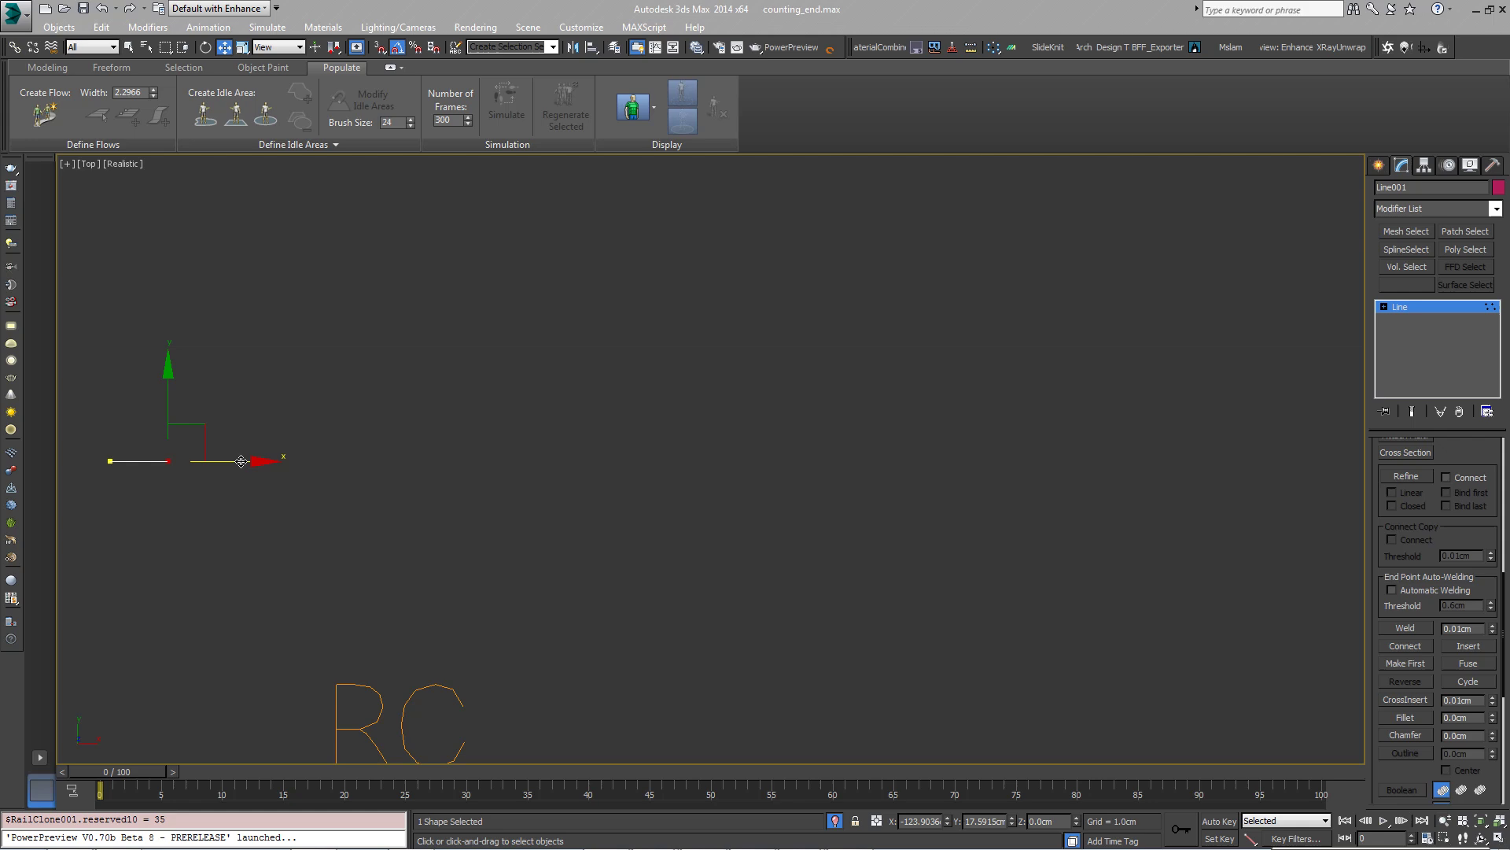
- Extend the finished counter's spline and Line002's end vertex so more numbers appear, before opening counting_start.max
drag(240, 461, 1397, 494)
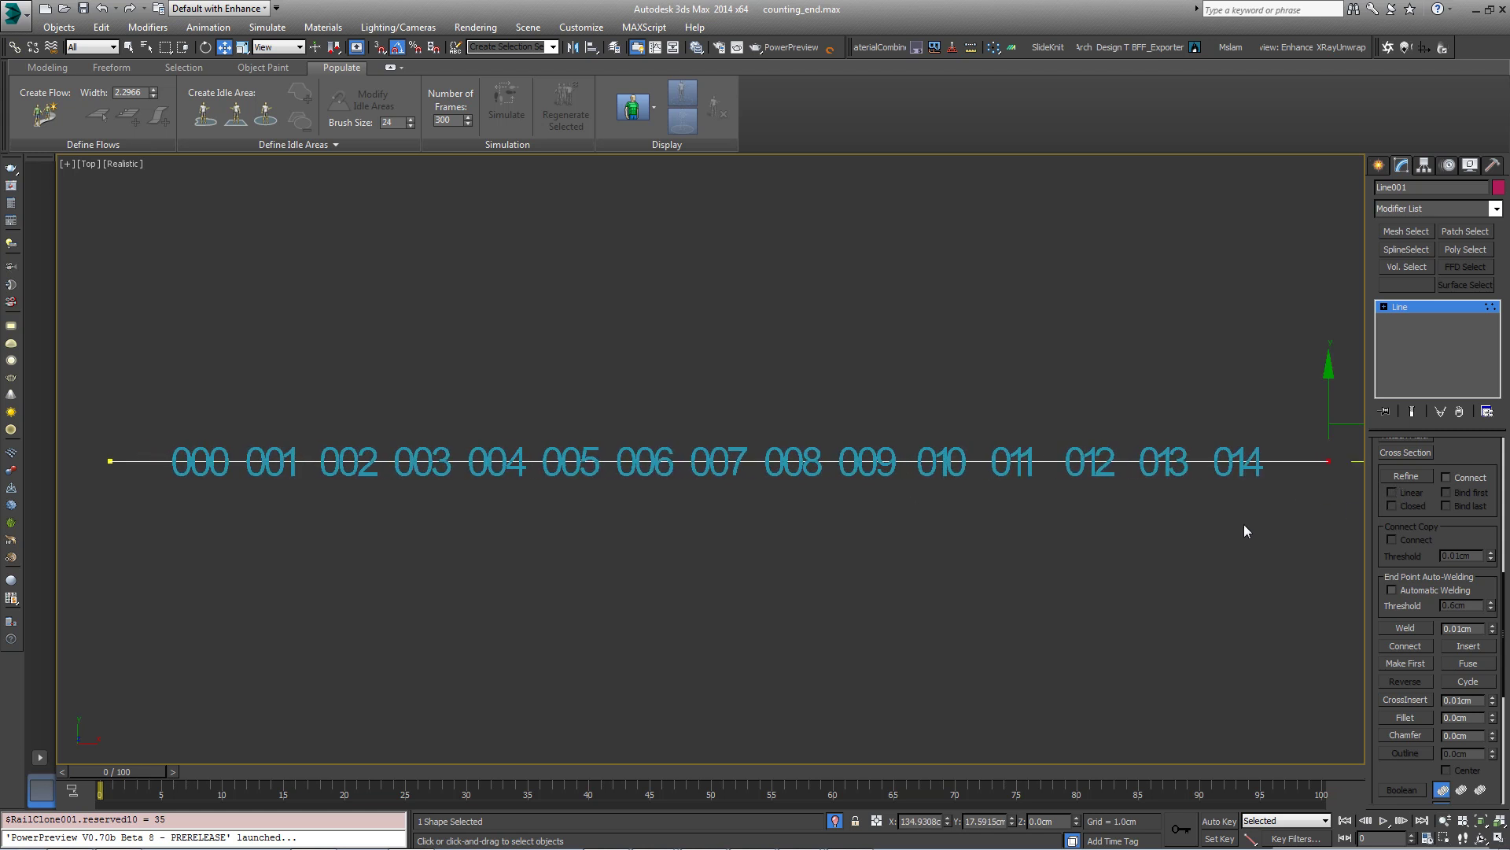
key(1)
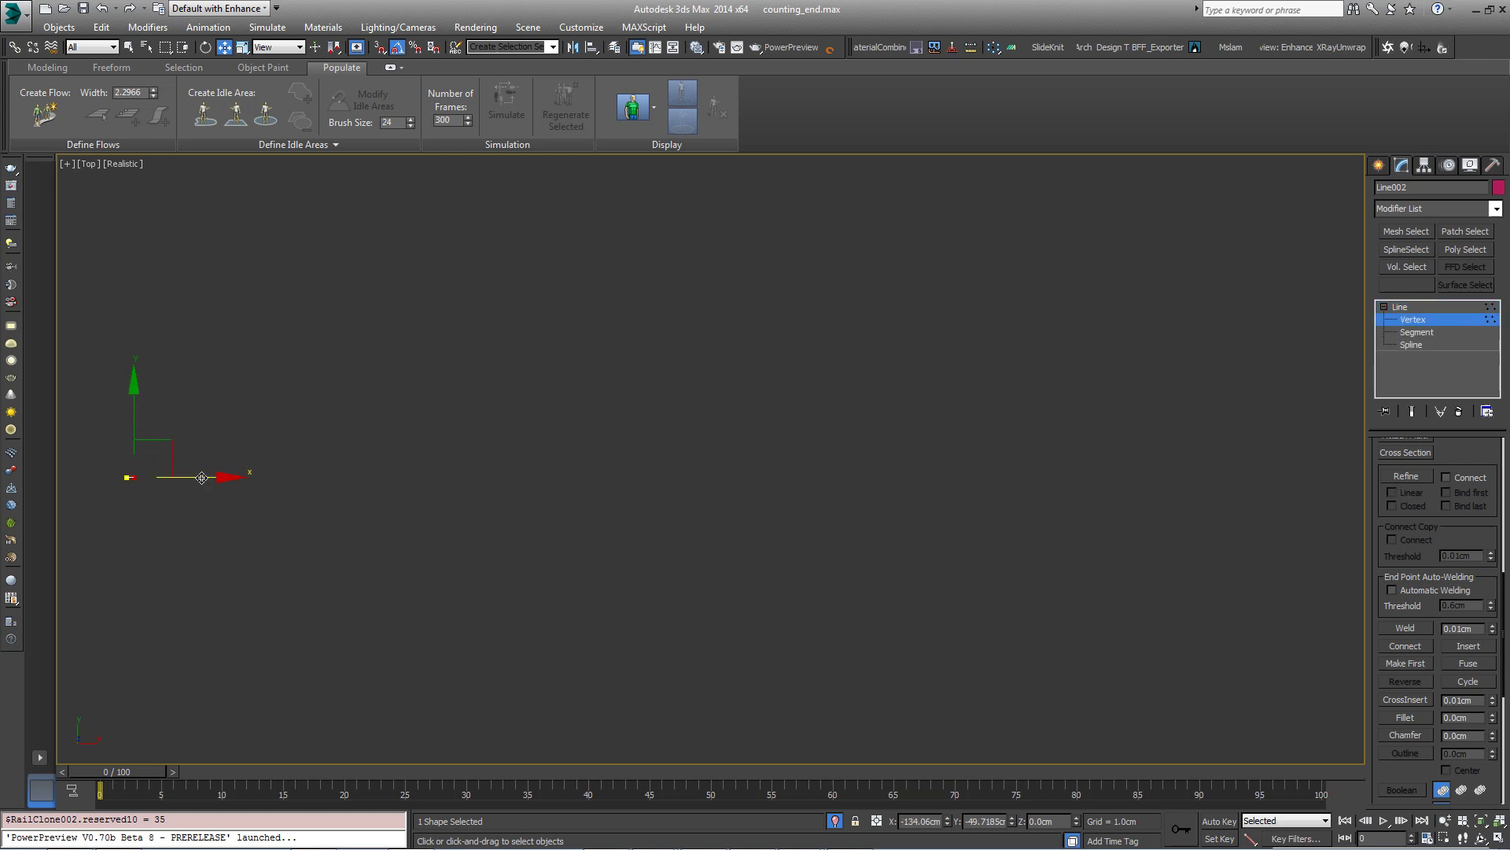
drag(495, 497, 1373, 469)
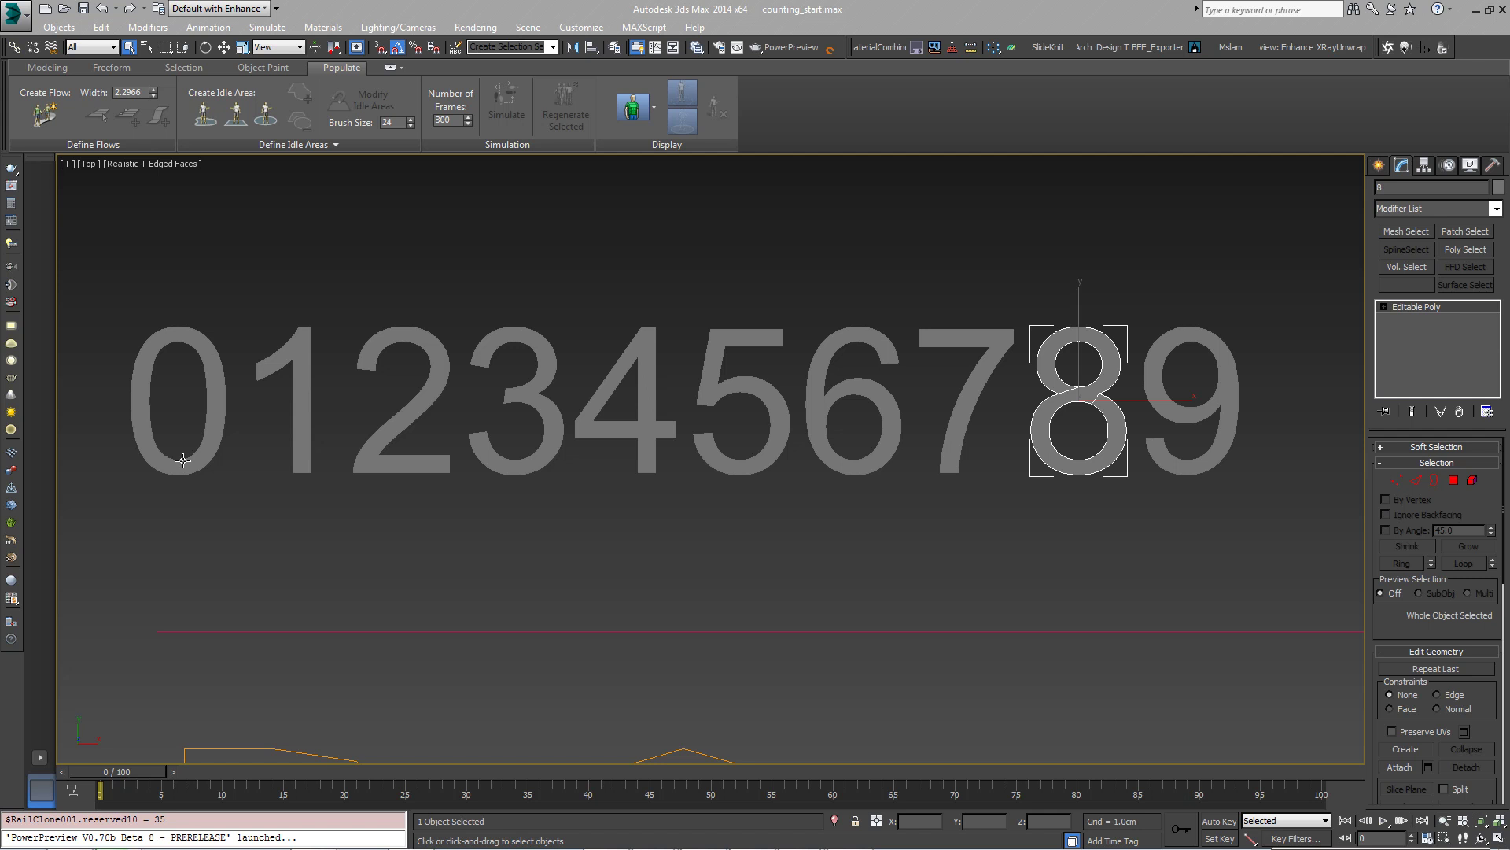
- Inspect the digit 0–4 meshes, then select RailClone001 on the RC spline
click(190, 469)
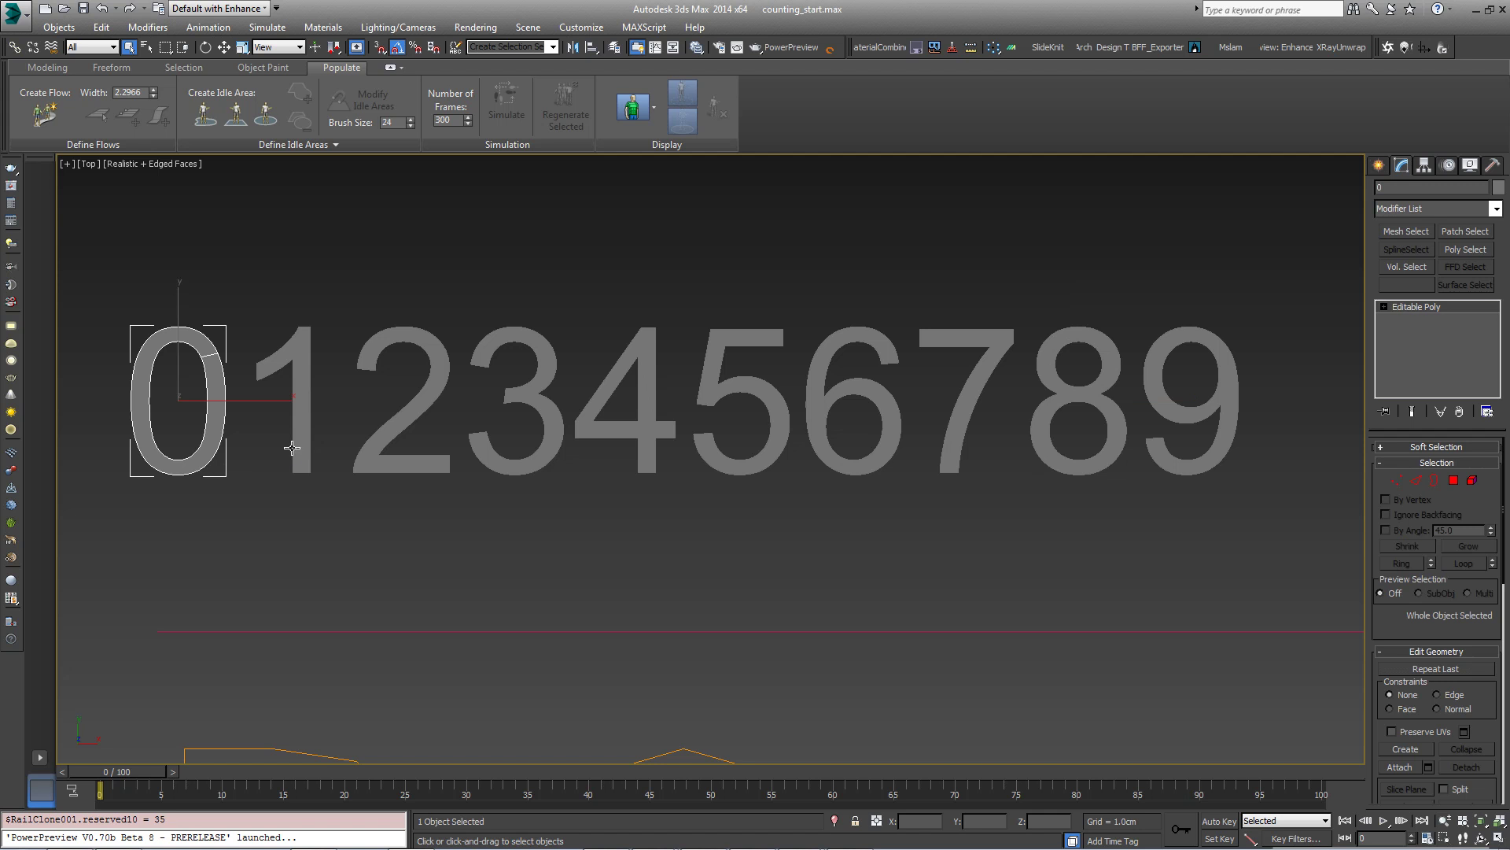
click(303, 452)
click(409, 465)
click(523, 464)
click(646, 460)
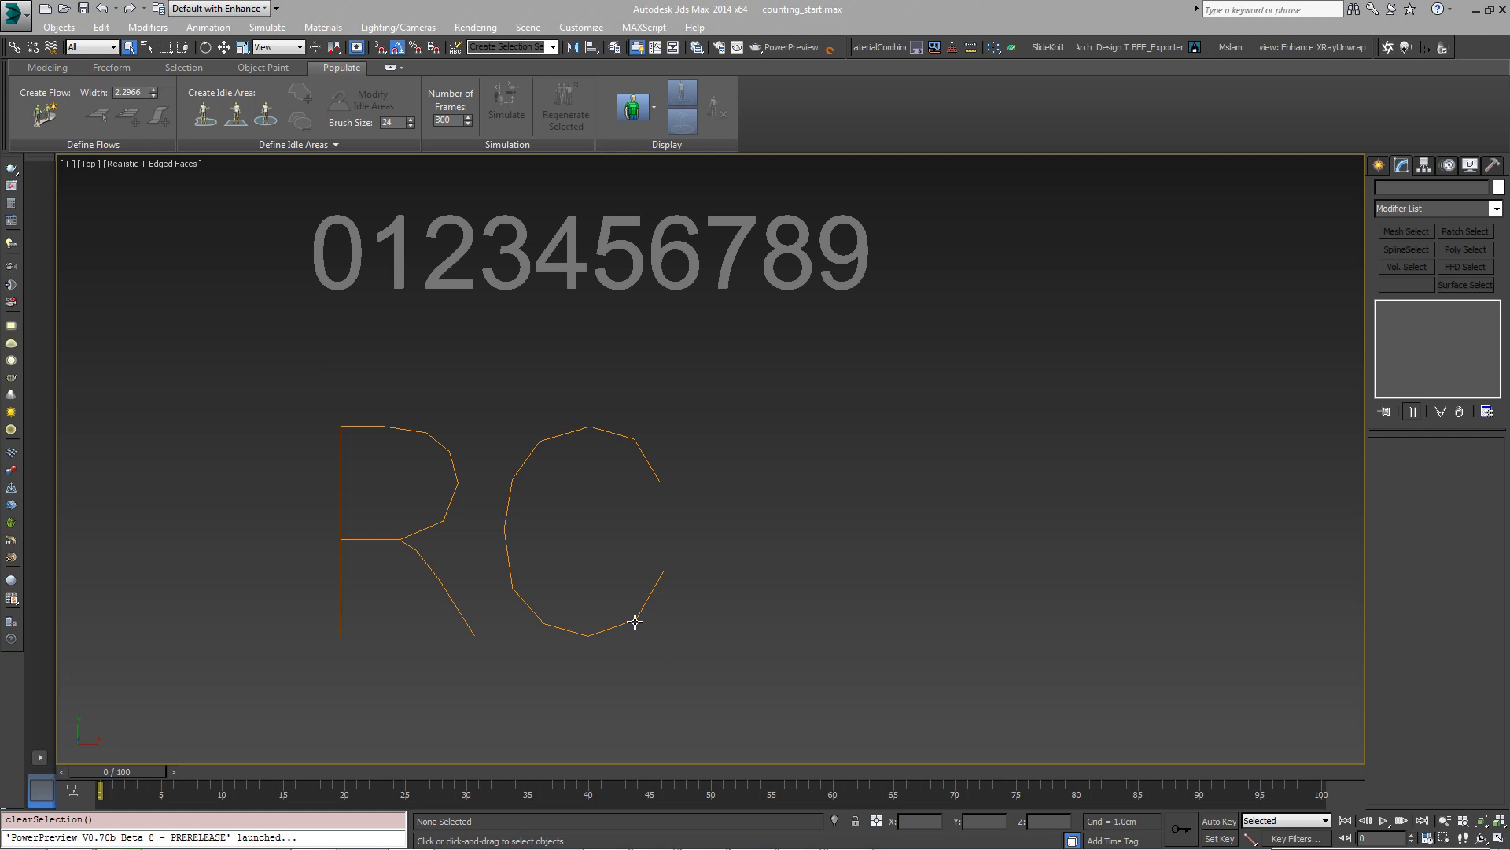
click(594, 636)
click(1431, 526)
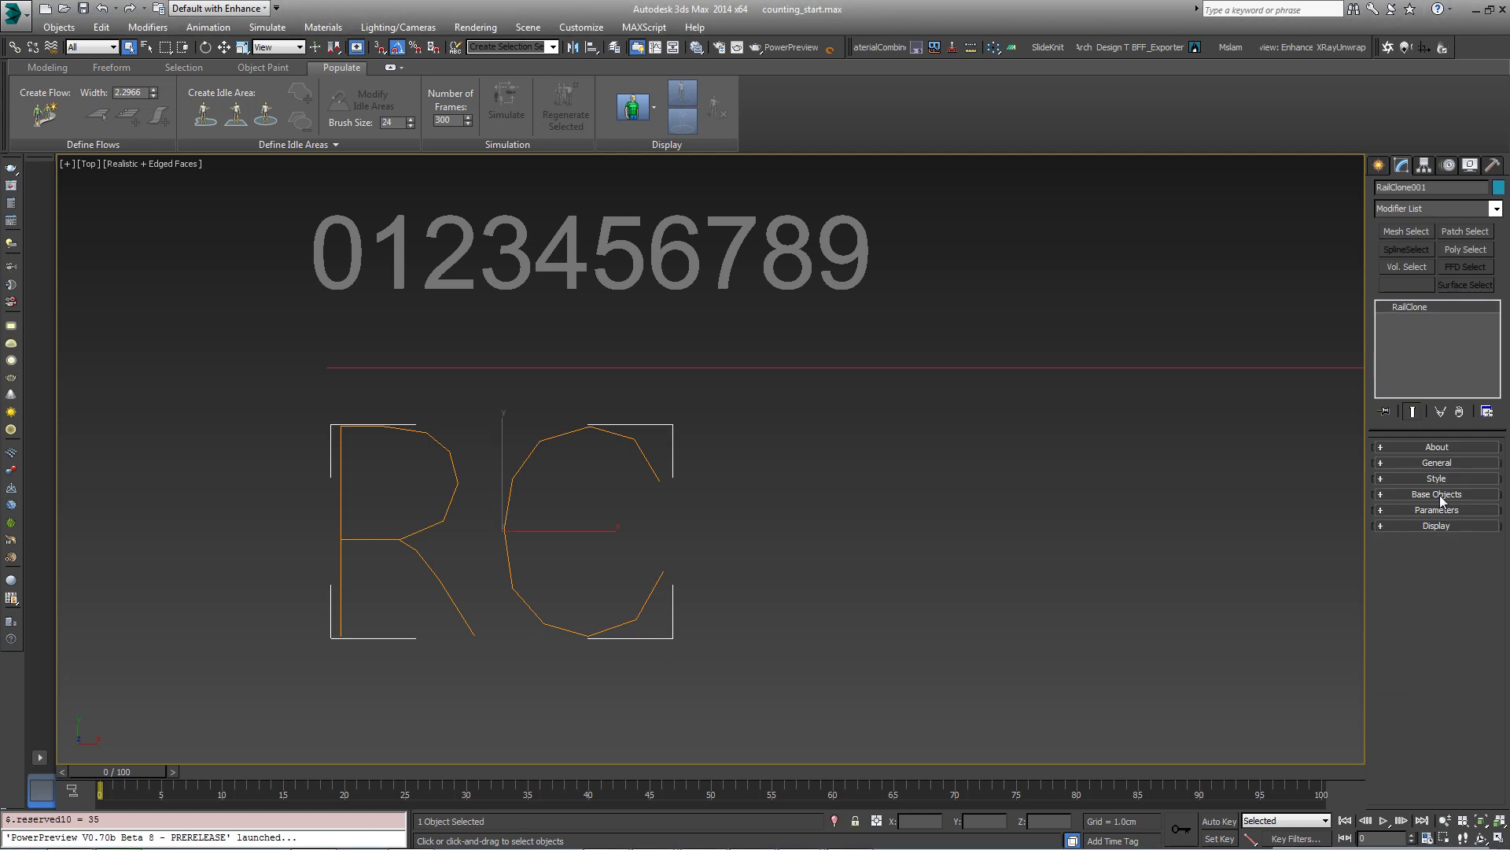
- Open the Style Editor and look over the Linear 1S generator and Spline node settings
click(1440, 478)
click(1397, 606)
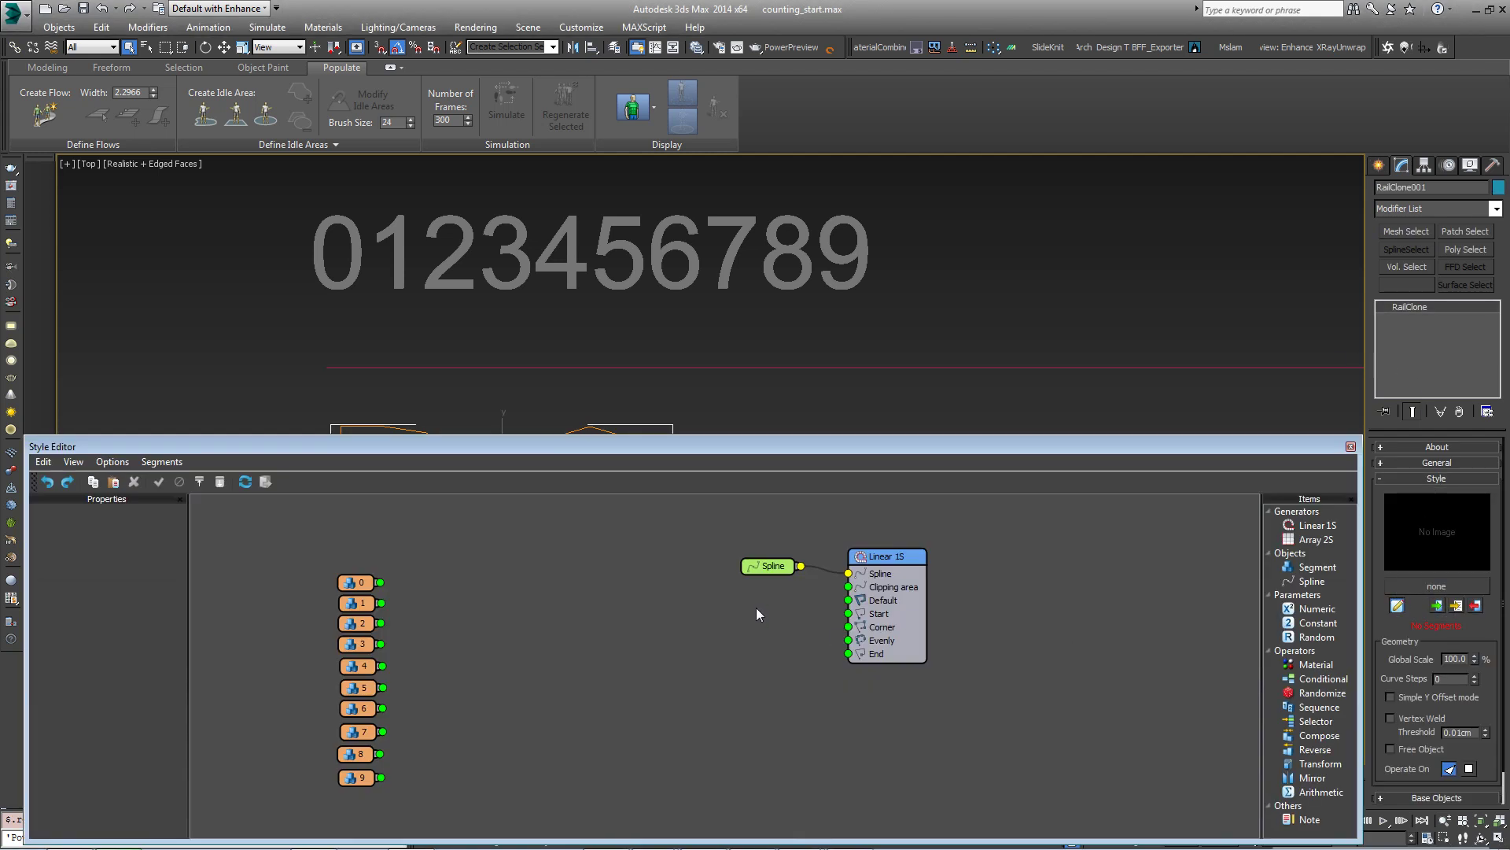
drag(876, 551, 883, 554)
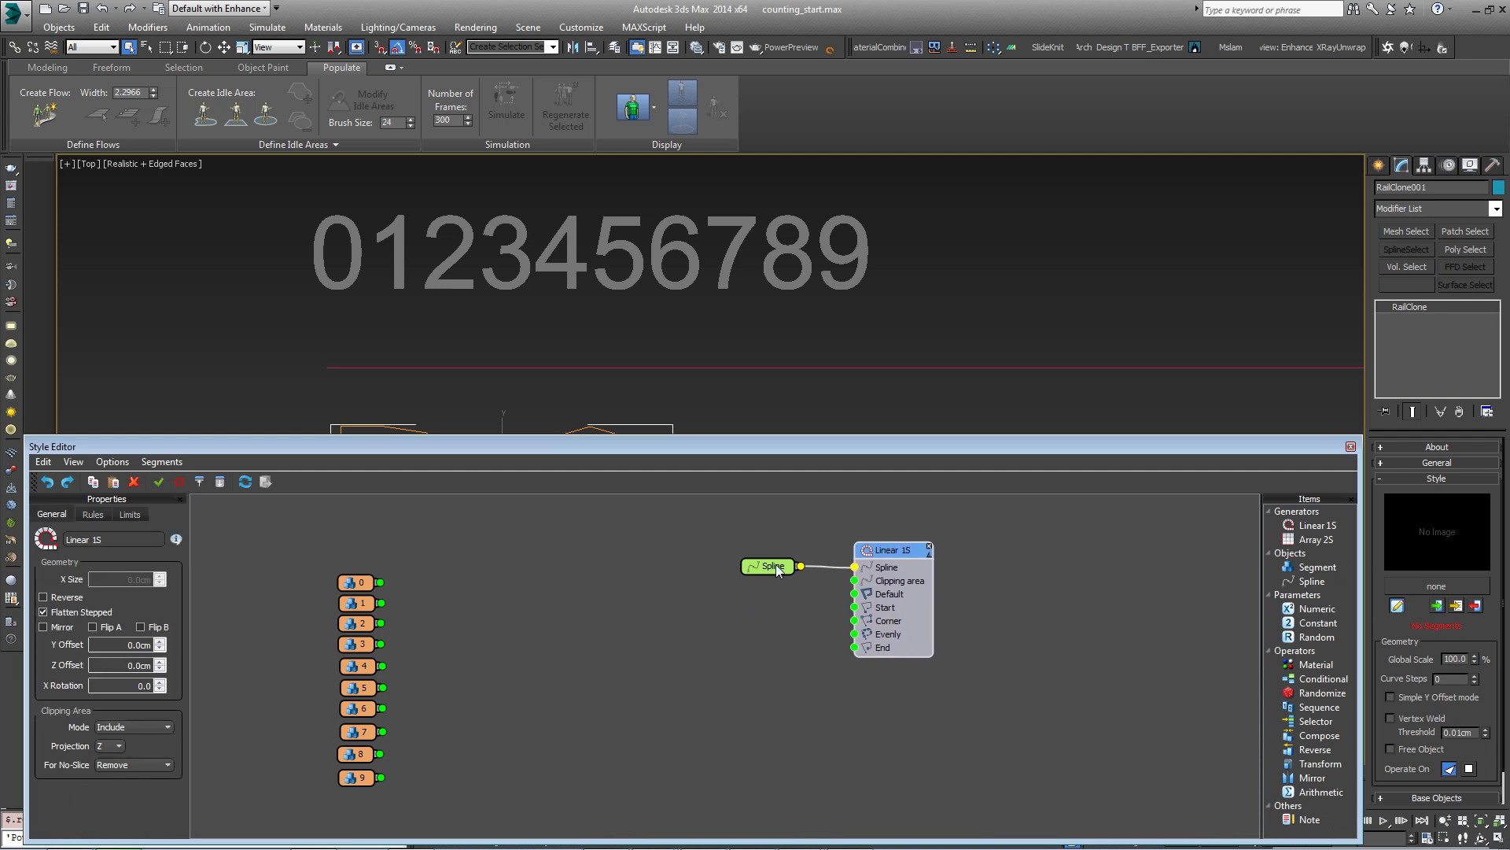
drag(777, 570, 784, 567)
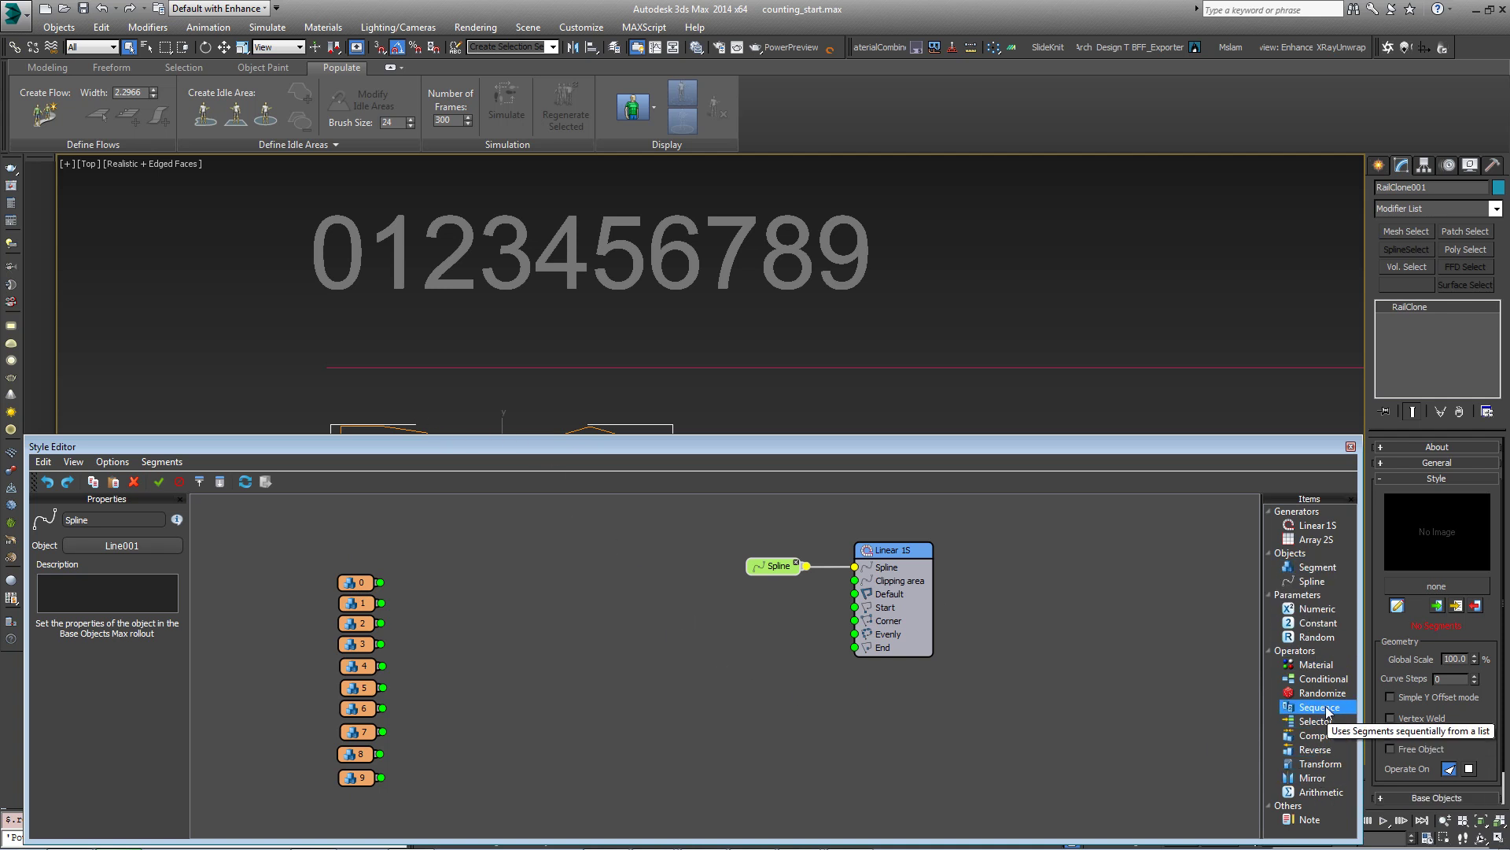
- Add a Sequence operator and wire digit segments 0 through 9 into it
drag(1319, 706, 550, 640)
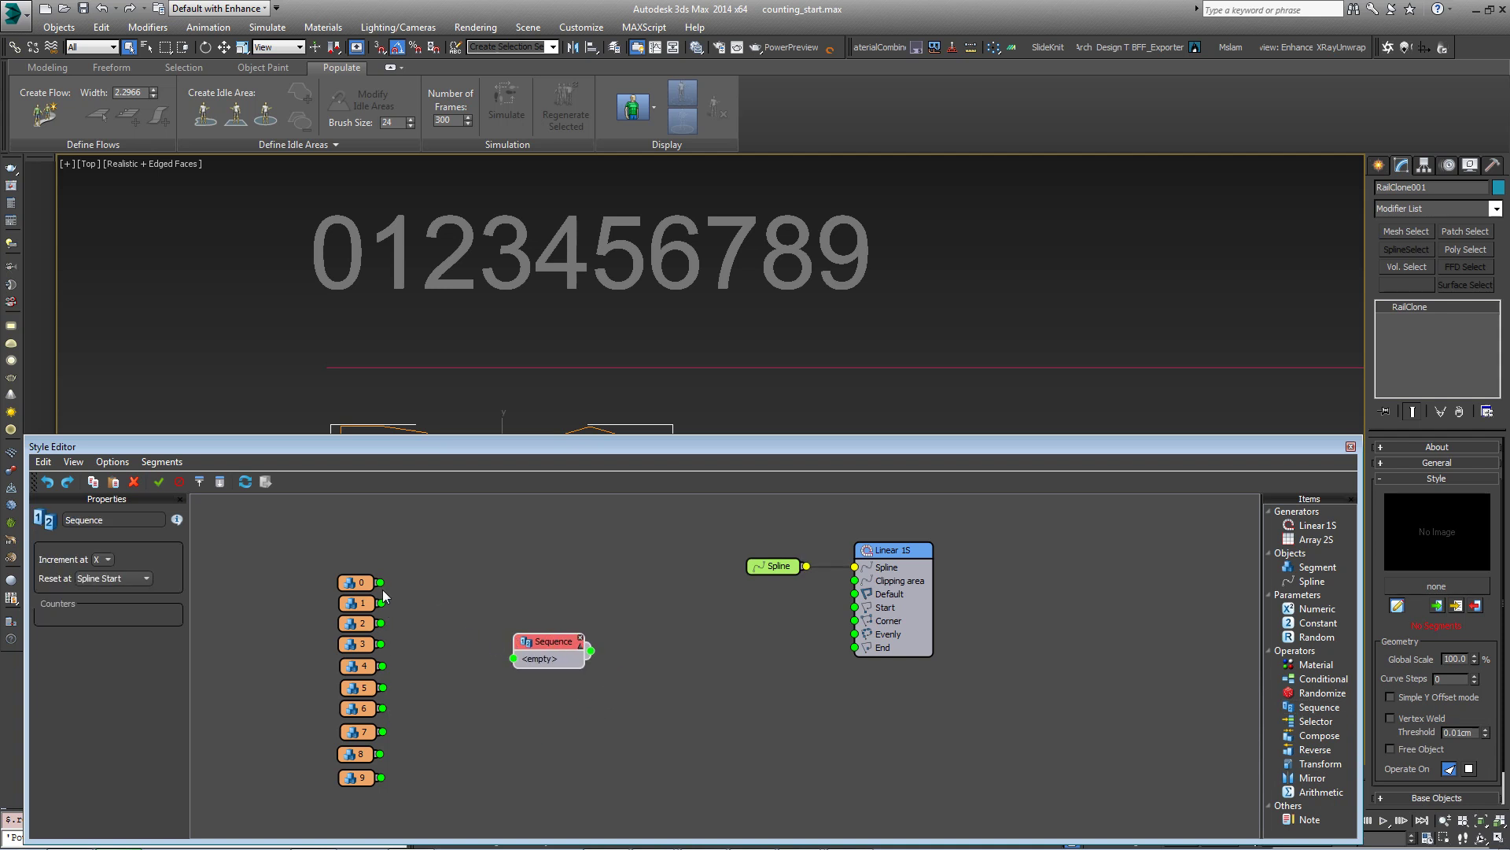
drag(431, 616, 514, 658)
drag(381, 603, 514, 685)
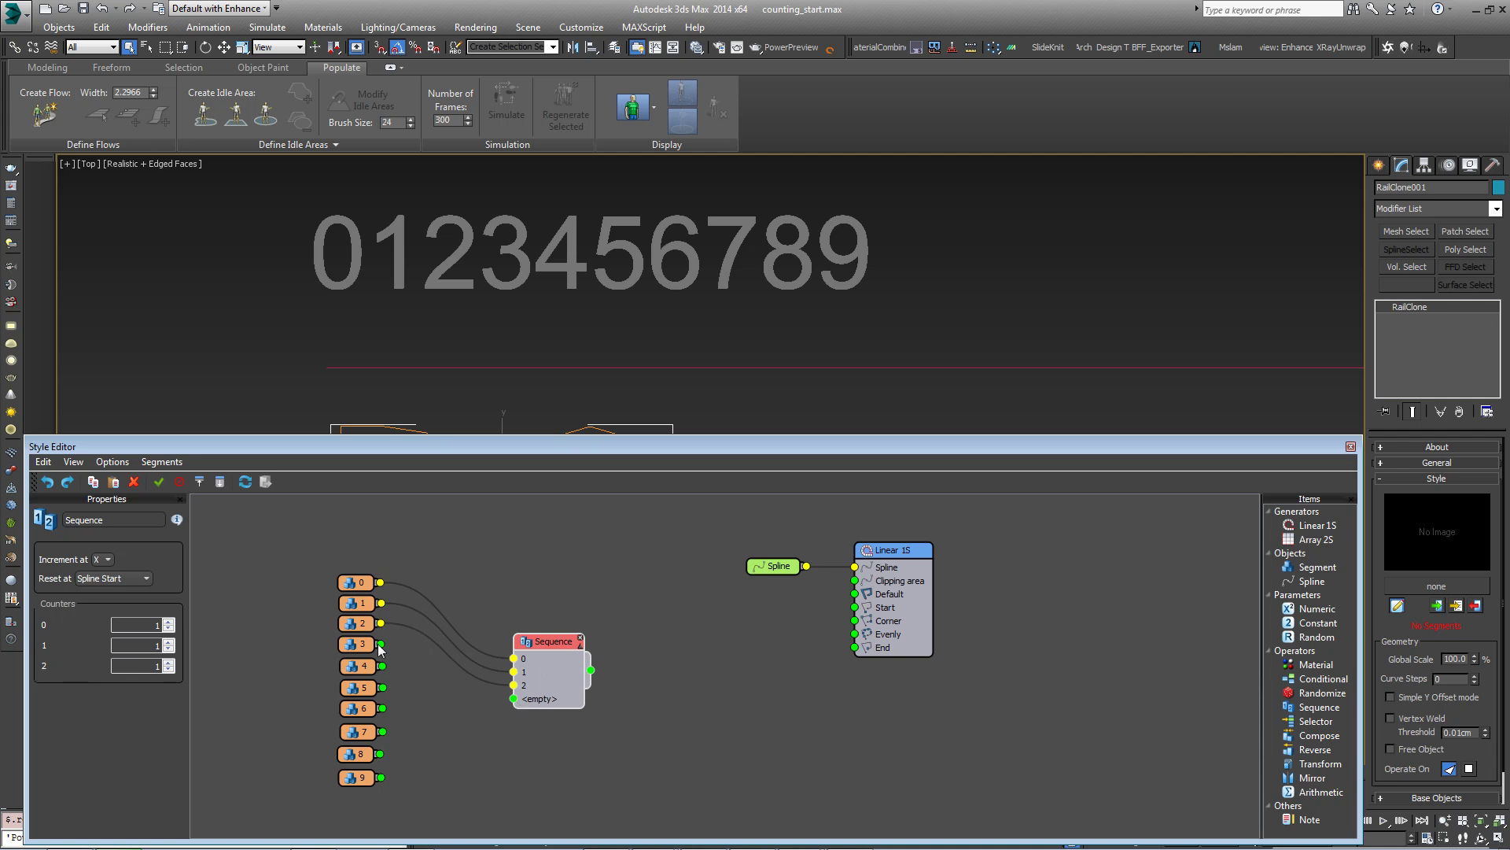
drag(380, 643, 514, 712)
drag(382, 686, 513, 739)
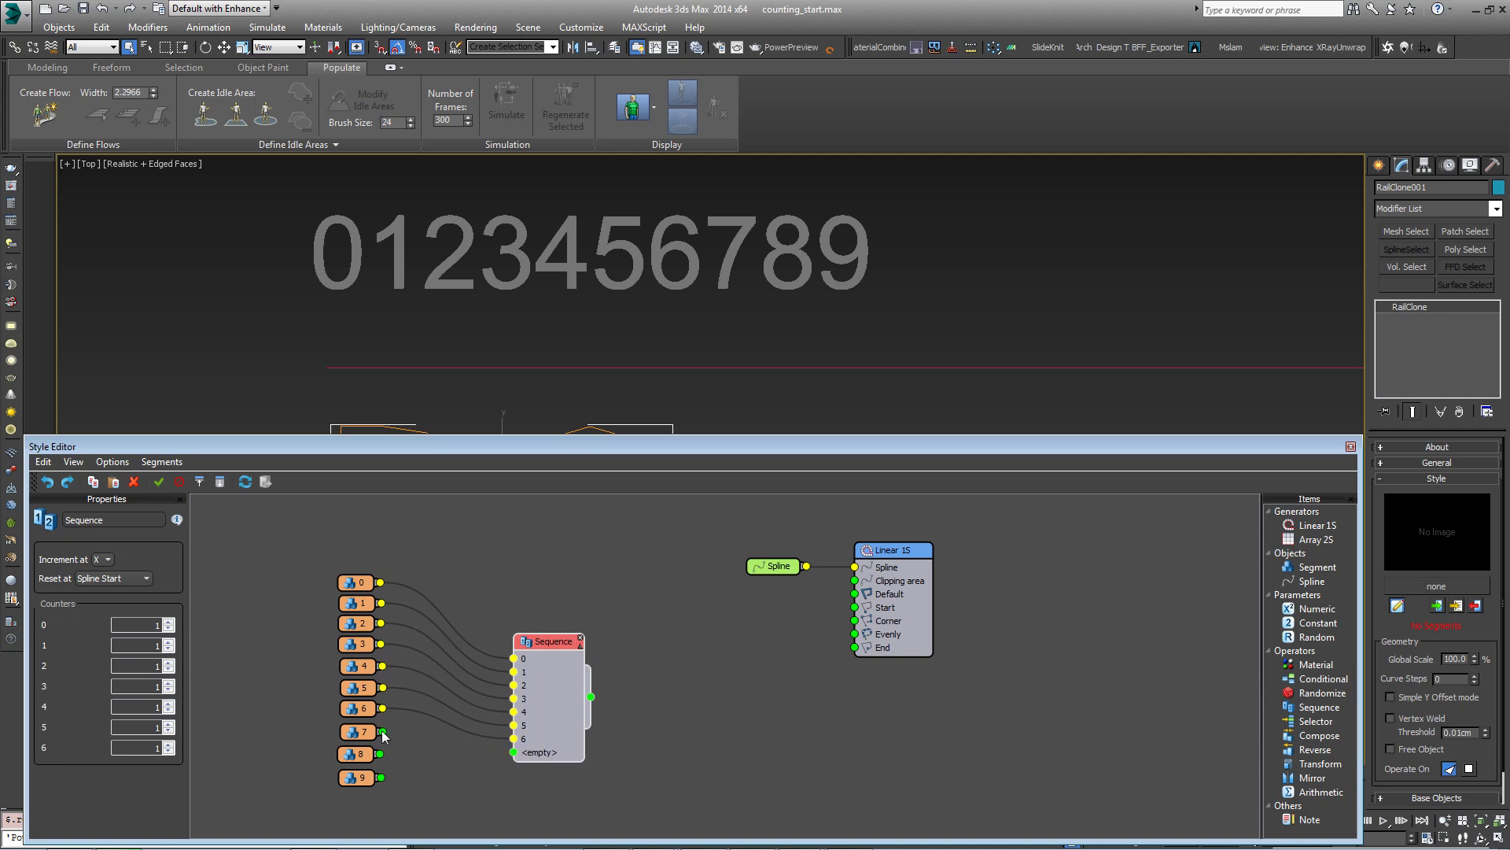
drag(382, 732, 514, 765)
drag(380, 777, 514, 779)
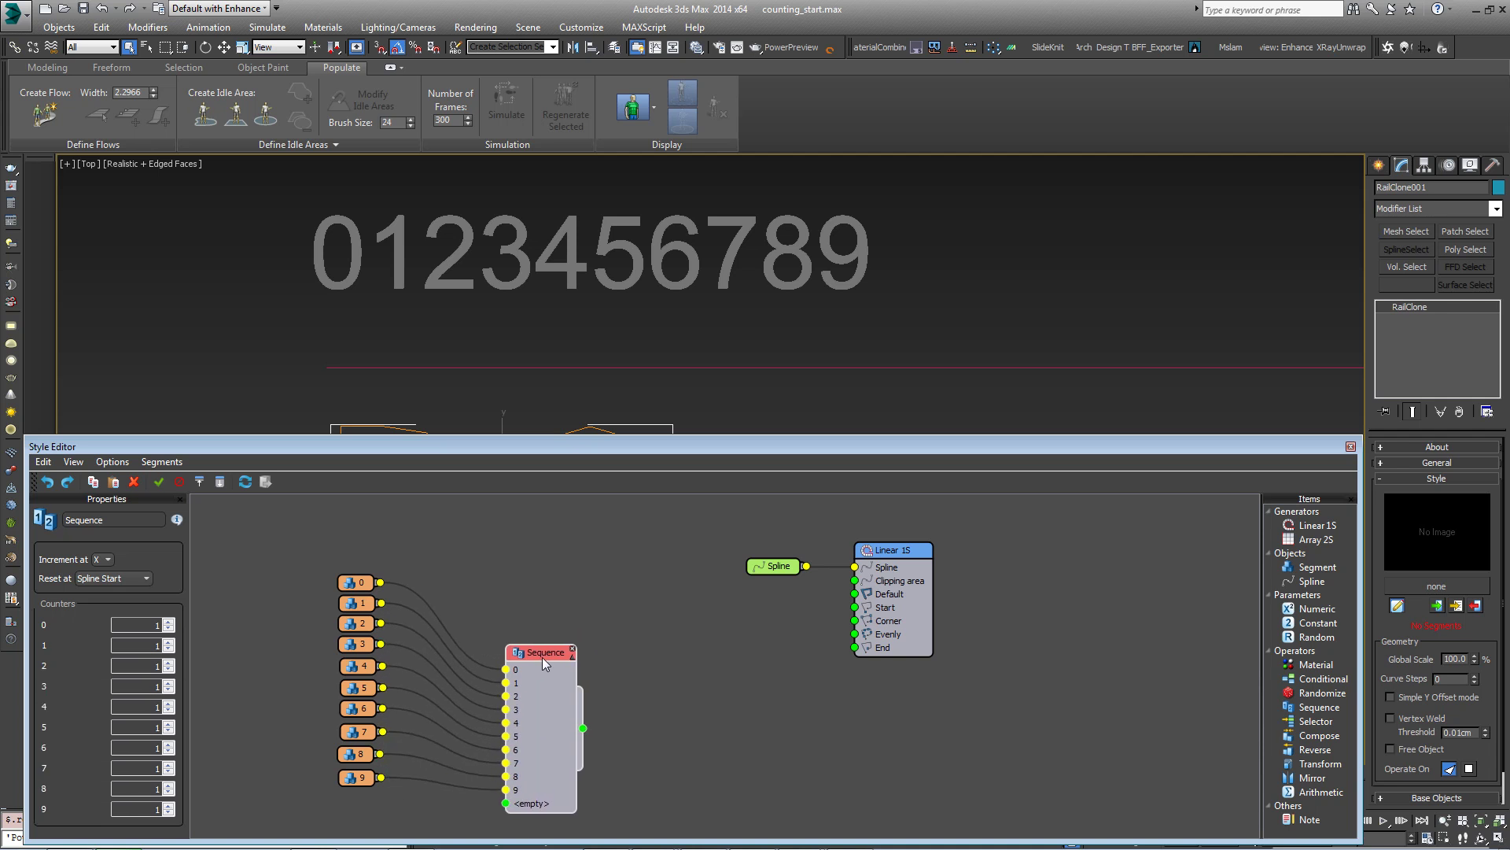
- Clone the wired Sequence node twice to make three copies
mouse_move(551, 652)
mouse_down()
mouse_move(514, 651)
mouse_move(527, 655)
mouse_up()
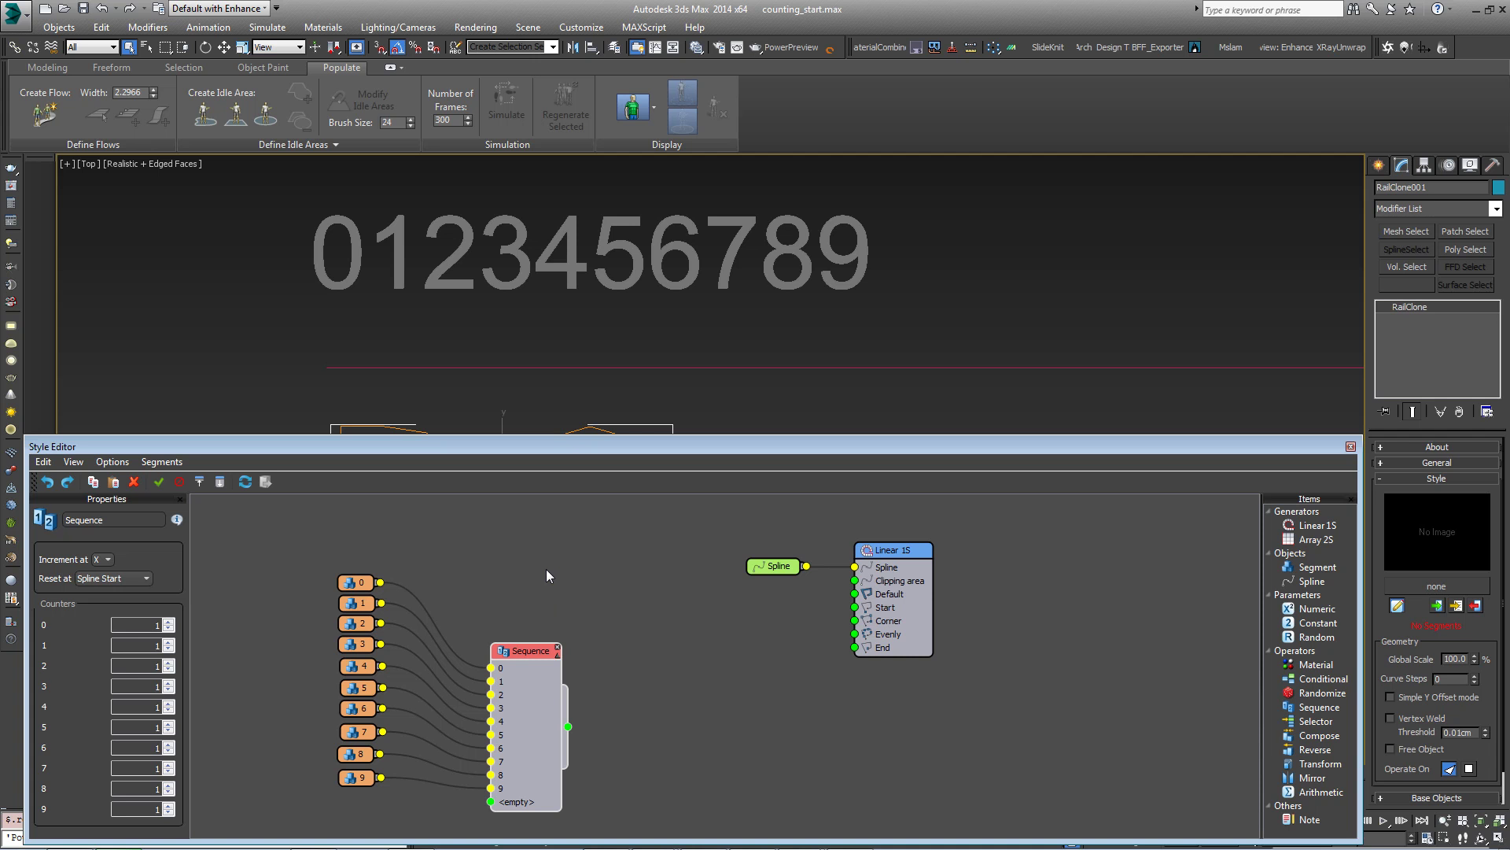
drag(524, 653, 565, 475)
scroll(587, 579, down, 3)
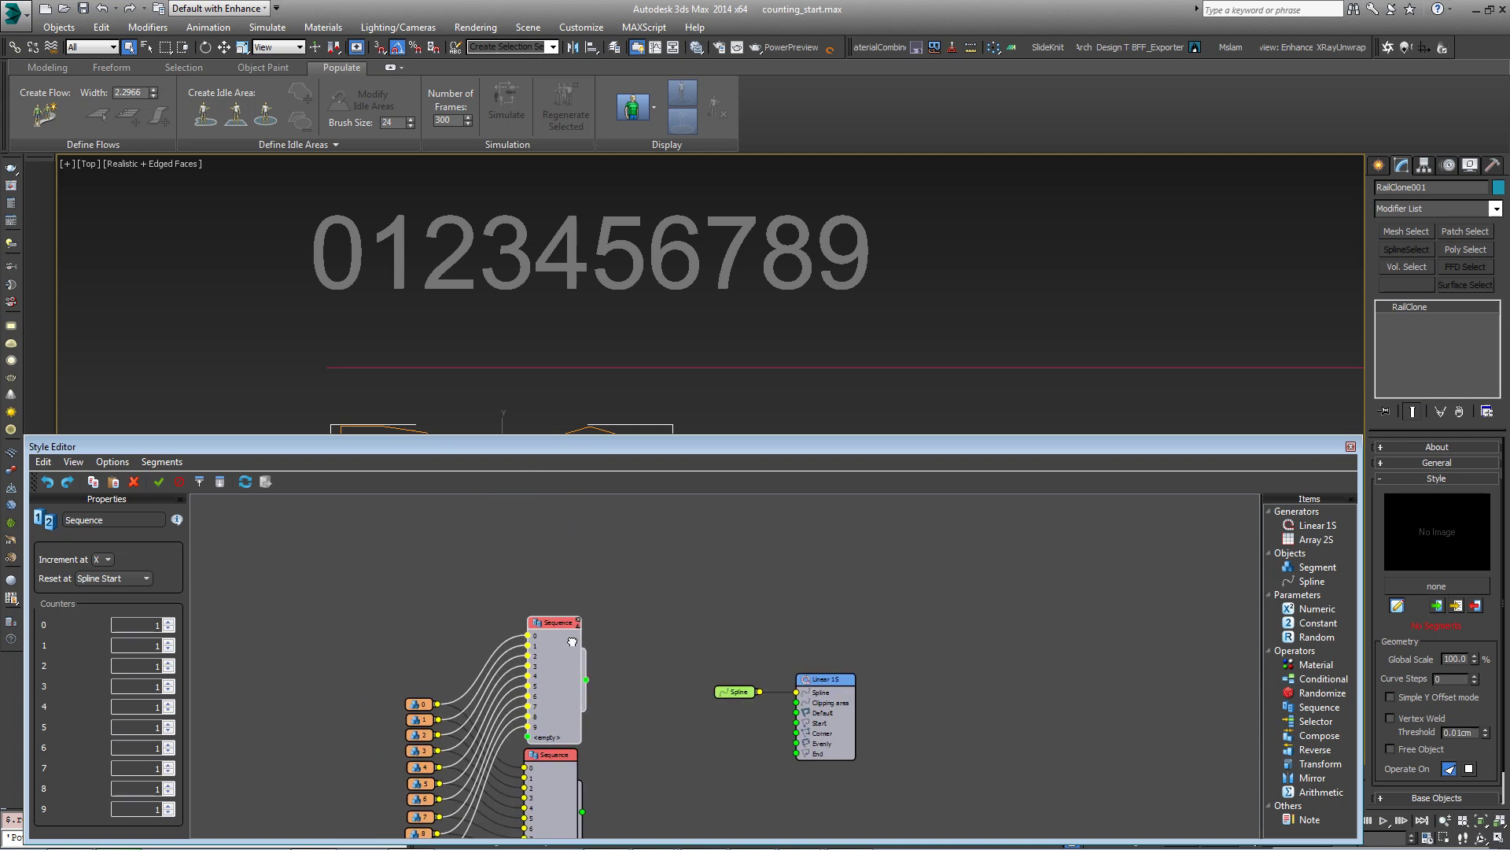
shift+drag(538, 653, 546, 531)
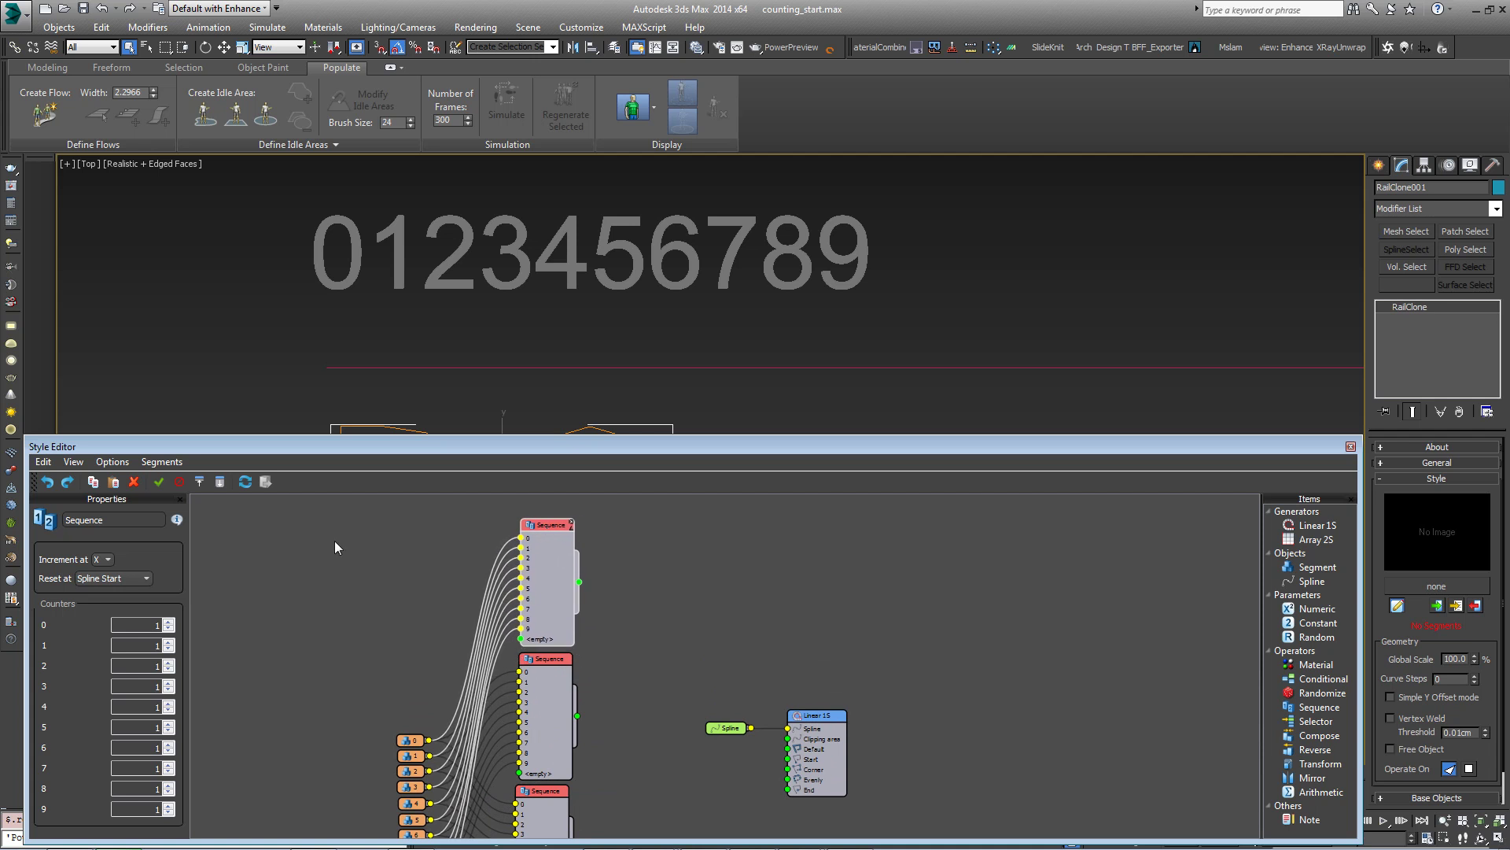
- Rename the three Sequence nodes 100s, 10s and 1s
double_click(114, 520)
text(100)
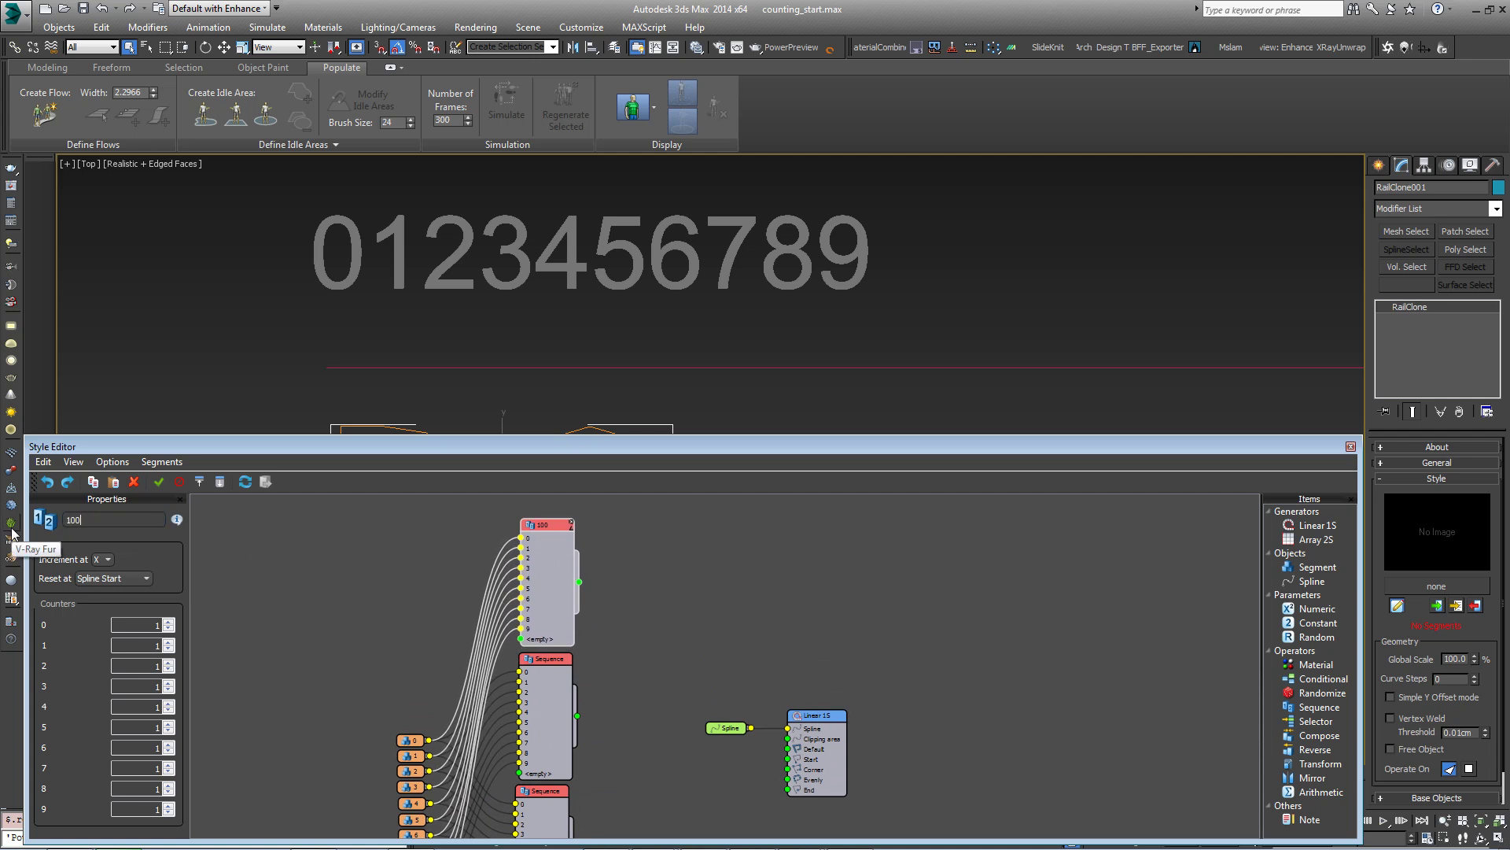
text(s)
click(576, 663)
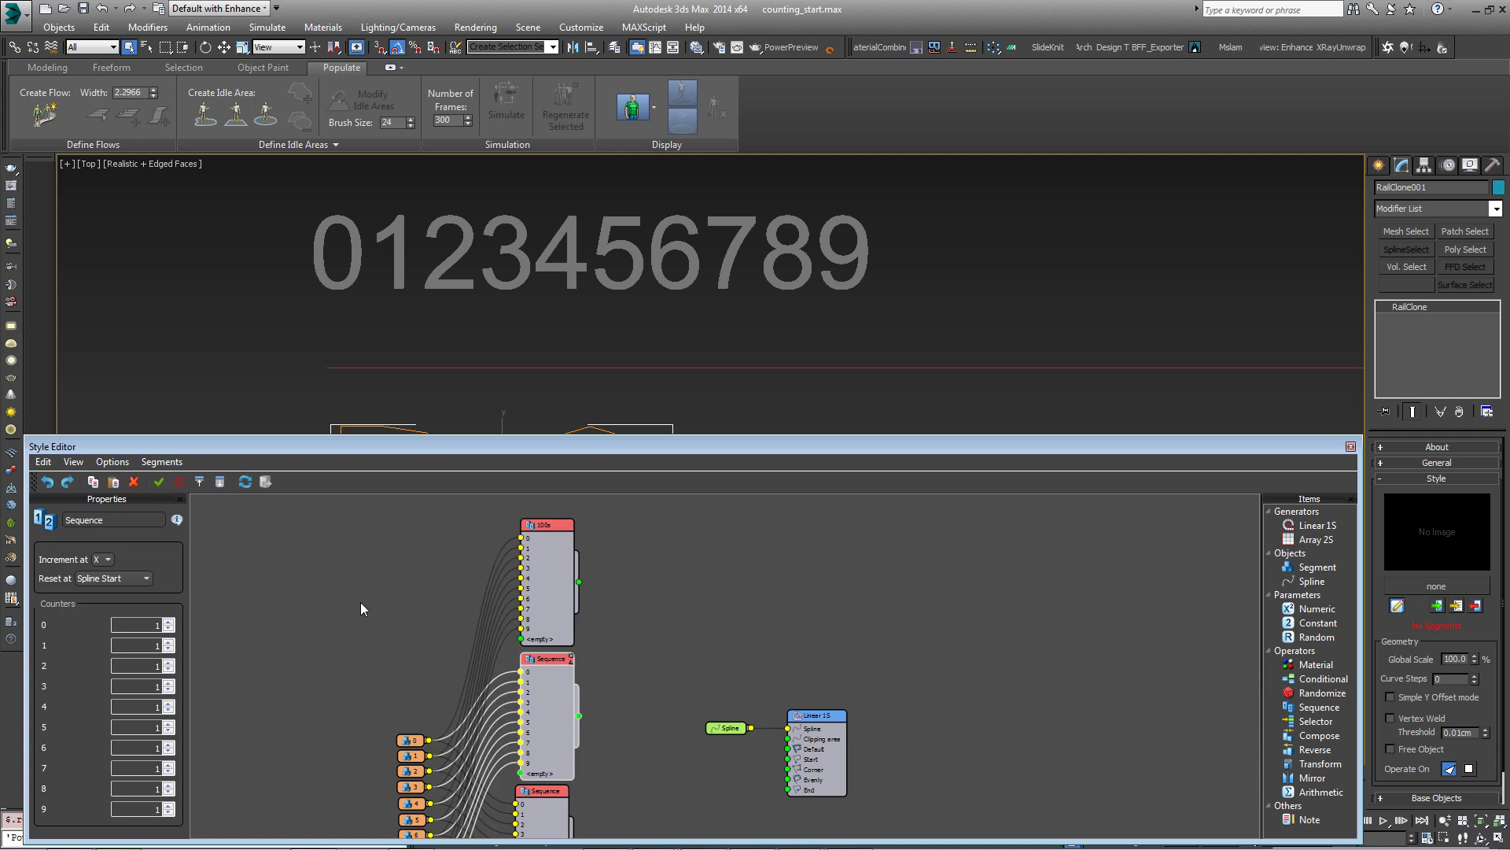
double_click(107, 522)
text(10s)
click(551, 790)
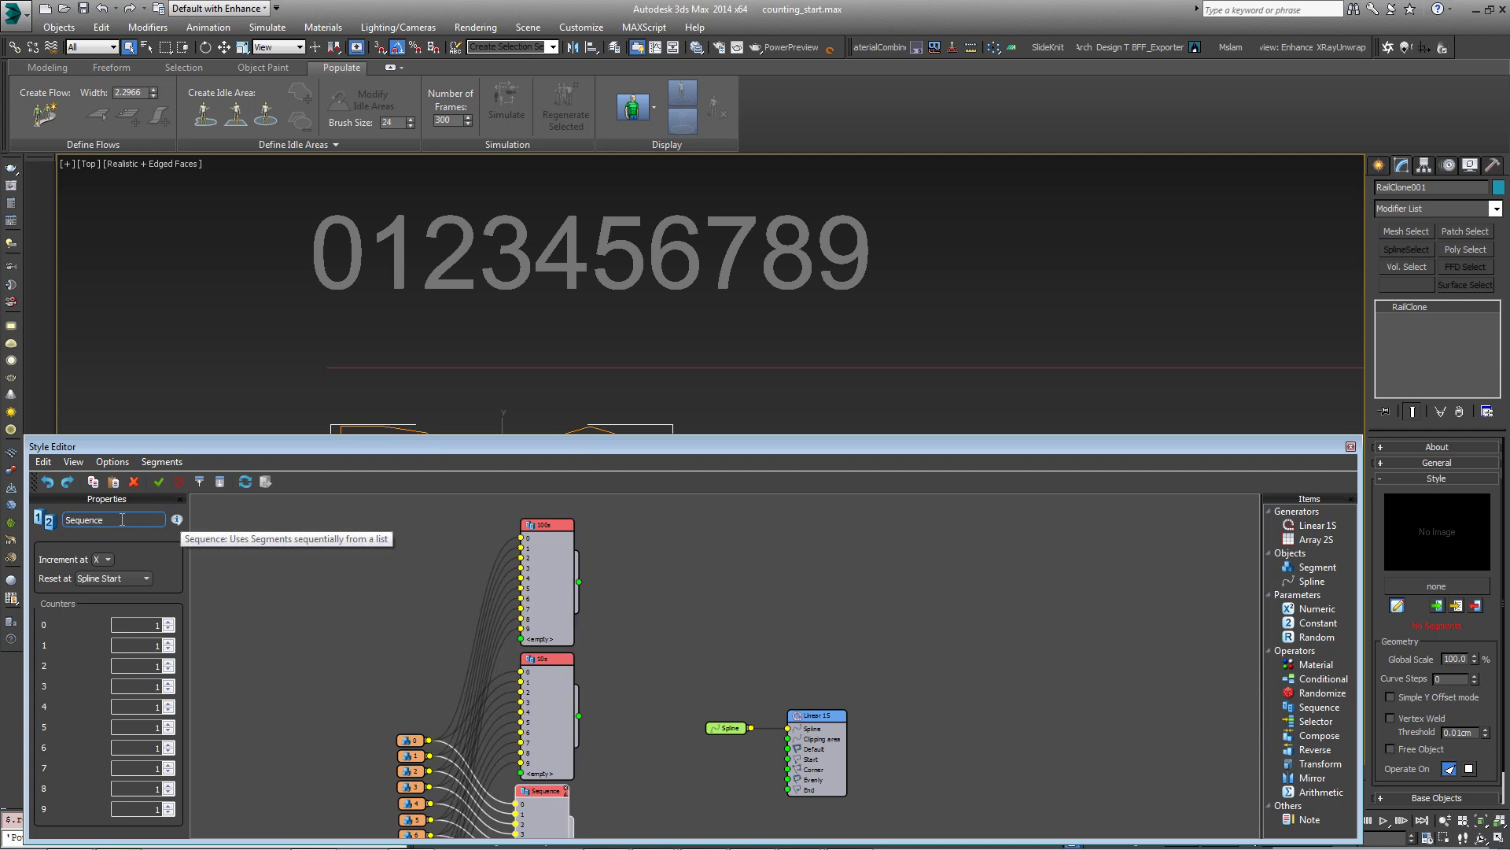
double_click(65, 520)
text(1s)
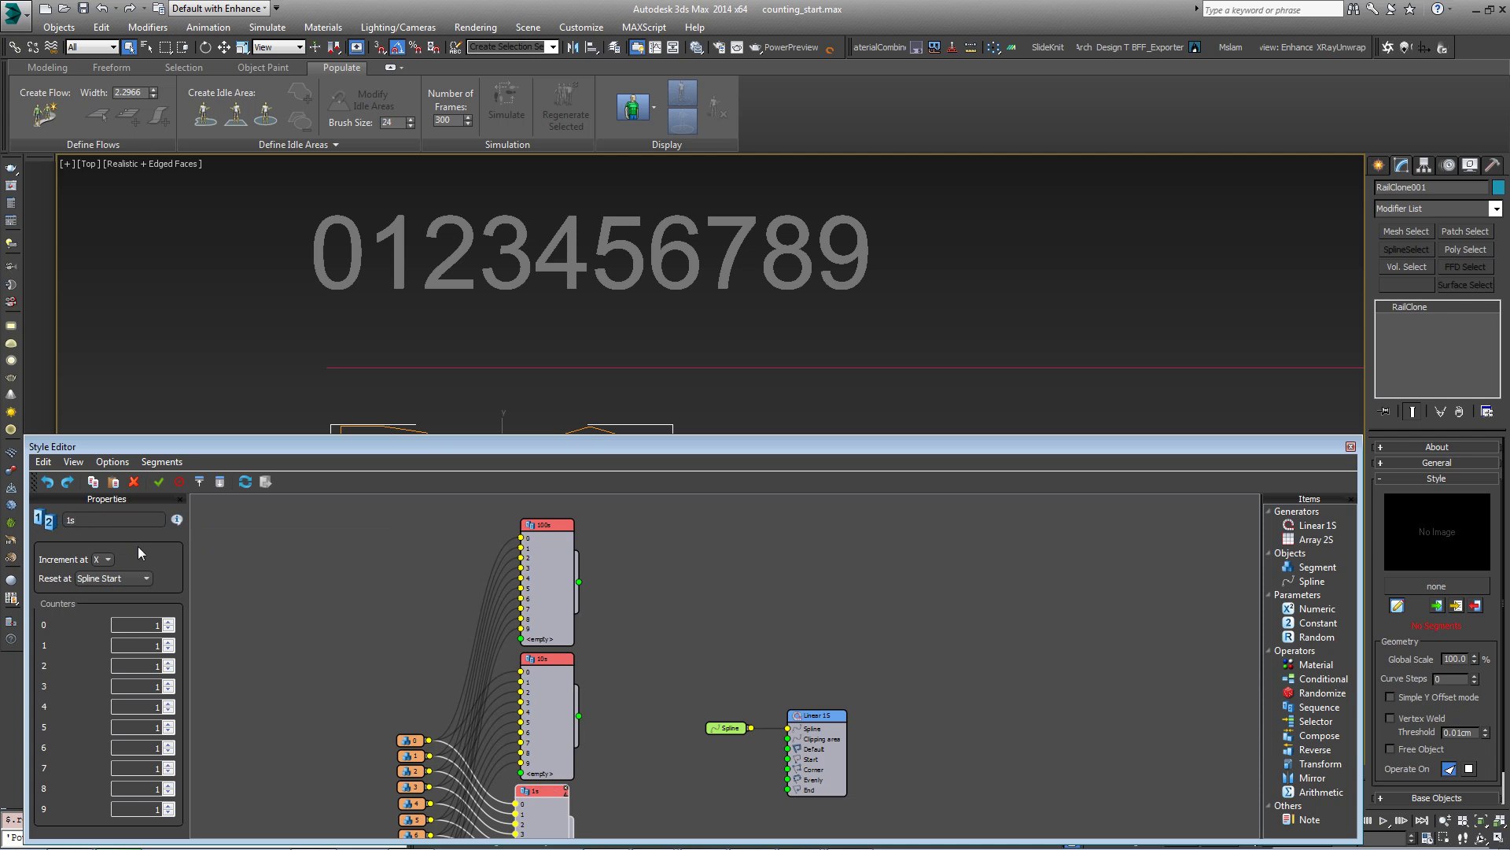
scroll(670, 667, down, 2)
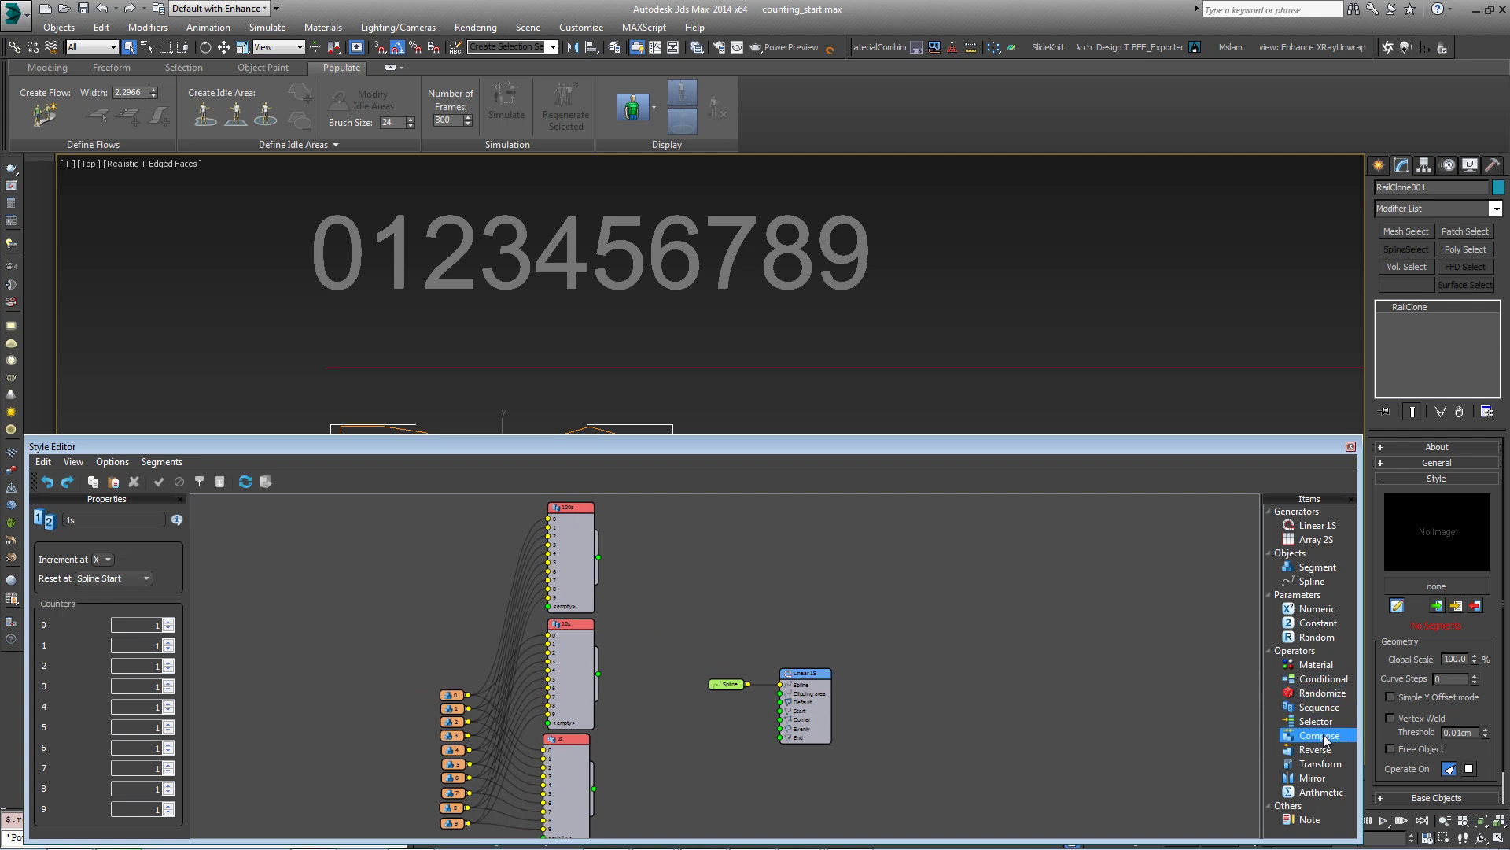
- Add a Compose operator fed by the 100s, 10s and 1s sequences
drag(1318, 735, 668, 708)
scroll(635, 653, up, 2)
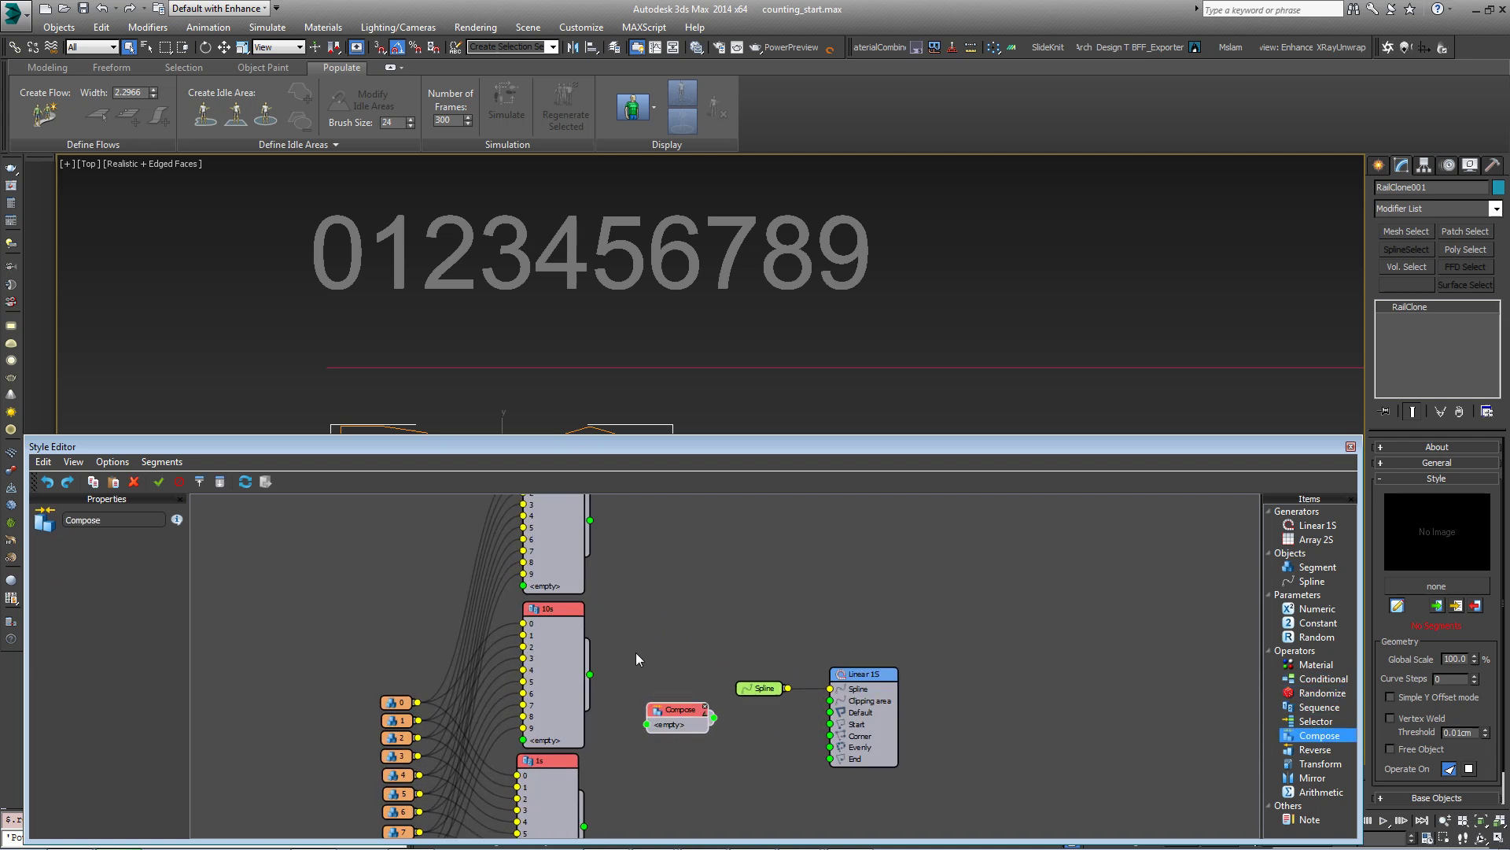
drag(591, 520, 647, 723)
drag(590, 675, 647, 736)
drag(585, 826, 647, 747)
- Connect the Compose output to the Linear 1S Evenly input
drag(700, 706, 831, 751)
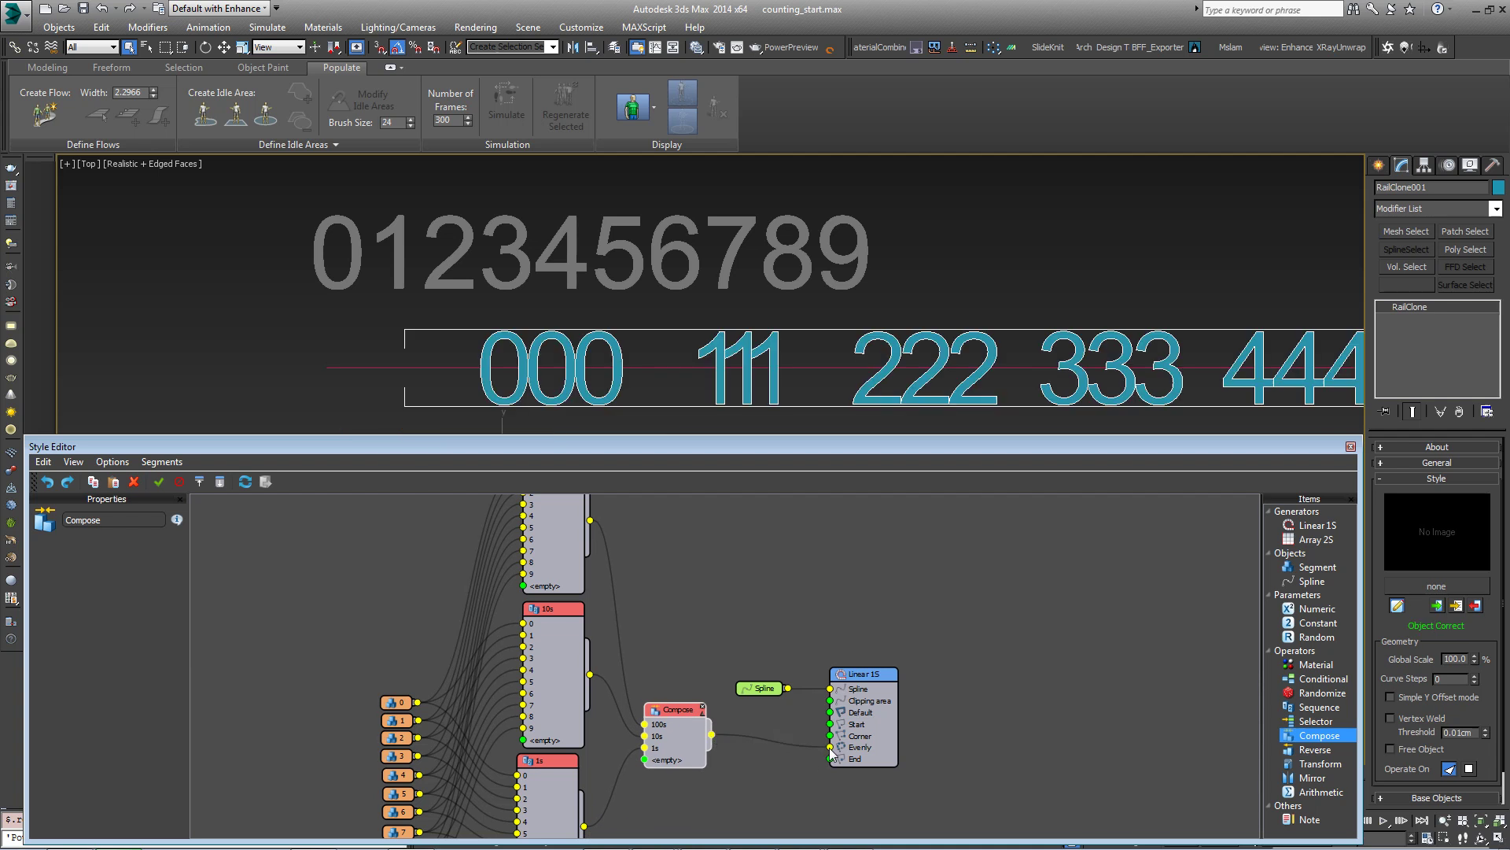
middle_drag(871, 376, 608, 353)
scroll(648, 347, down, 2)
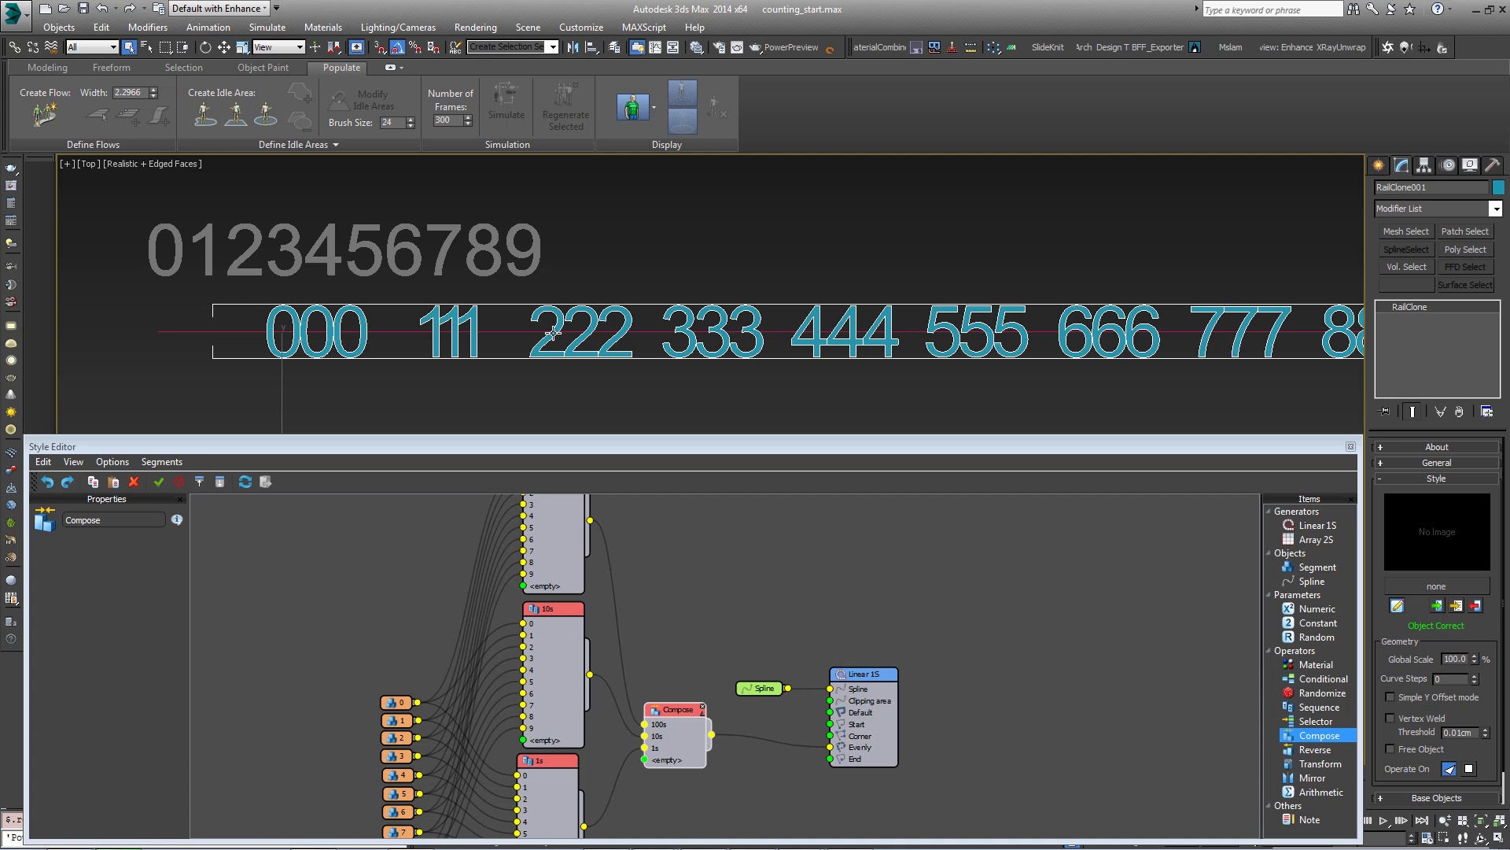
middle_drag(673, 610, 680, 579)
drag(554, 596, 550, 596)
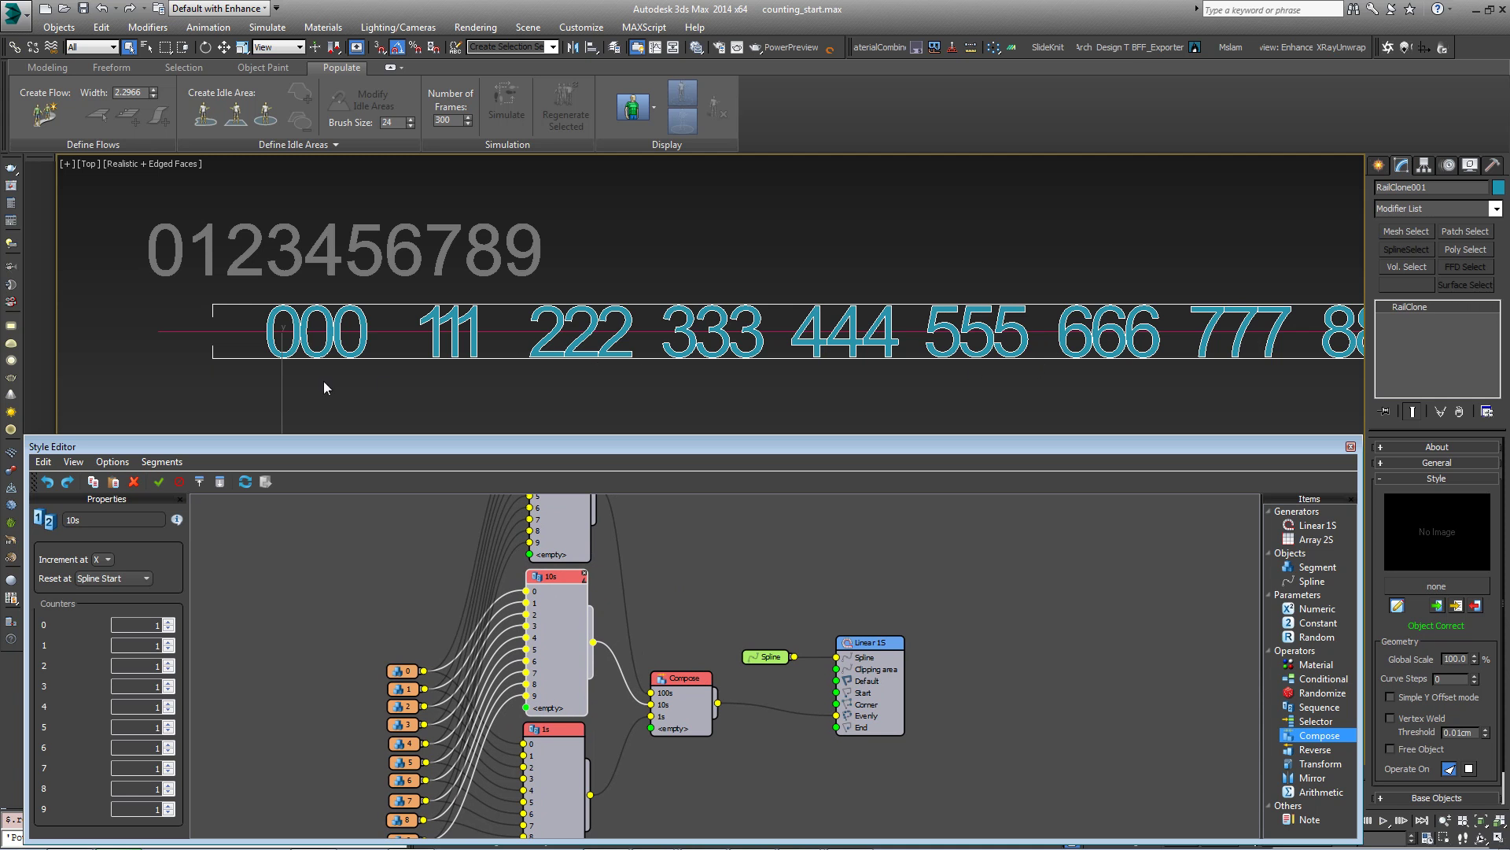
- Undo the node nudge and set all ten 10s counters to 10
key(ctrl+z)
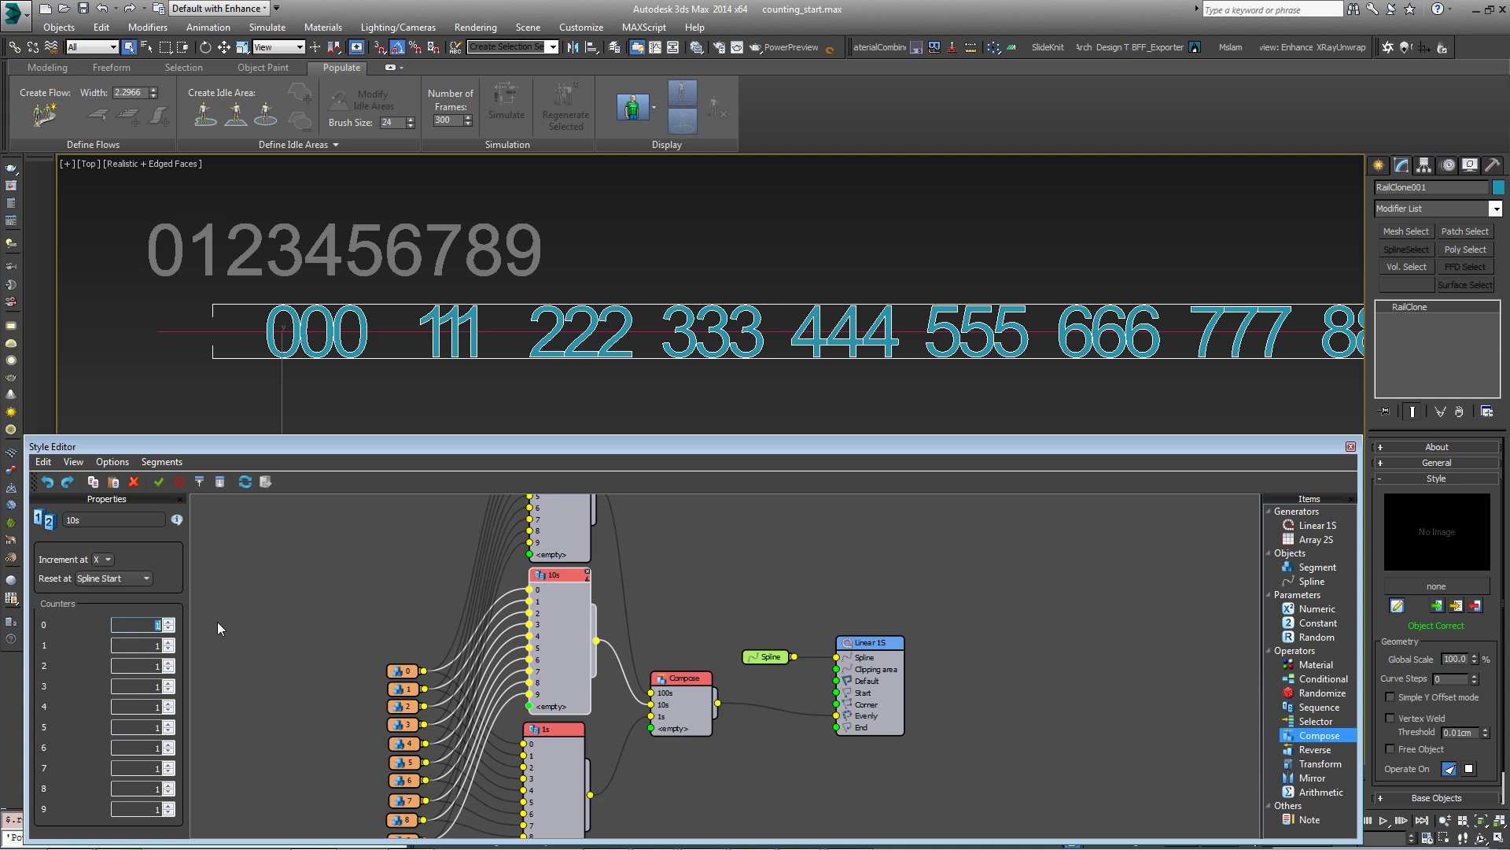
text(10	10	10	10	10	10	1010	10	10	10)
key(Return)
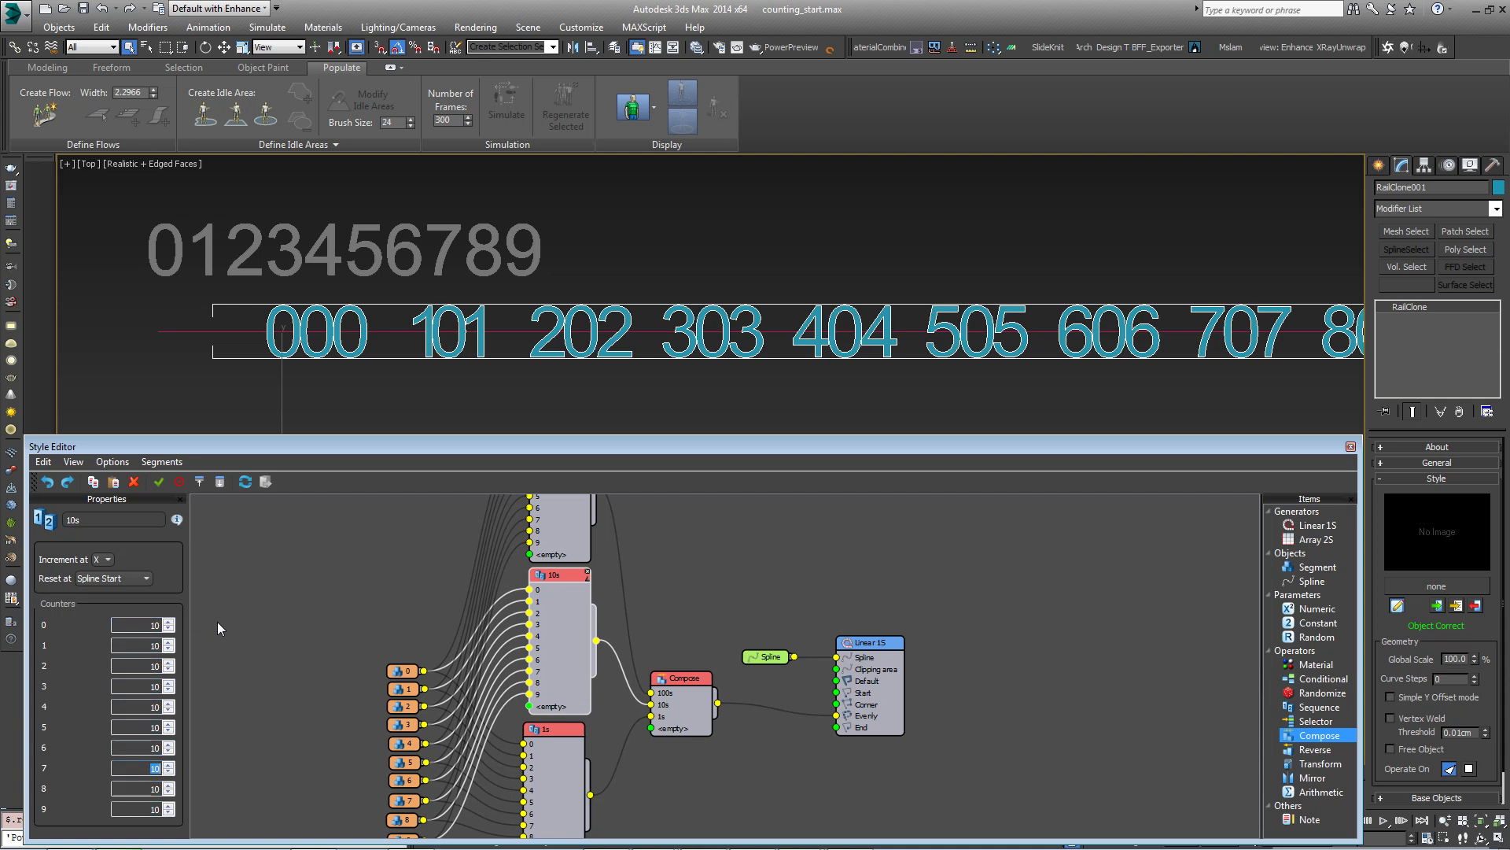
middle_drag(1005, 297, 606, 344)
scroll(615, 672, up, 4)
- Set all ten counters of the 100s node to 100
click(562, 596)
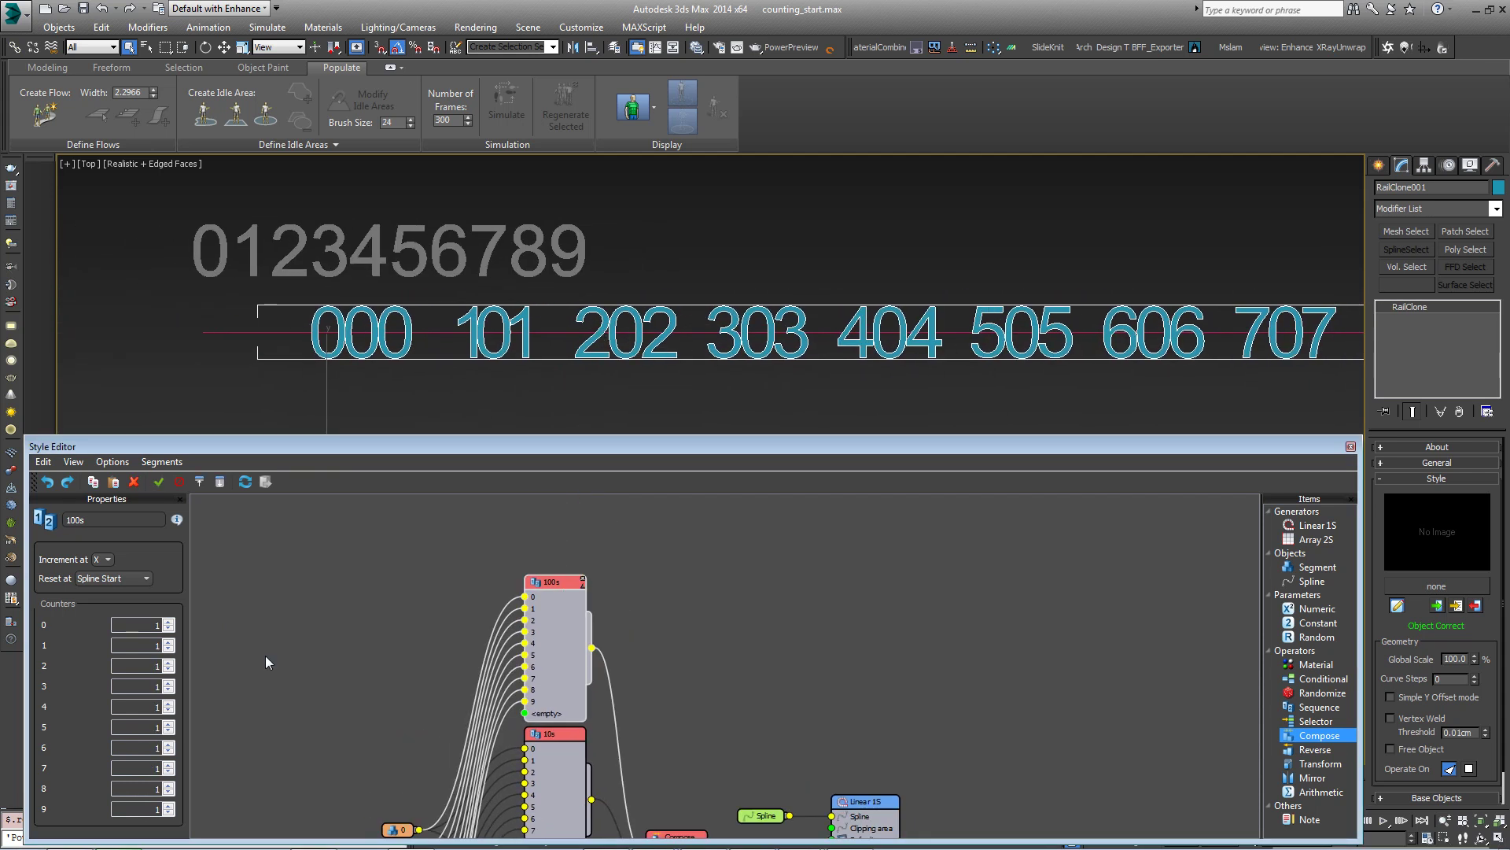
text(100)
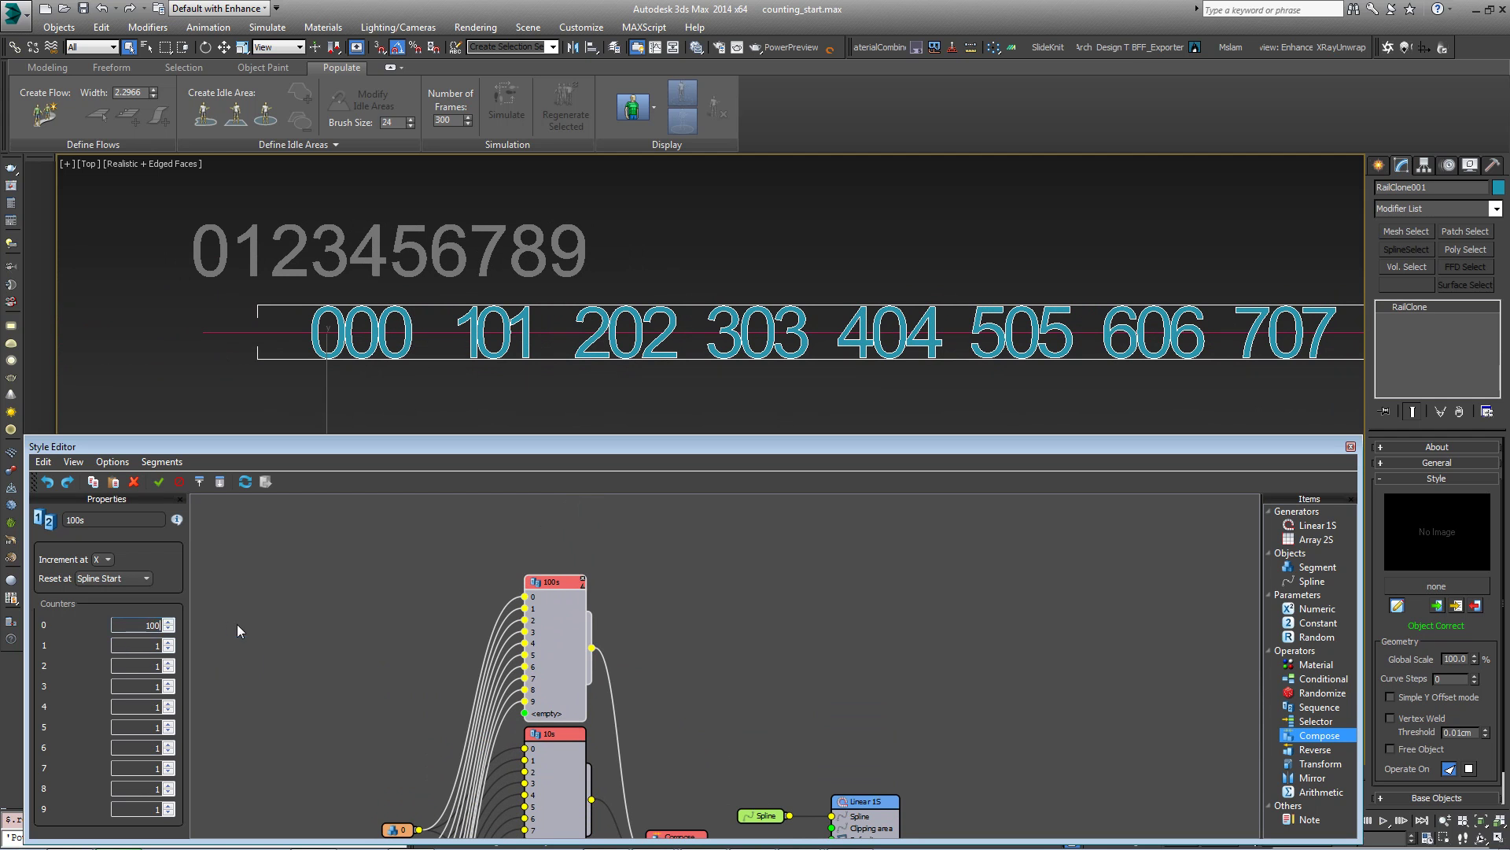
key(Tab)
text(00	100	100	100	100	100	100	100	10)
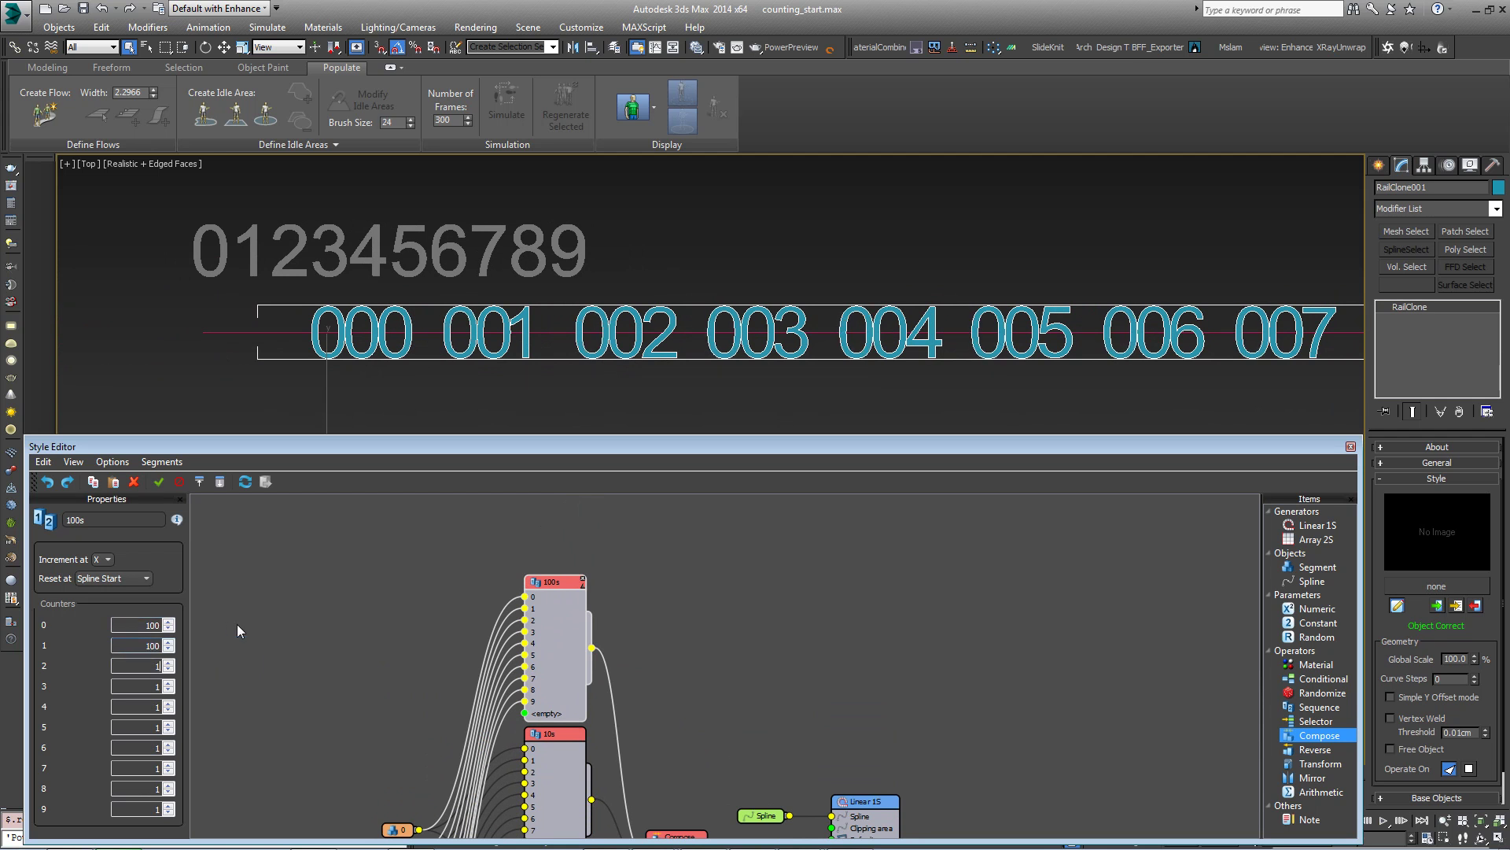
text(00)
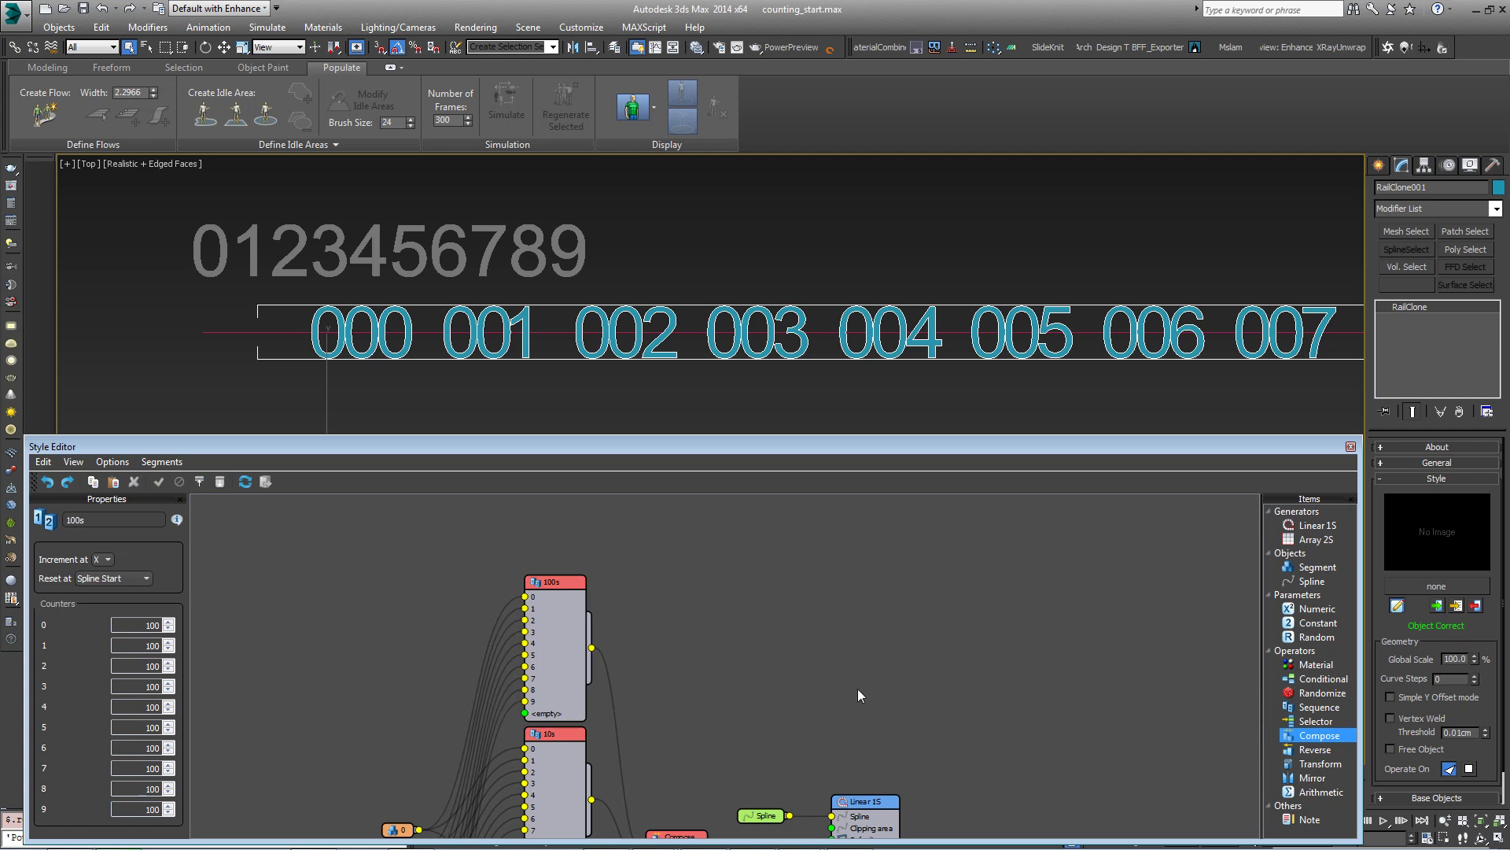
scroll(1012, 377, down, 3)
- Select the 0 1 2 plane and frame it in a Perspective view
middle_drag(1012, 378, 660, 277)
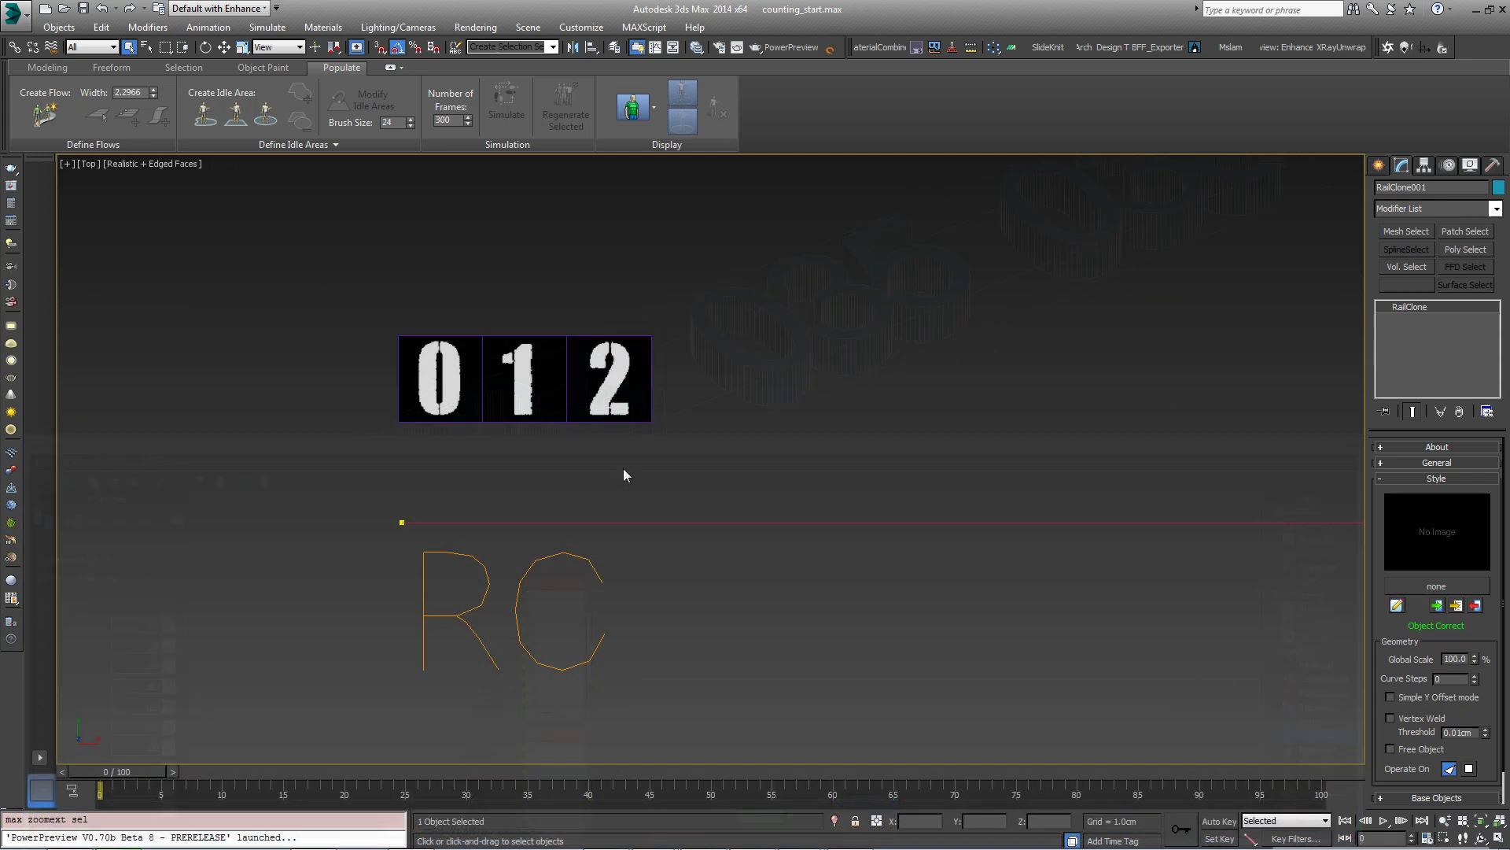
middle_drag(623, 469, 586, 422)
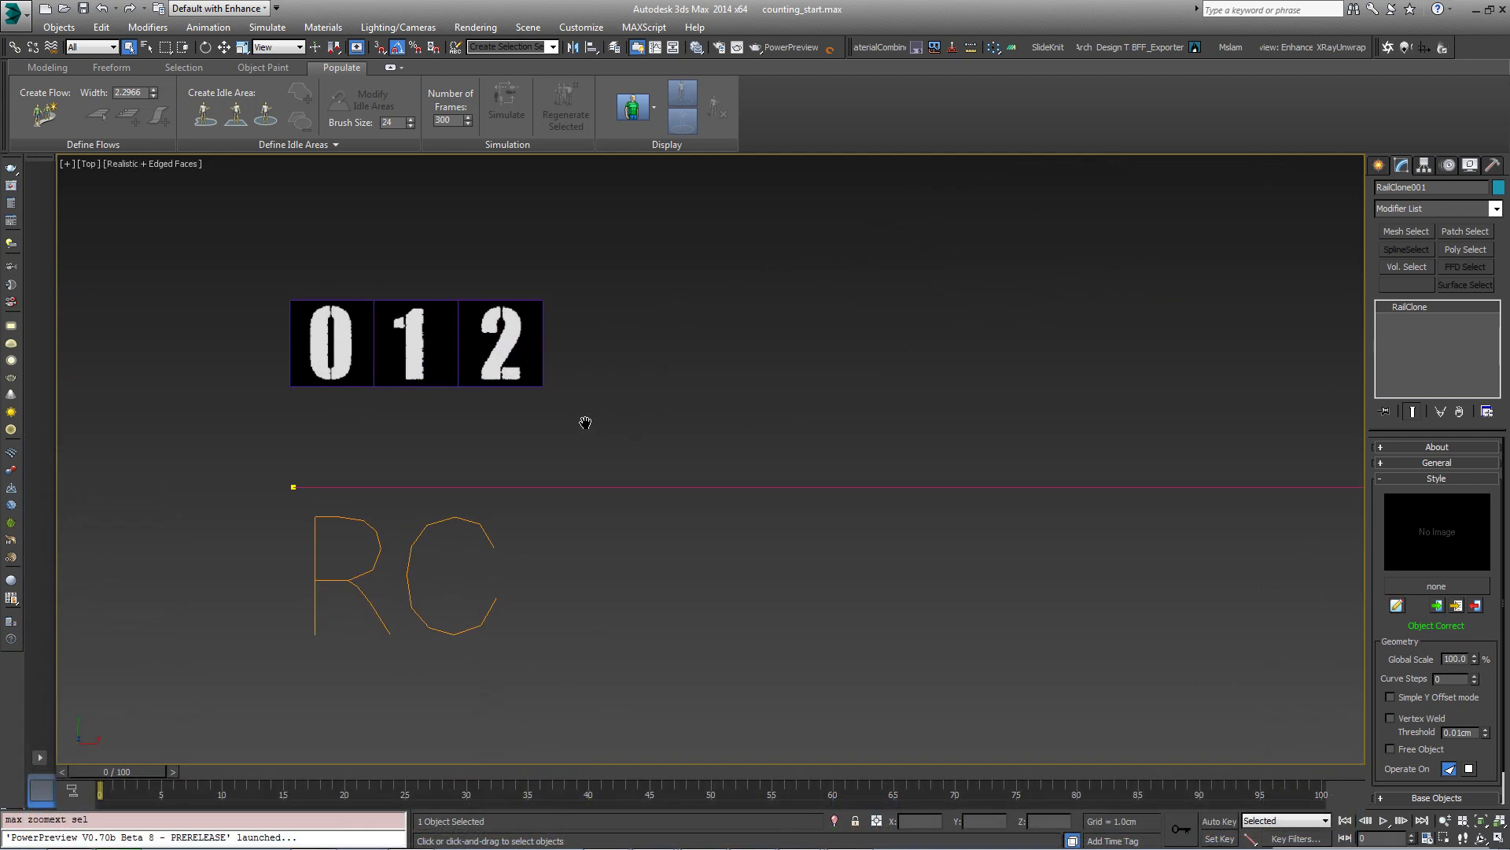
click(483, 376)
key(p)
key(z)
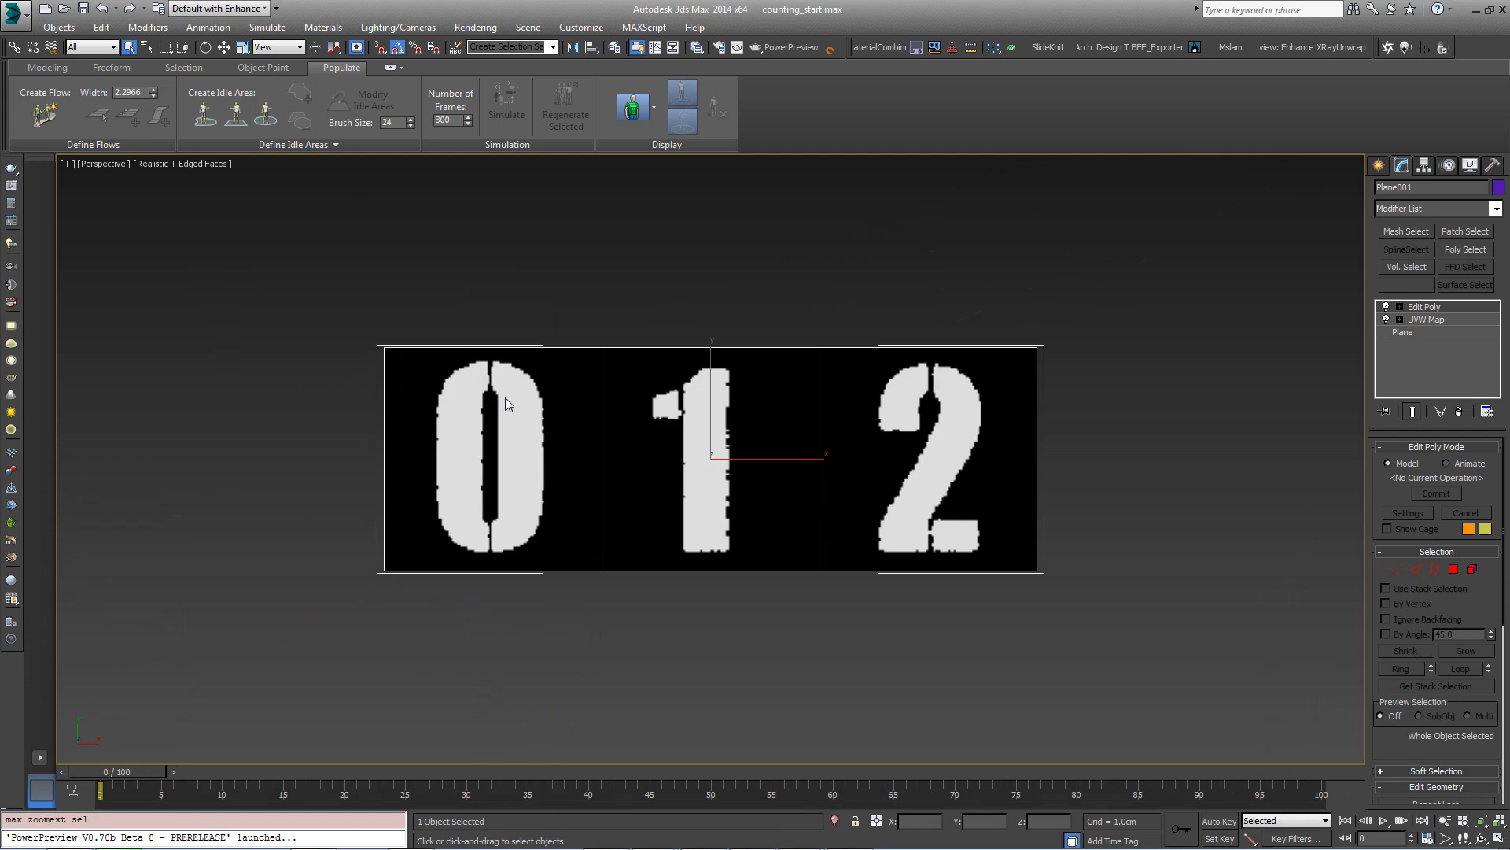
alt+middle_drag(505, 400, 587, 400)
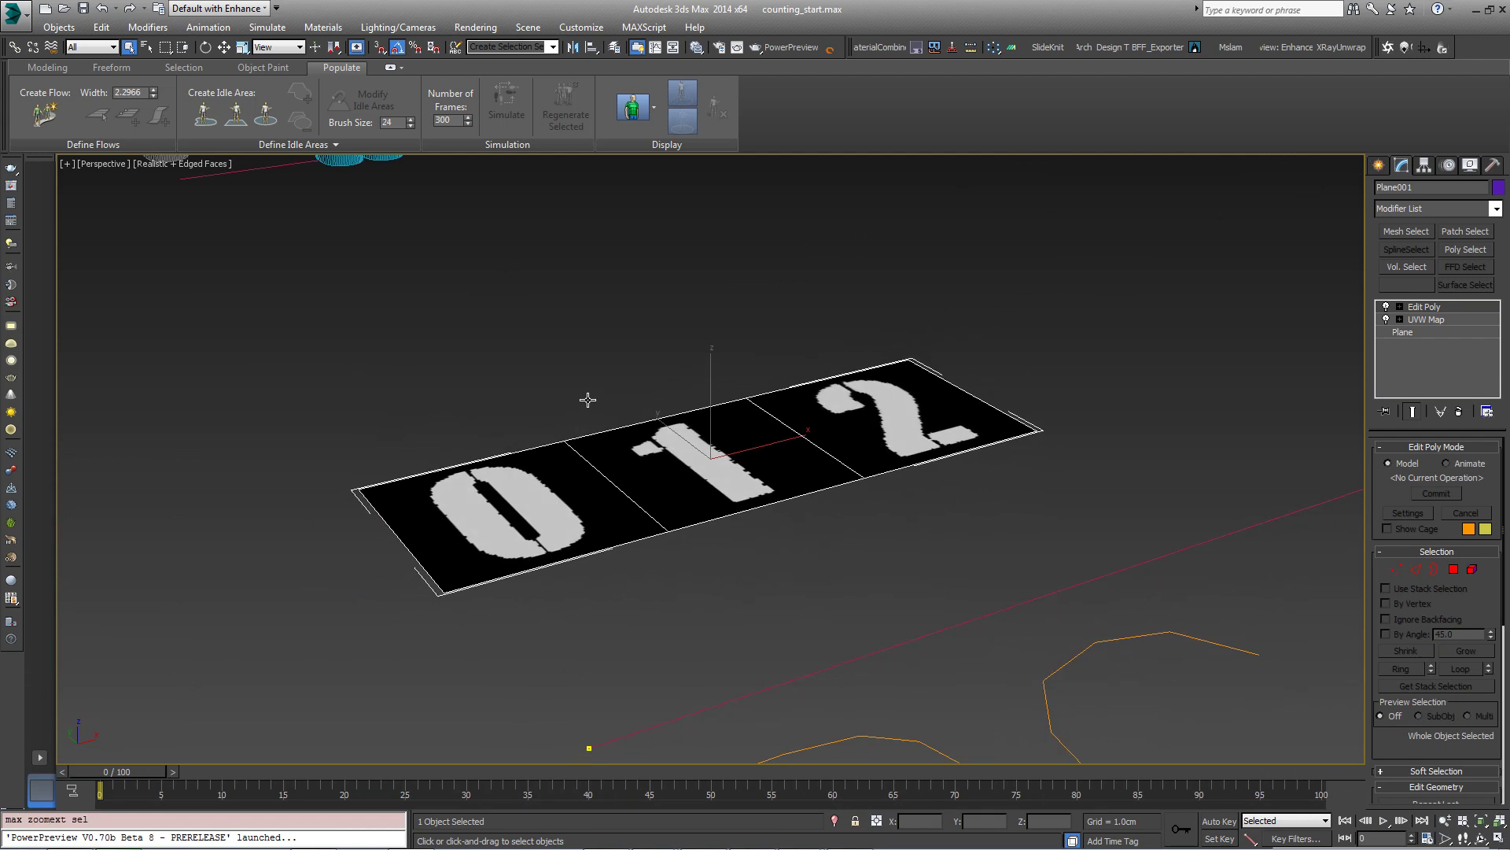
- In Polygon mode, check the Material ID of the 0, 1 and 2 tiles
click(1454, 569)
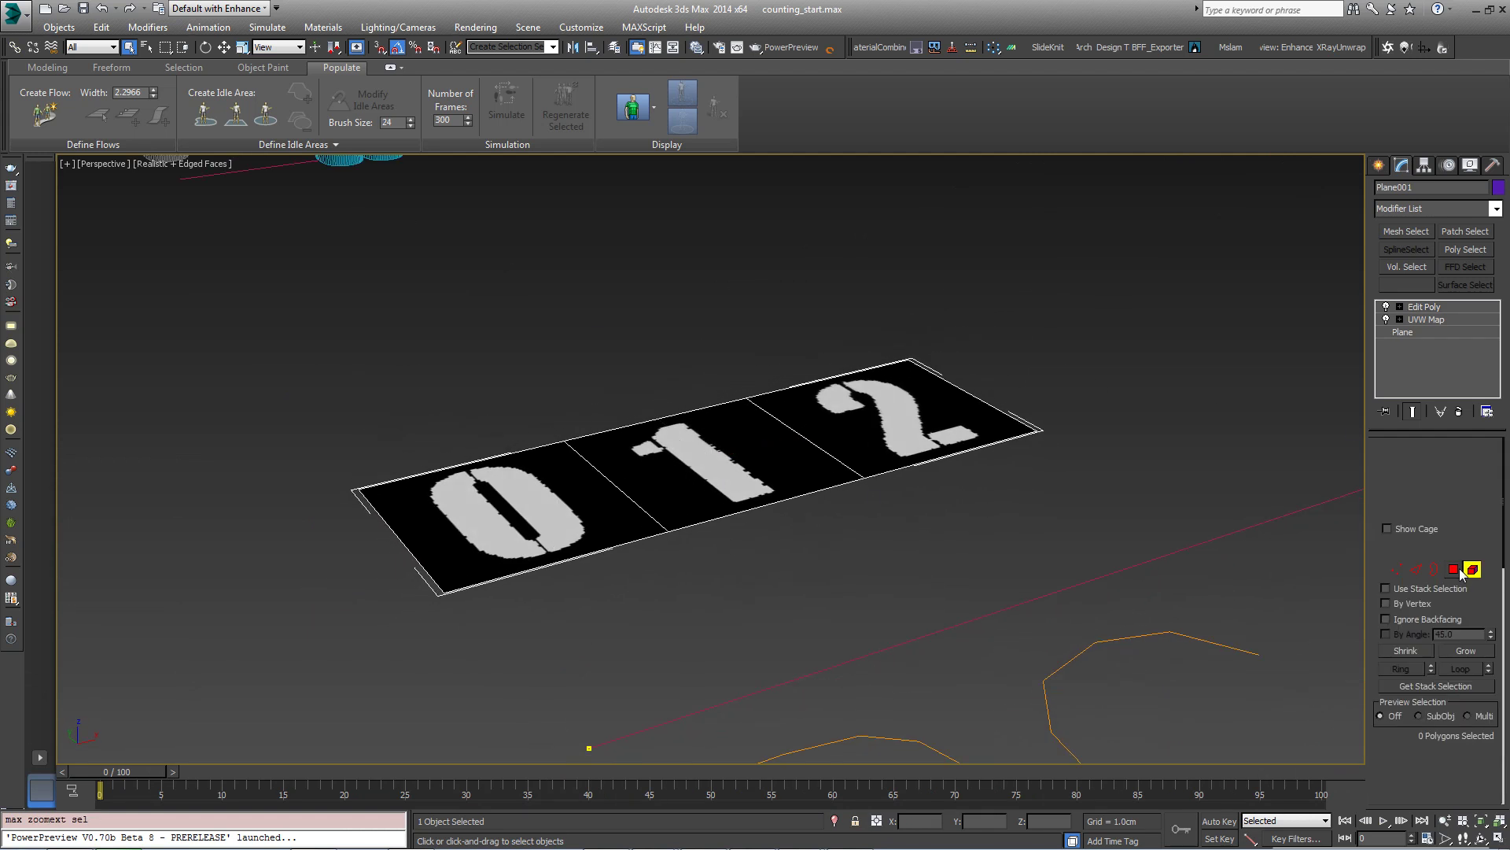
click(481, 516)
click(666, 468)
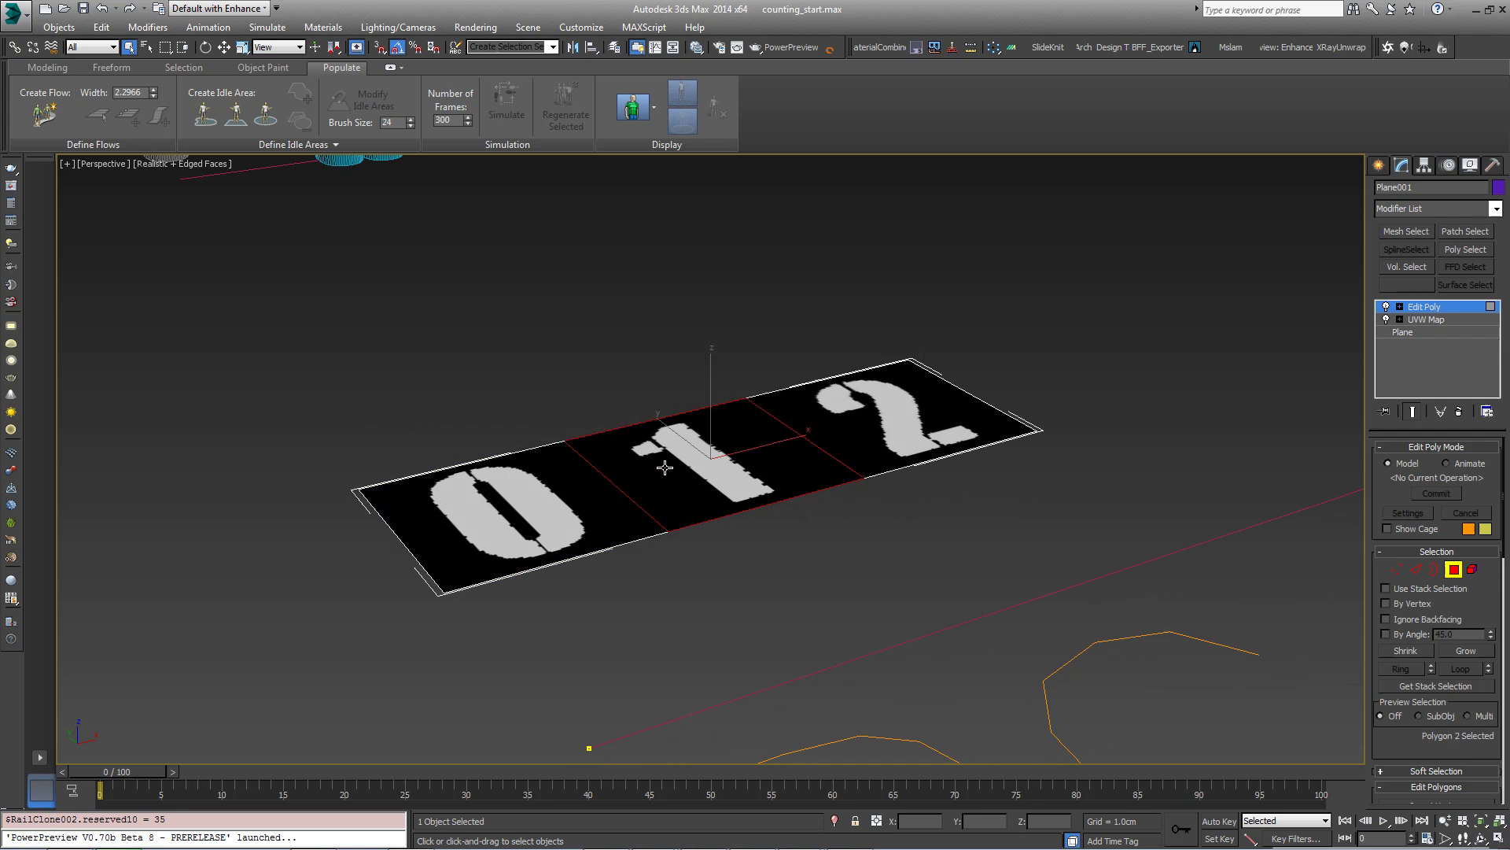
click(920, 430)
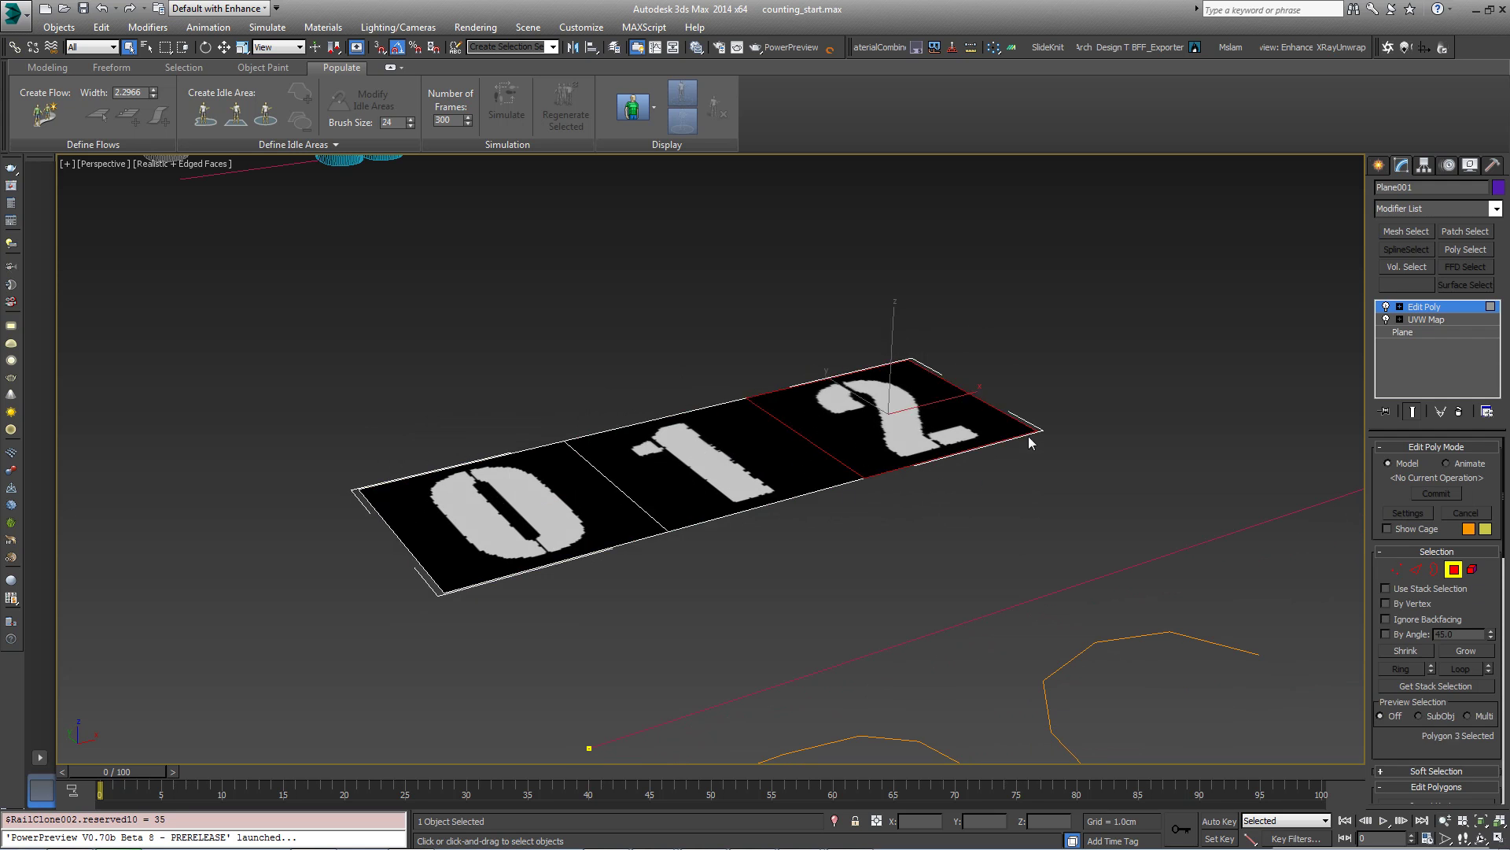
scroll(1473, 618, down, 10)
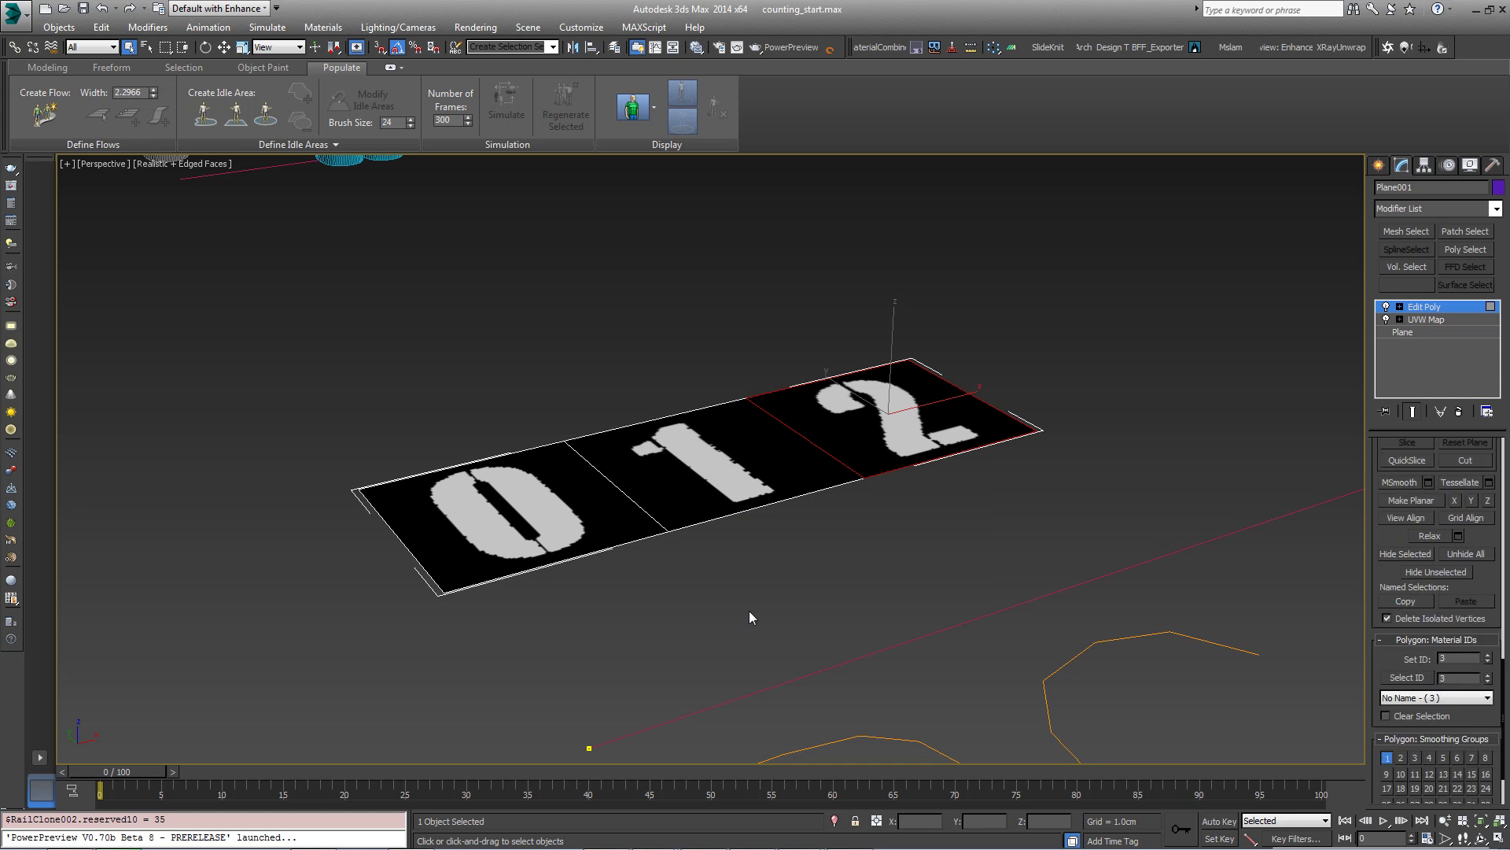
click(509, 515)
click(647, 483)
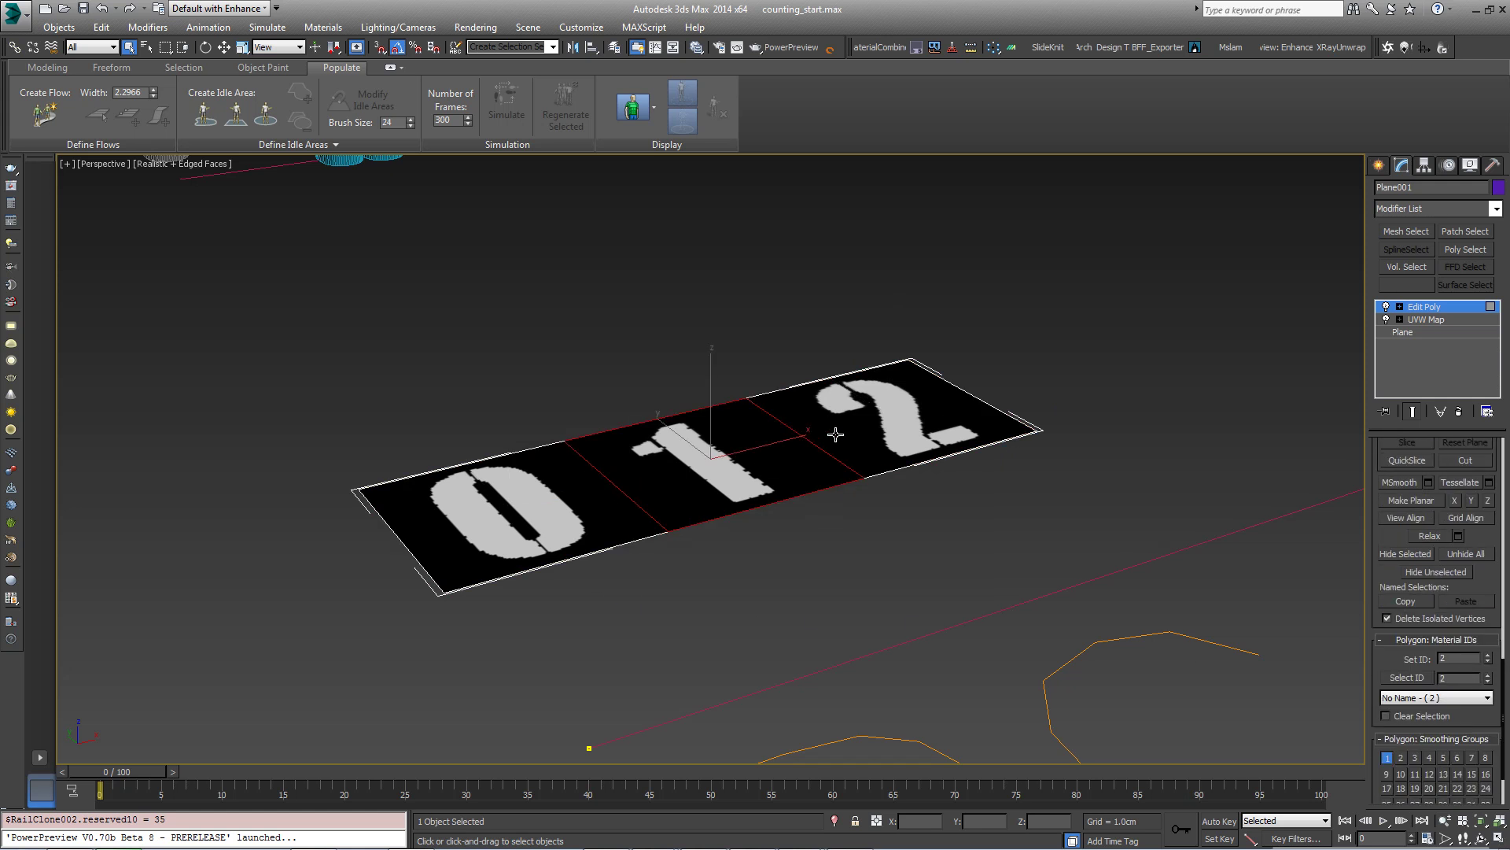
click(910, 499)
- Open the Slate Material Editor, review Material #21's ten digit sub-materials, then close it
key(m)
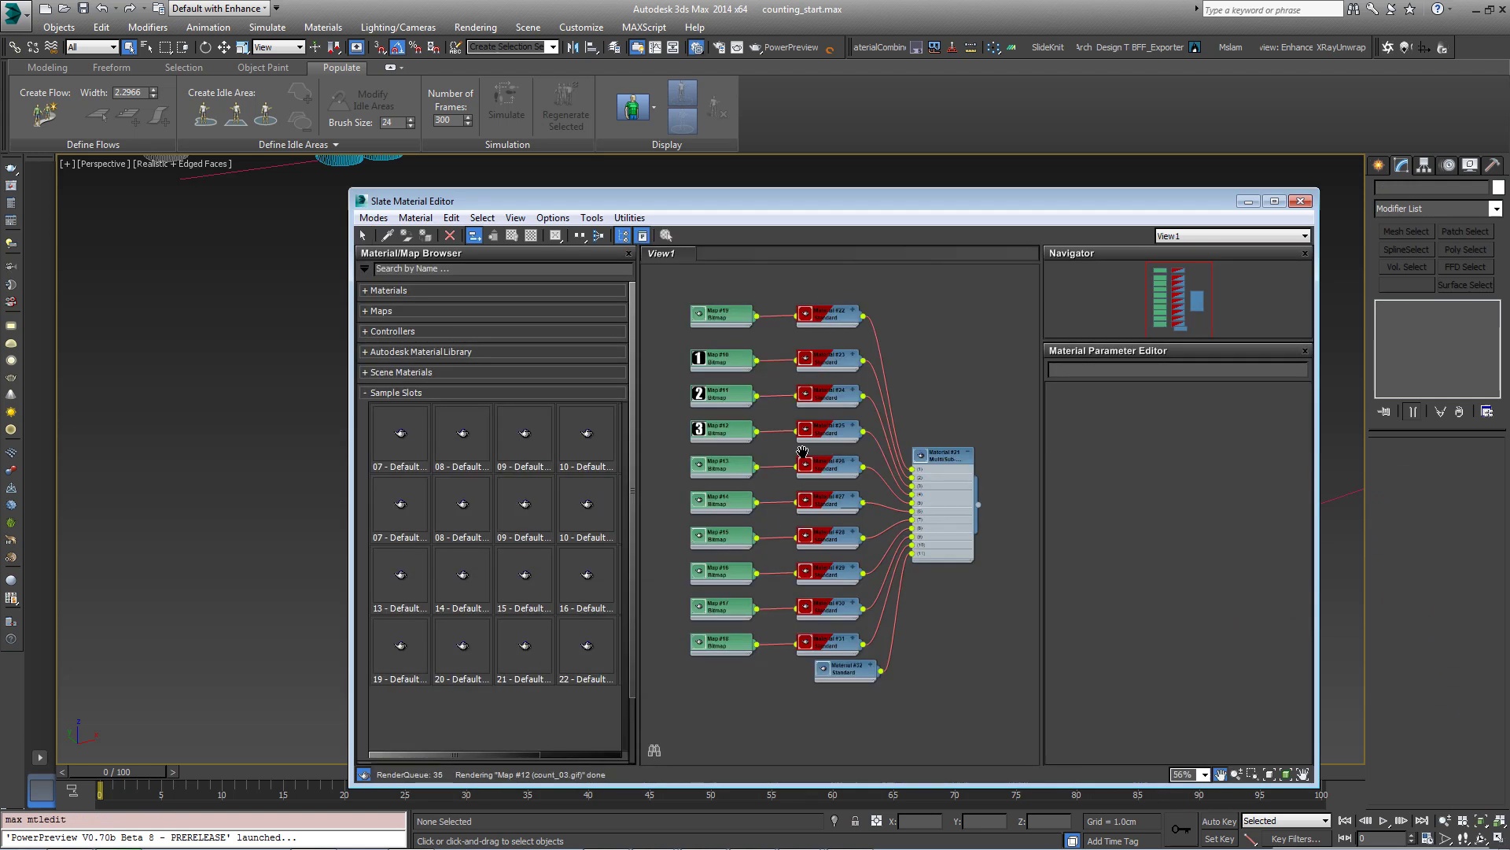
scroll(802, 452, up, 1)
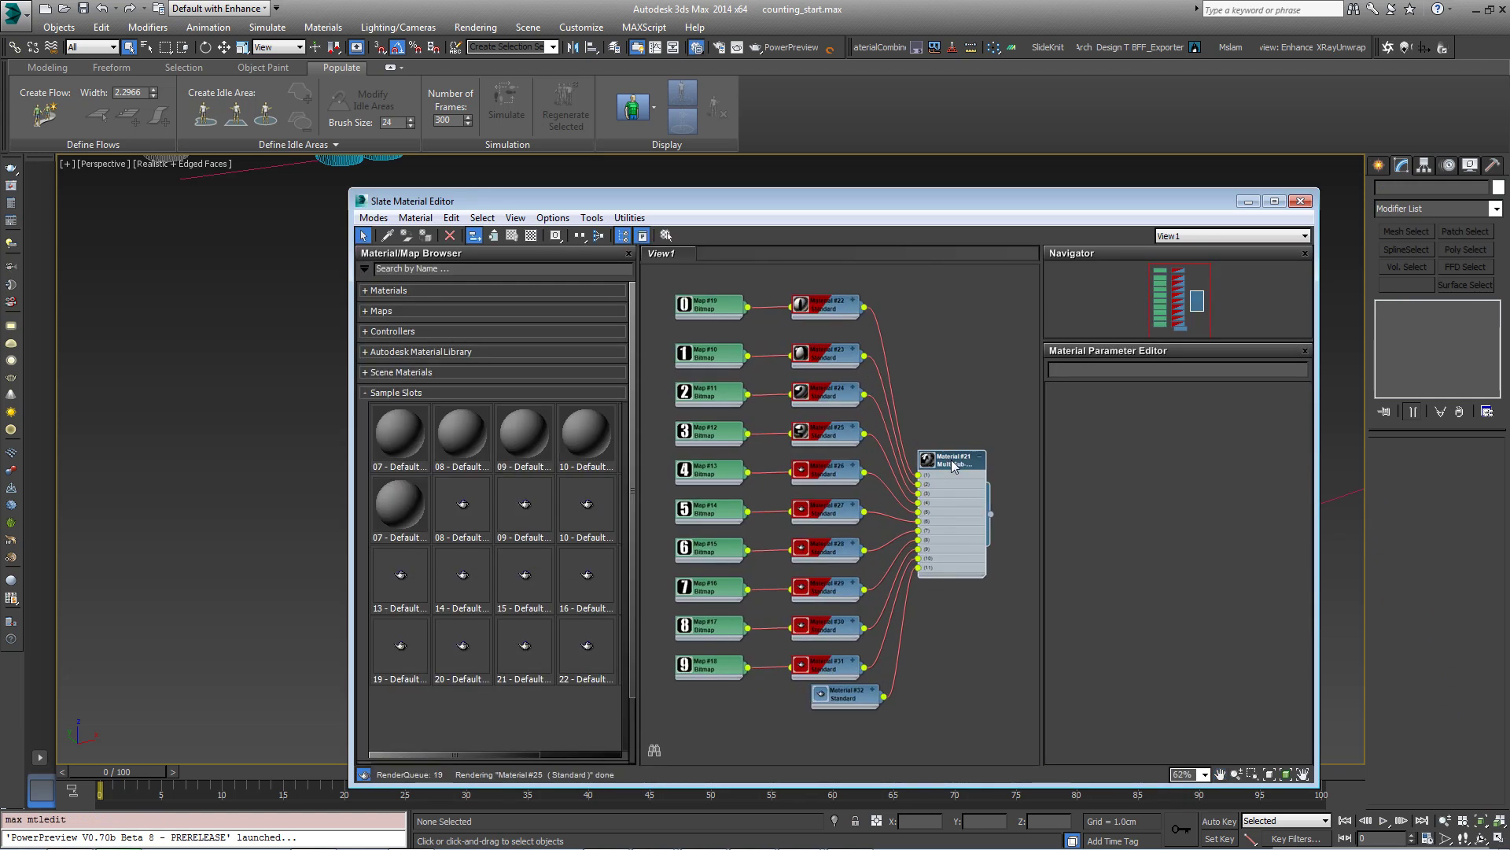
drag(954, 466, 964, 465)
double_click(964, 464)
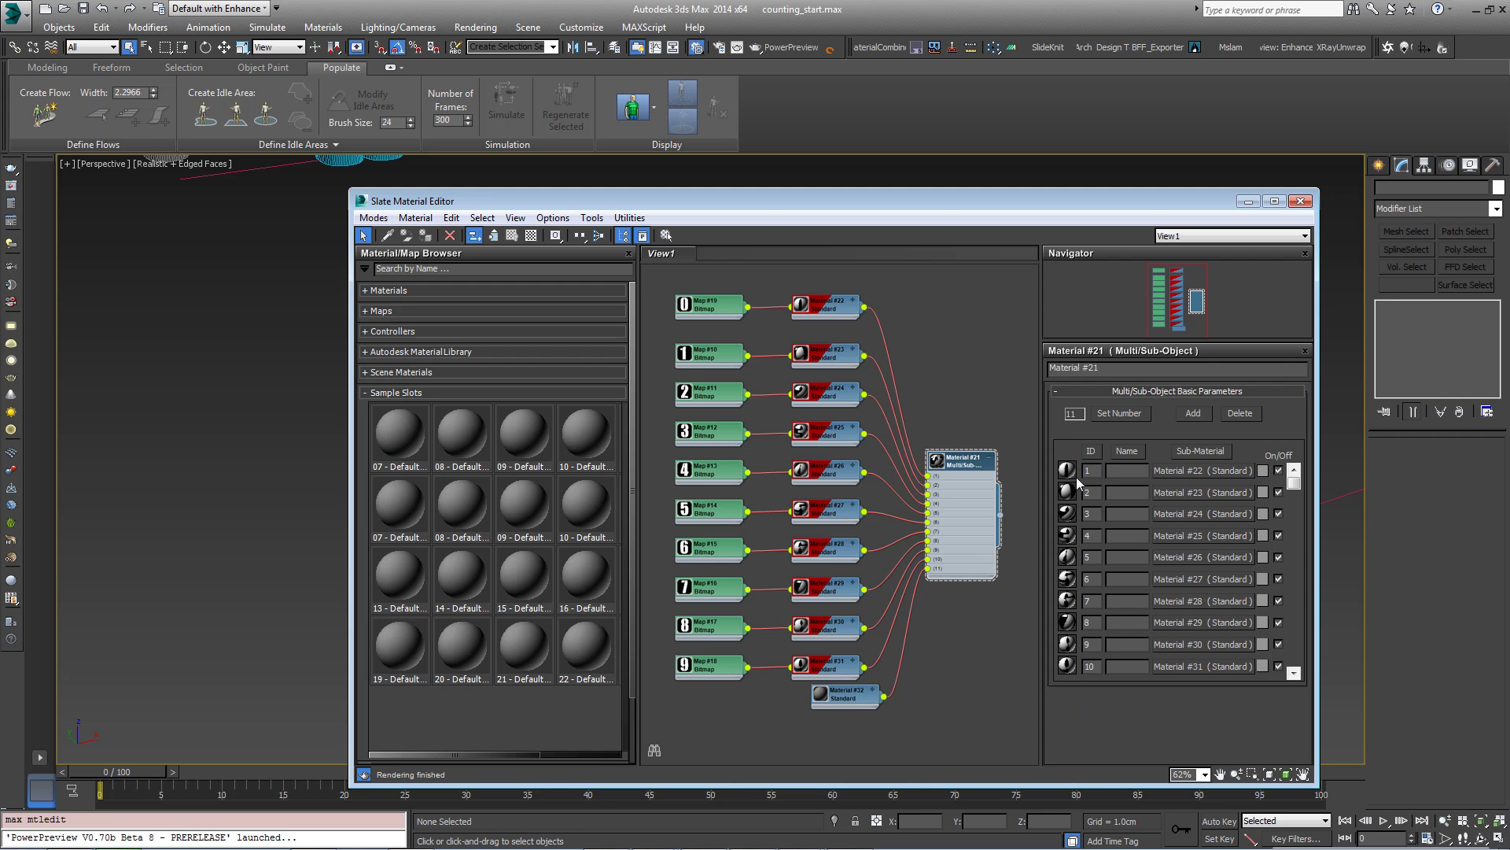
drag(874, 685, 835, 711)
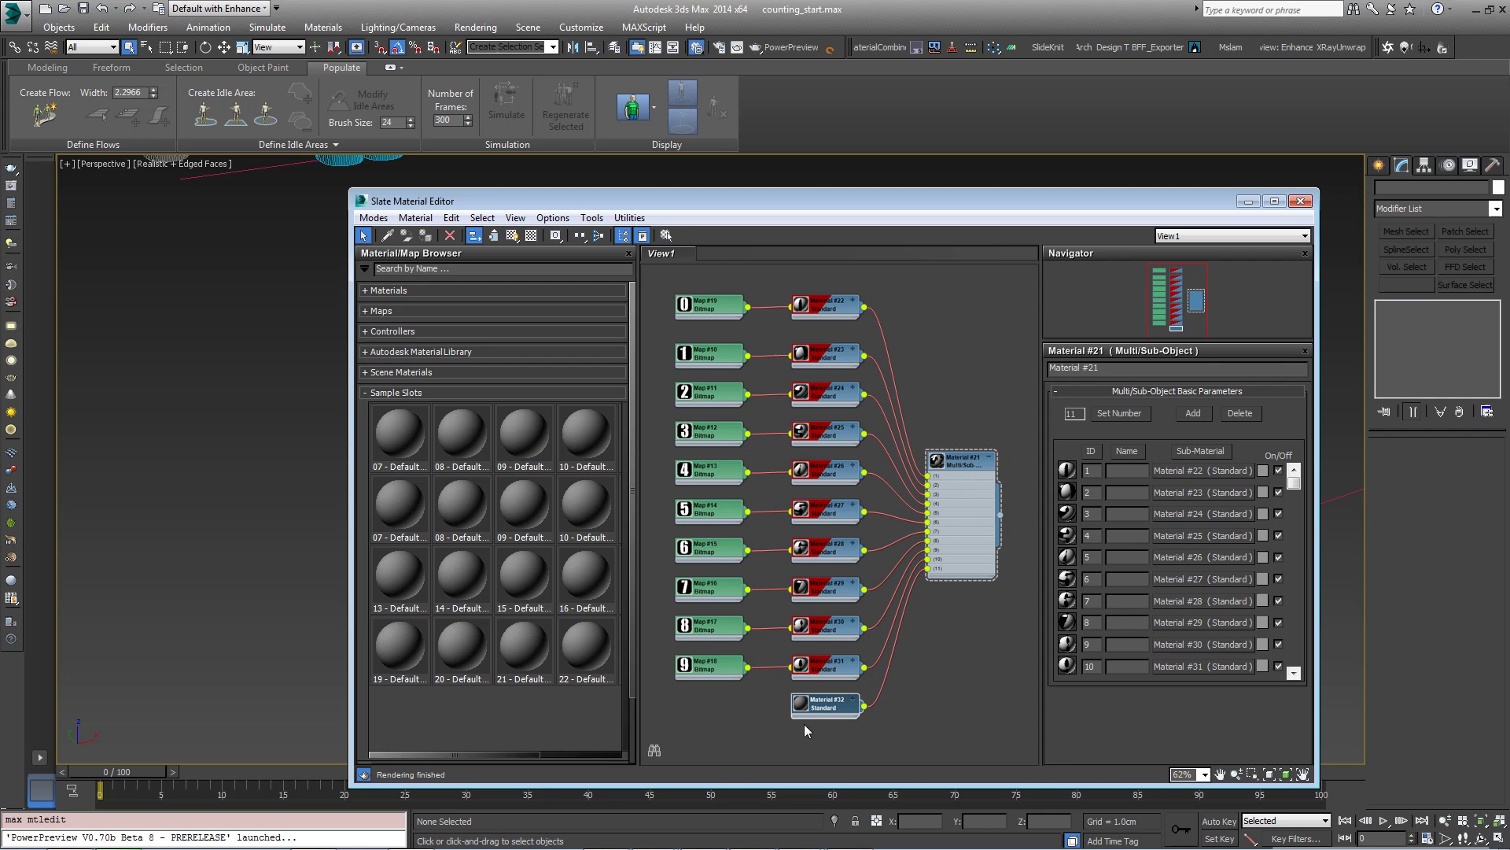
key(m)
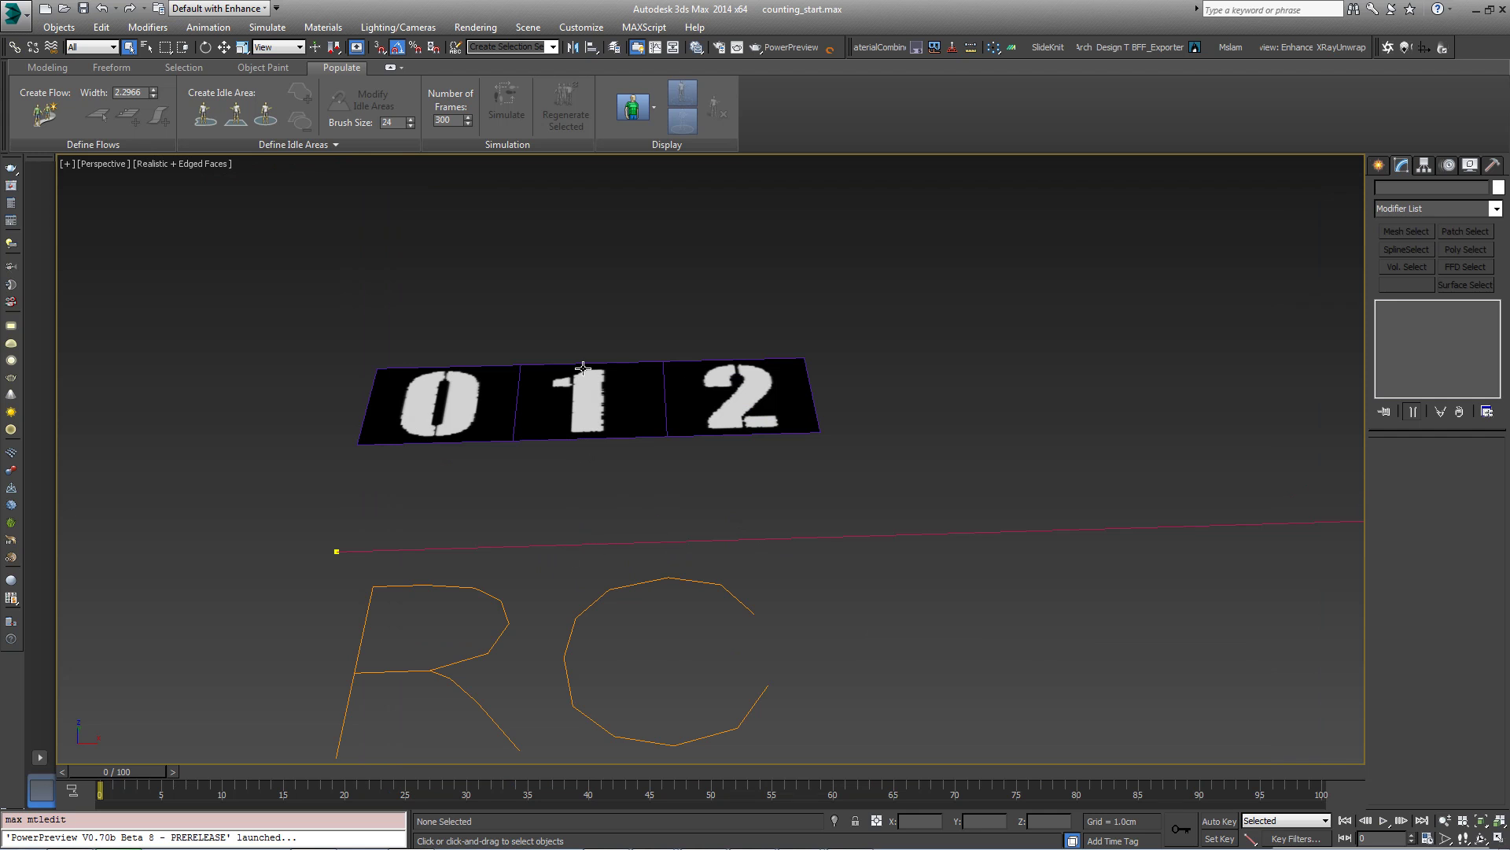
- Select RailClone002 on the RC spline and open its Style Editor
scroll(865, 498, down, 5)
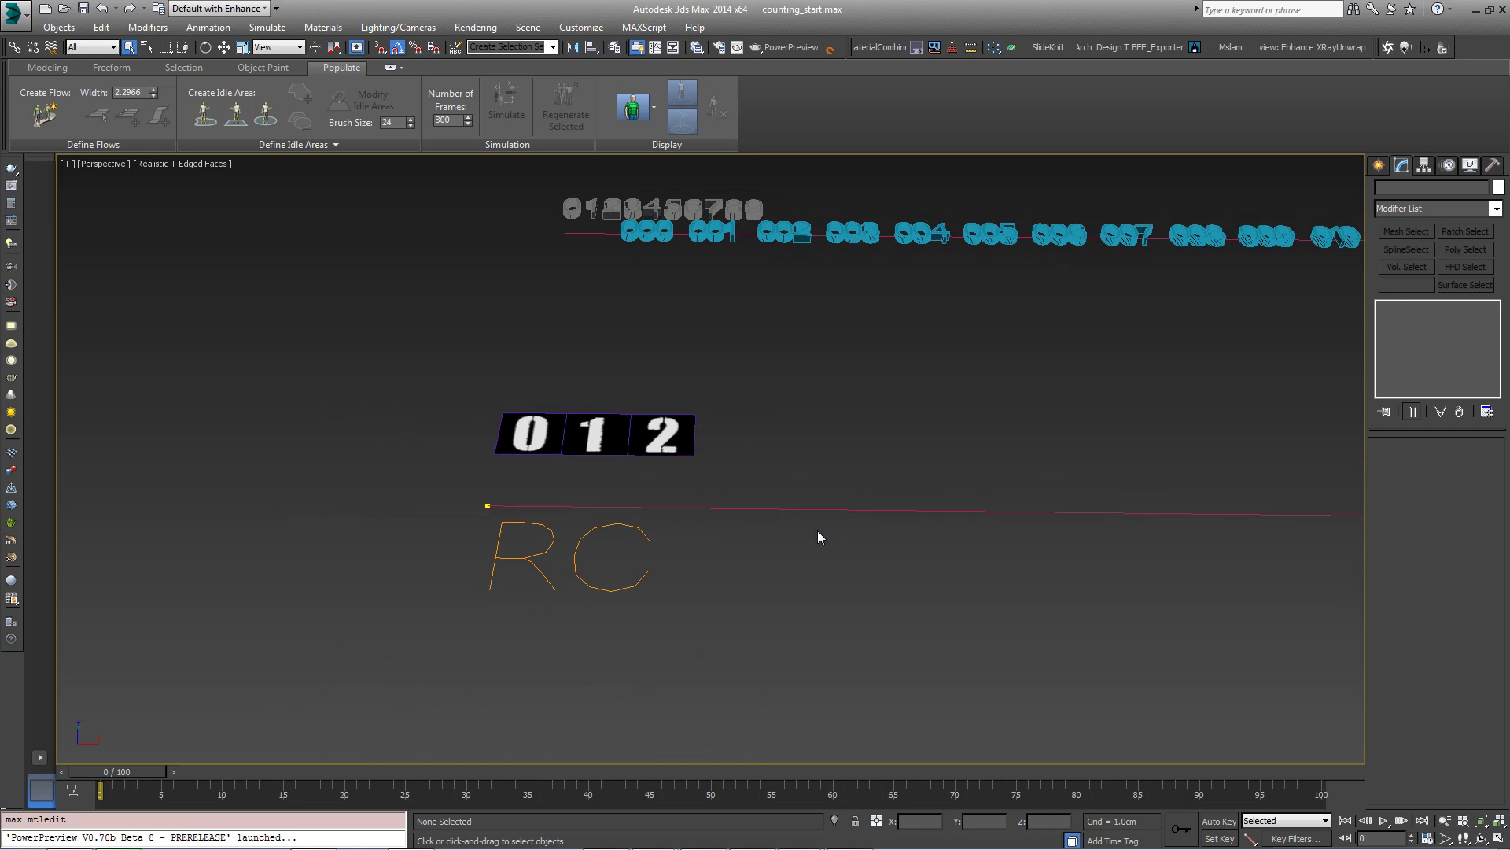
click(640, 582)
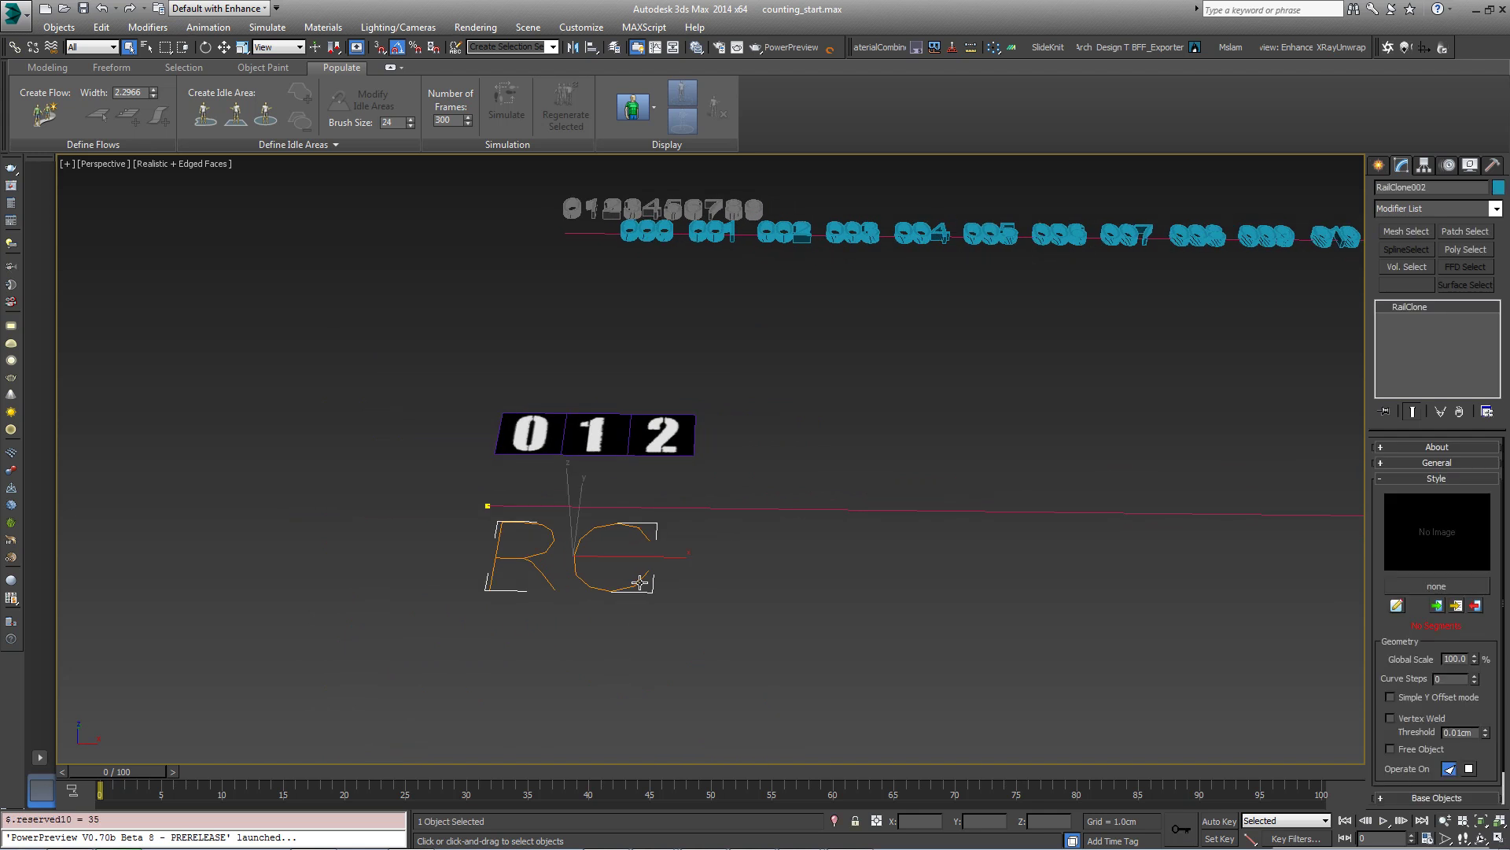
click(1397, 606)
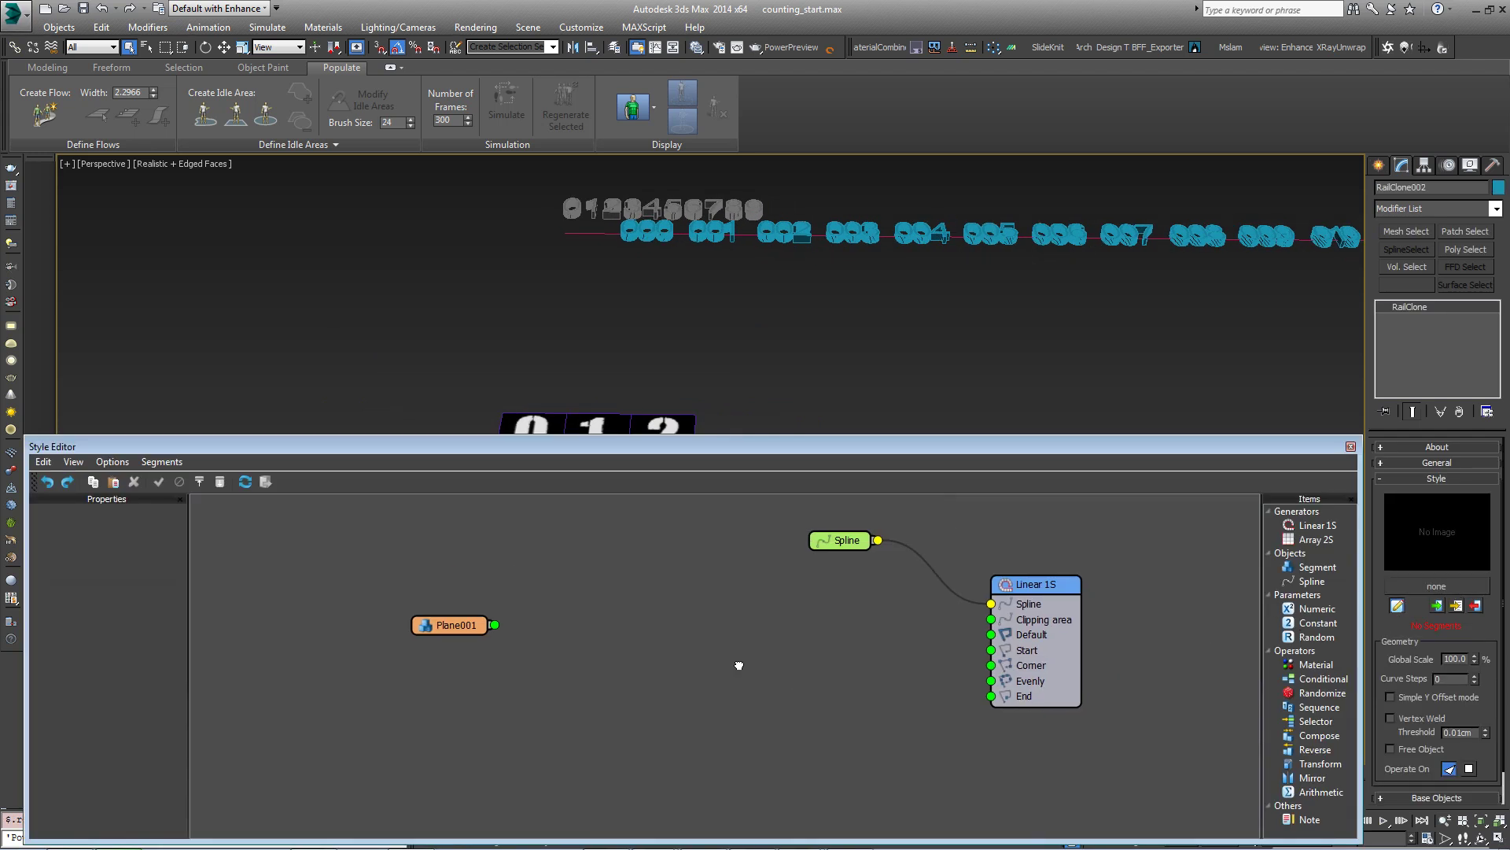
- Rearrange the Plane001, Linear 1S and Spline nodes in the graph
click(453, 628)
drag(453, 630, 450, 630)
middle_drag(653, 433, 505, 295)
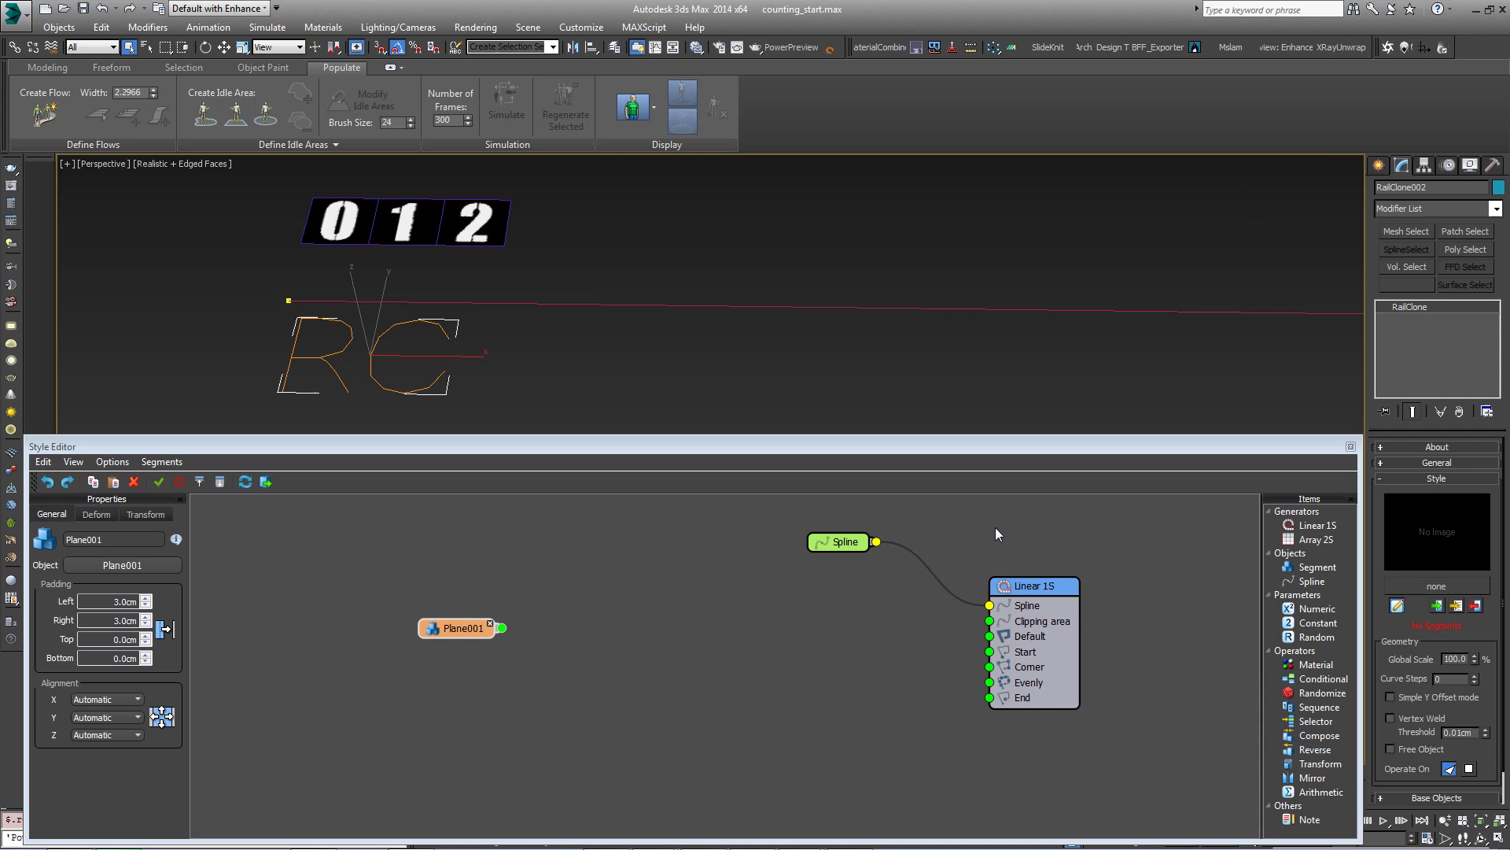
drag(1026, 588, 1017, 578)
click(854, 548)
drag(855, 548, 829, 549)
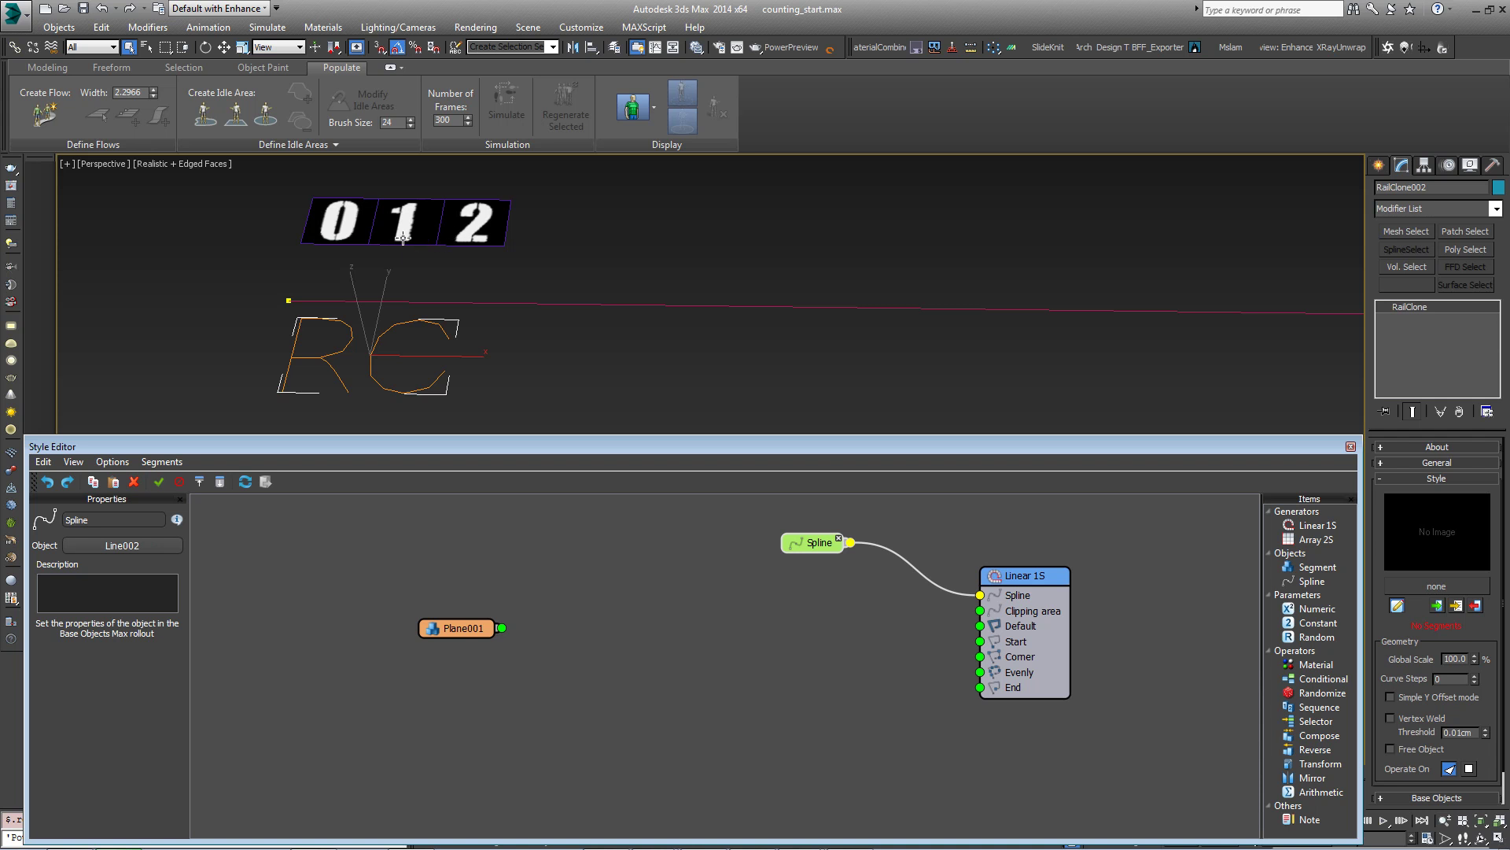
click(1321, 684)
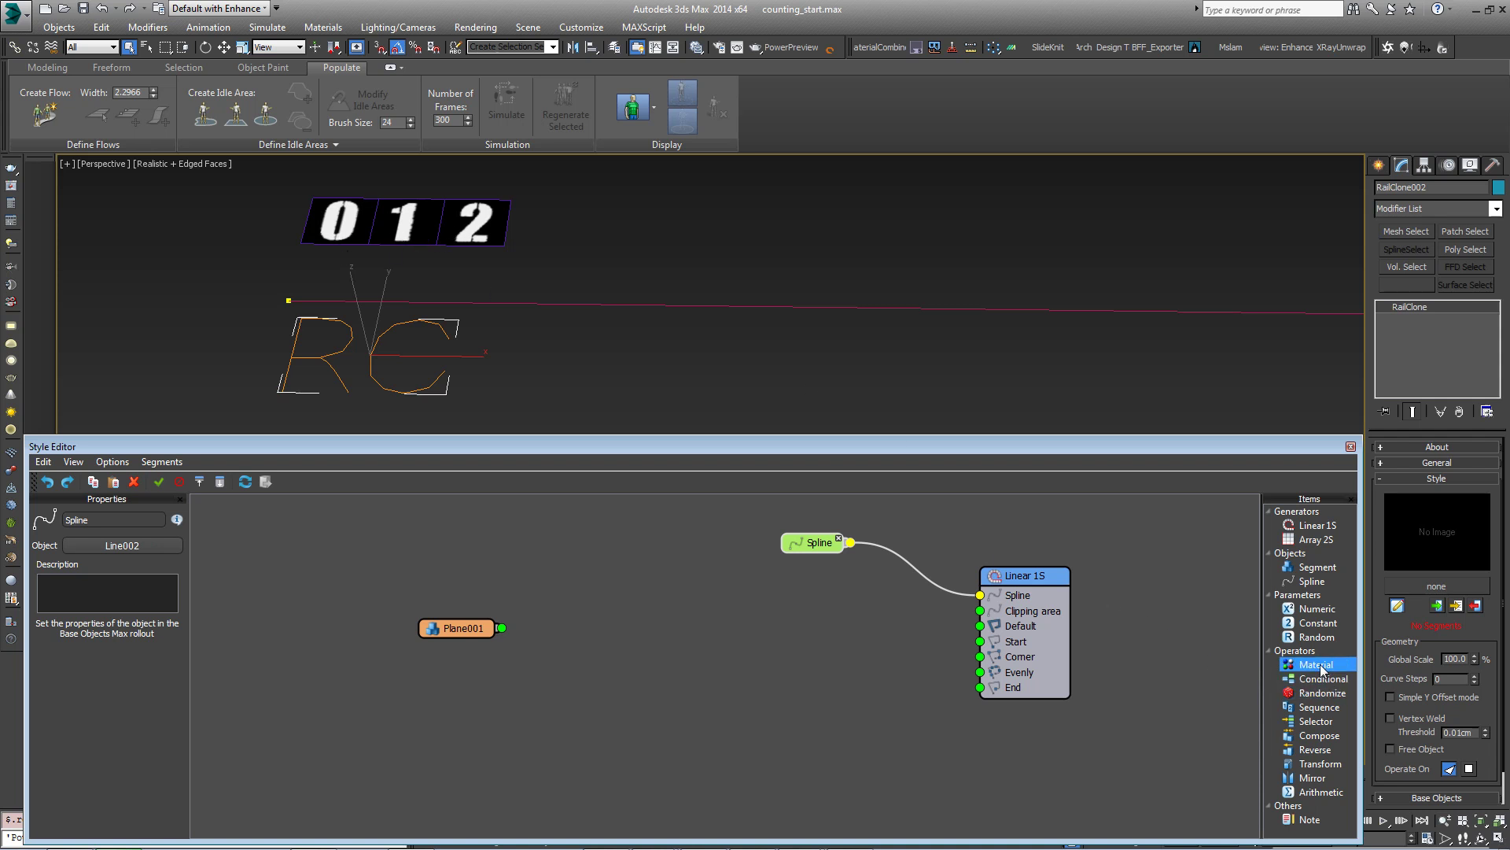
- Add three Material operators, giving the second and third replacement IDs 2 and 3
drag(1322, 666, 627, 590)
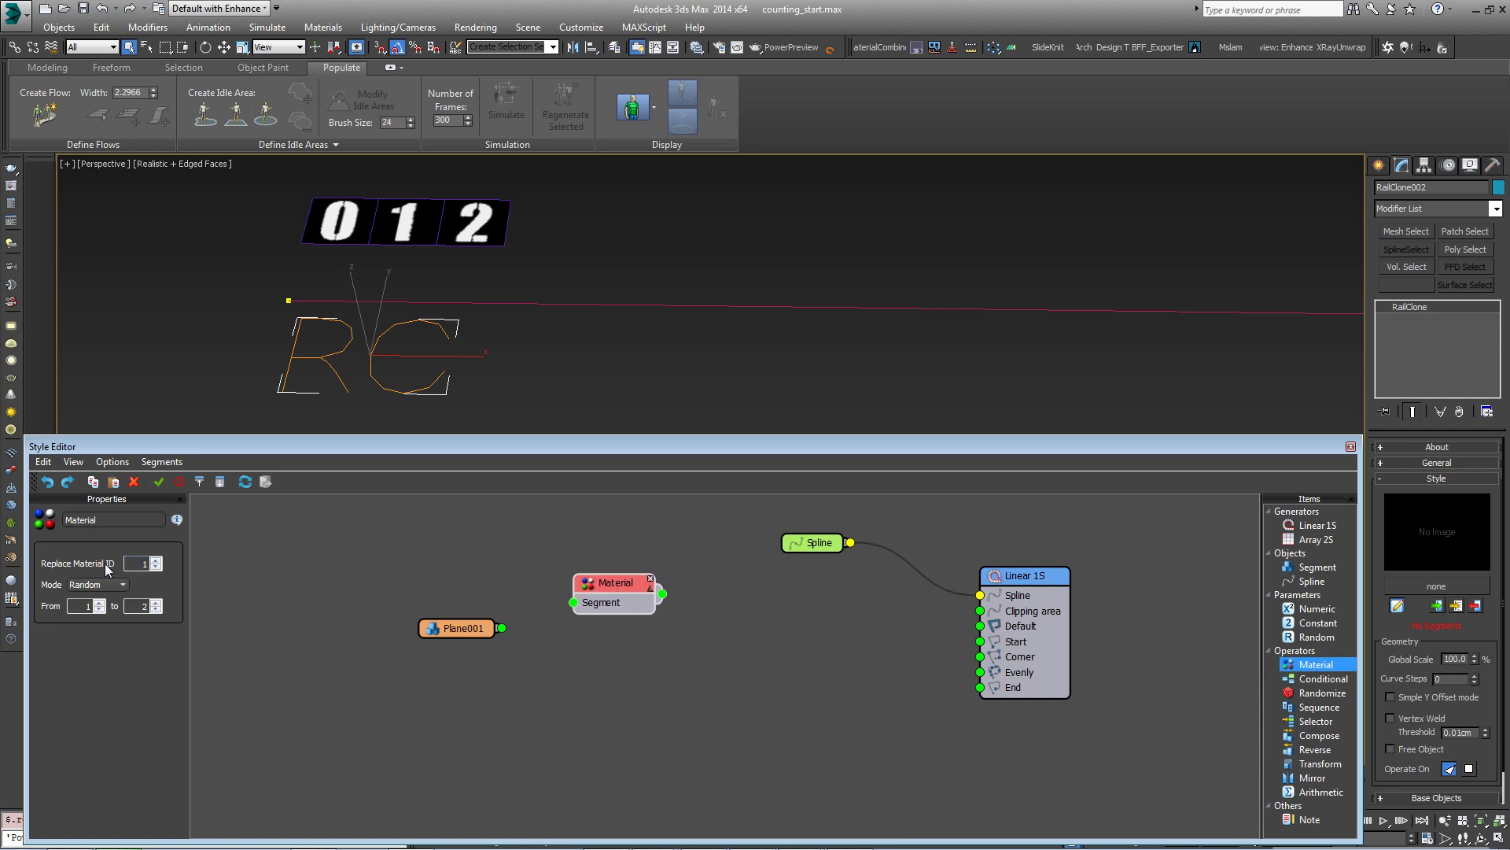
drag(615, 586, 753, 615)
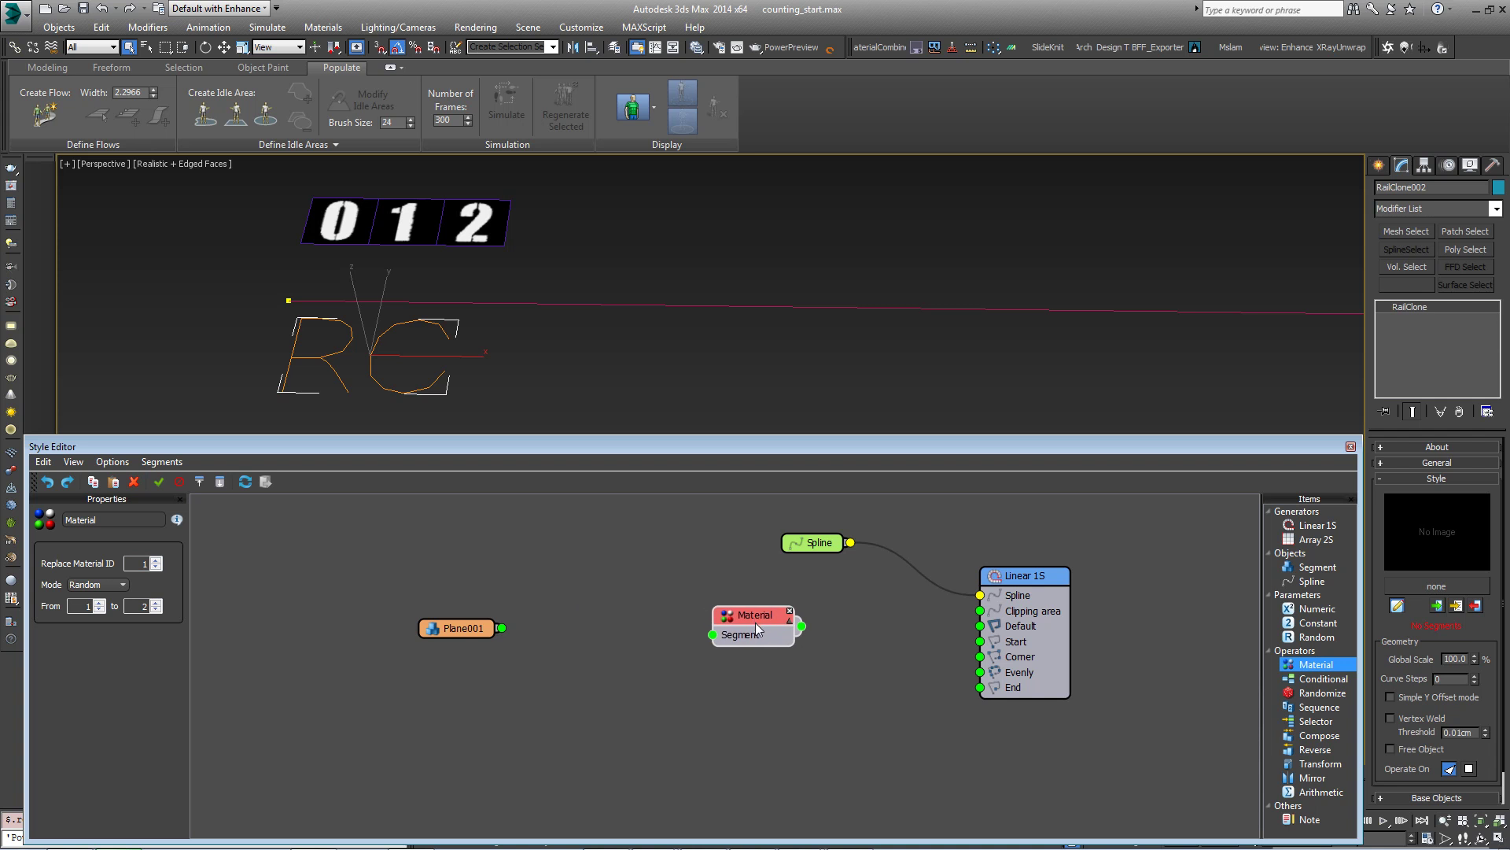
drag(1316, 664, 653, 598)
click(156, 559)
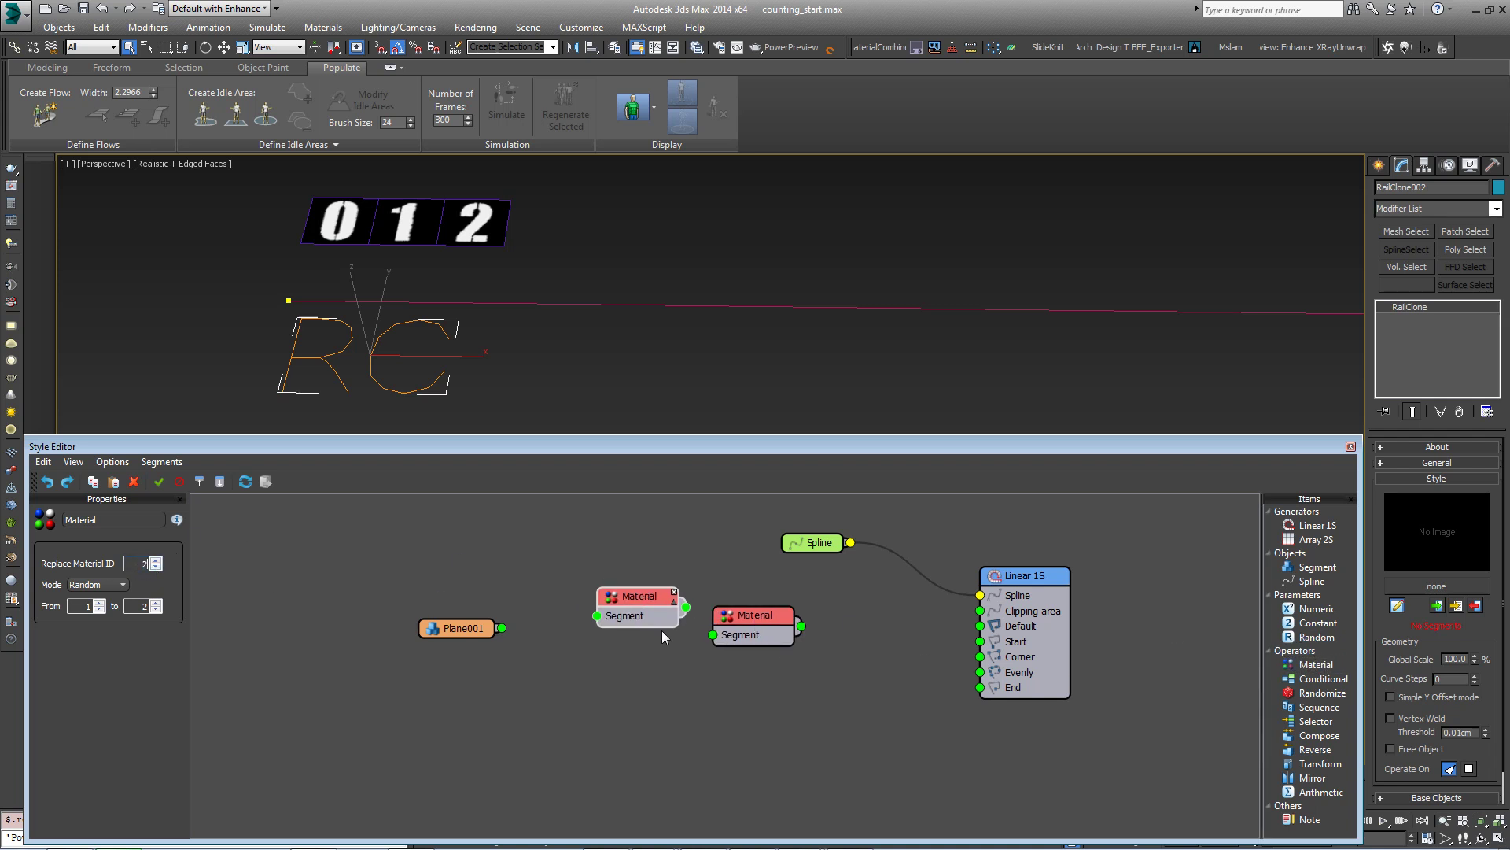
drag(1316, 663, 534, 563)
text(3)
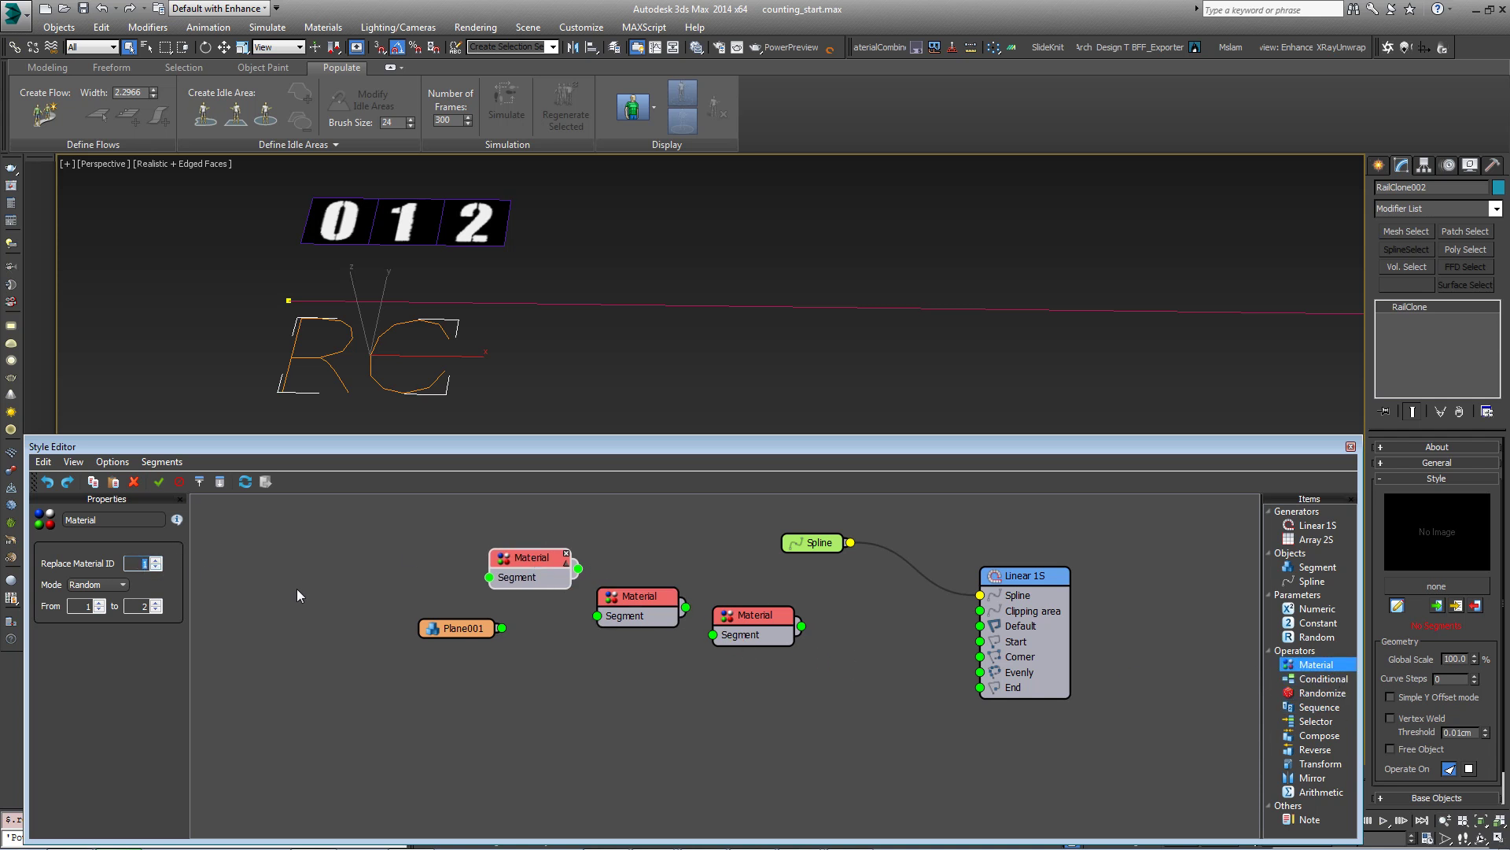
click(530, 726)
- Chain the Material operators together and place Plane001 beside the first one
drag(580, 570, 598, 615)
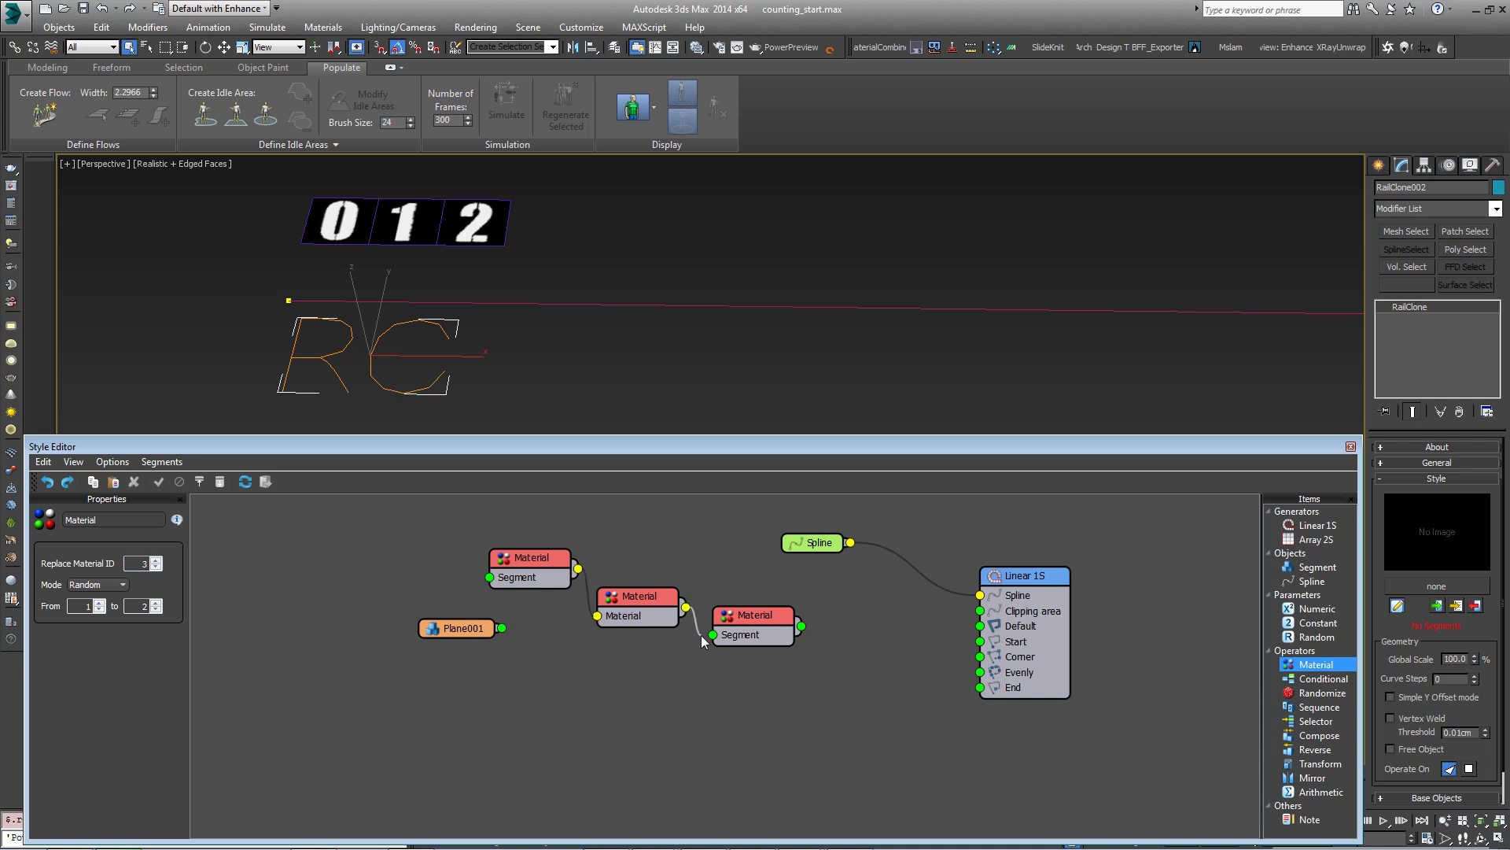
drag(474, 633, 403, 635)
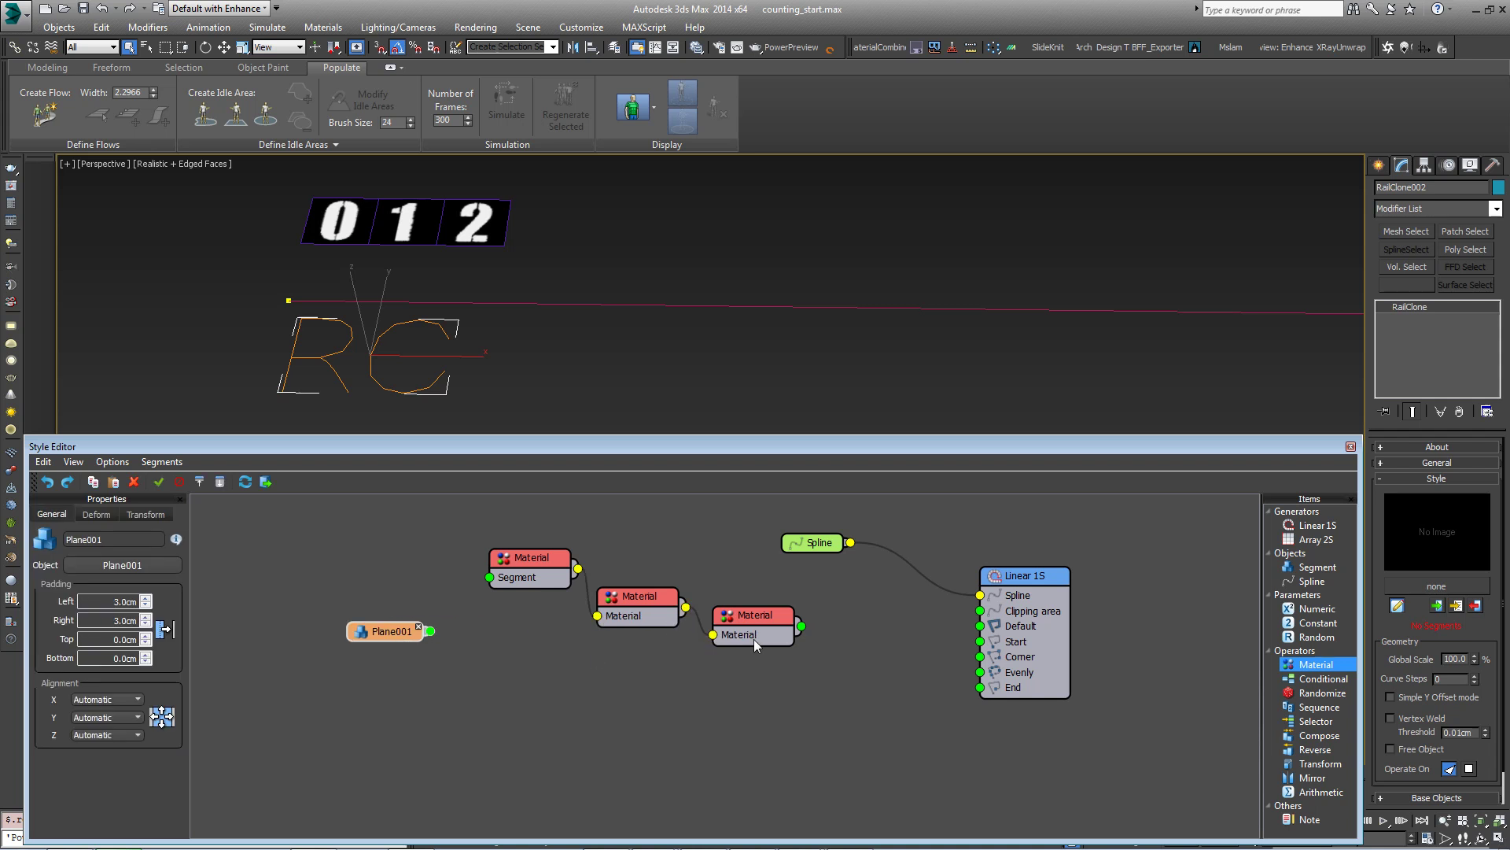
drag(775, 627, 981, 626)
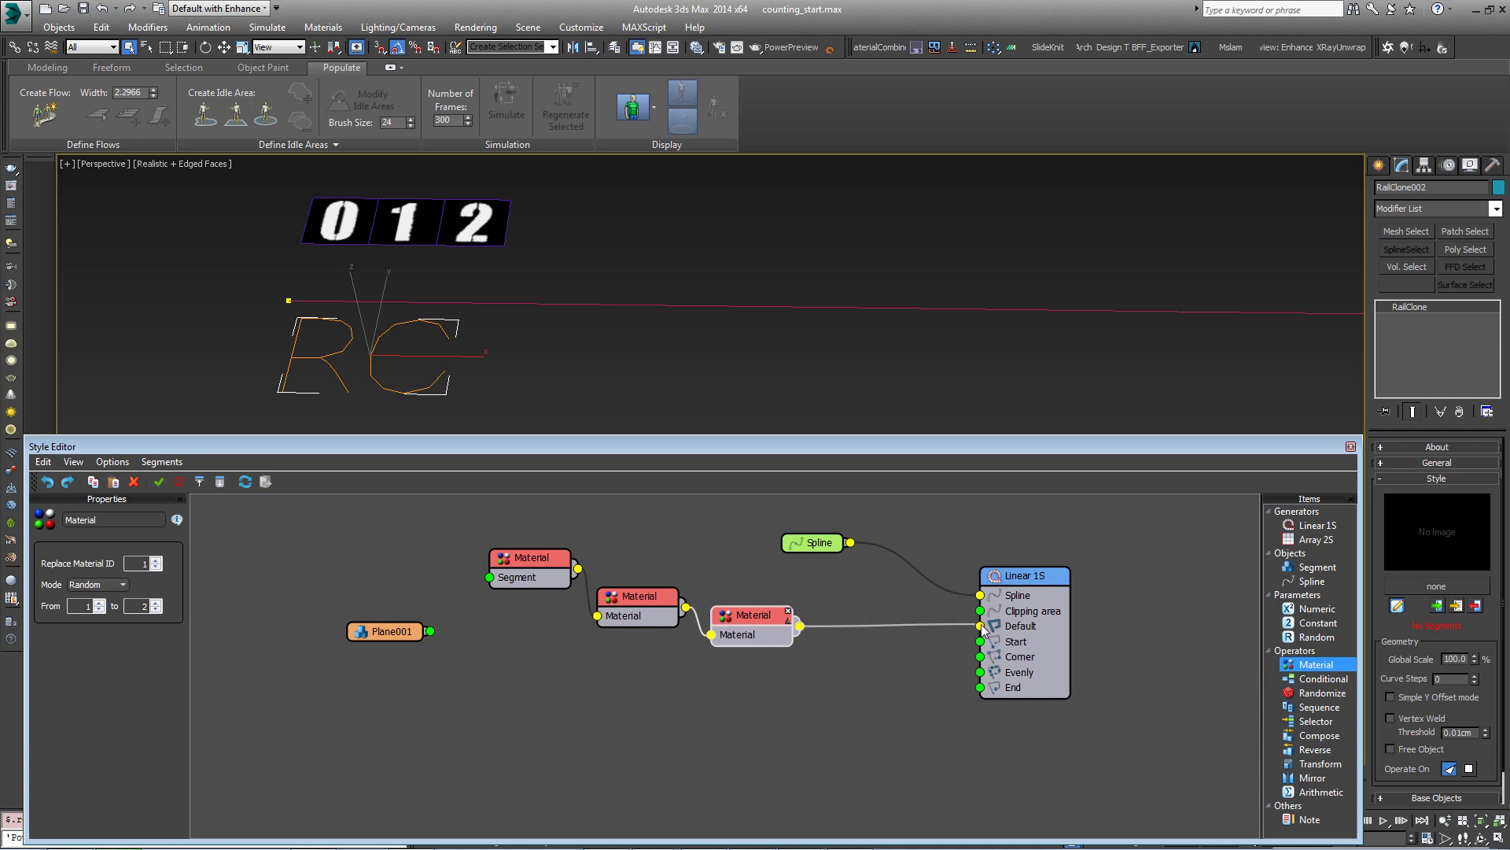
drag(404, 628, 517, 569)
- Wire Plane001 into the first Material operator and export its From and To as inputs
click(514, 563)
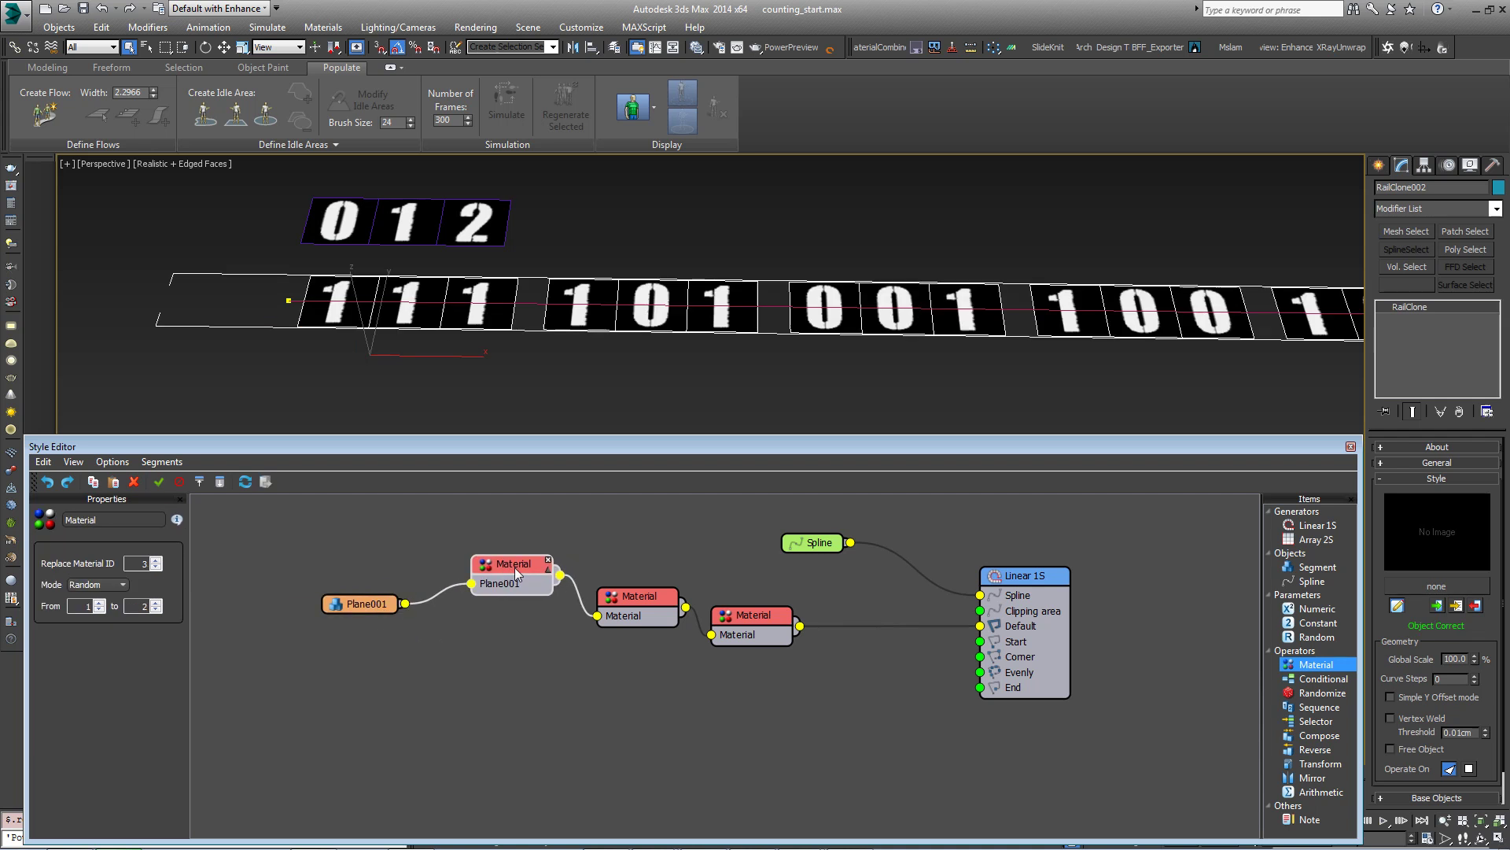
right_click(515, 568)
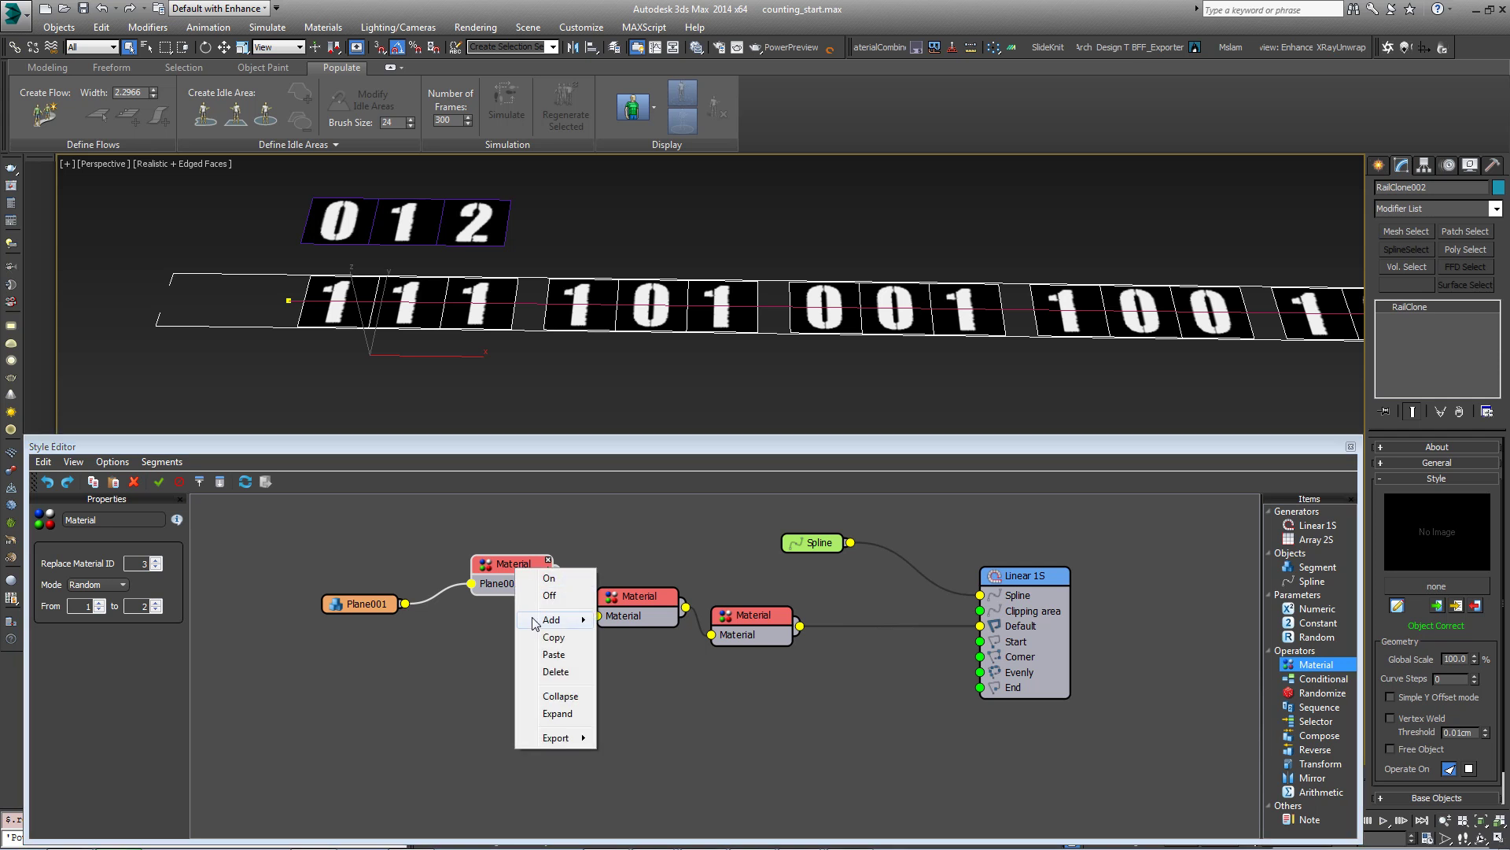
mouse_move(558, 738)
click(629, 757)
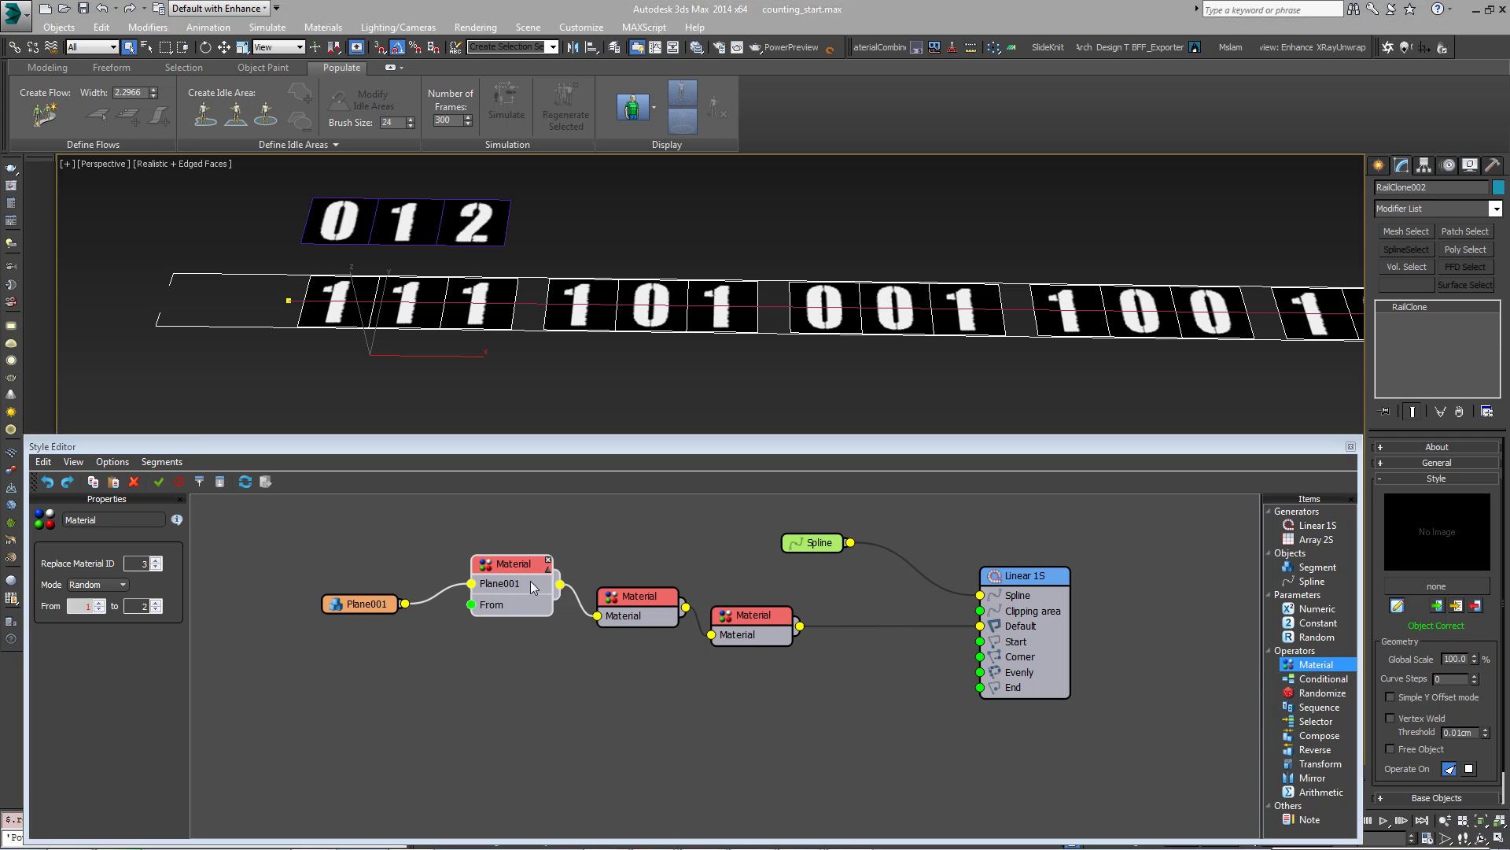
right_click(534, 583)
click(642, 787)
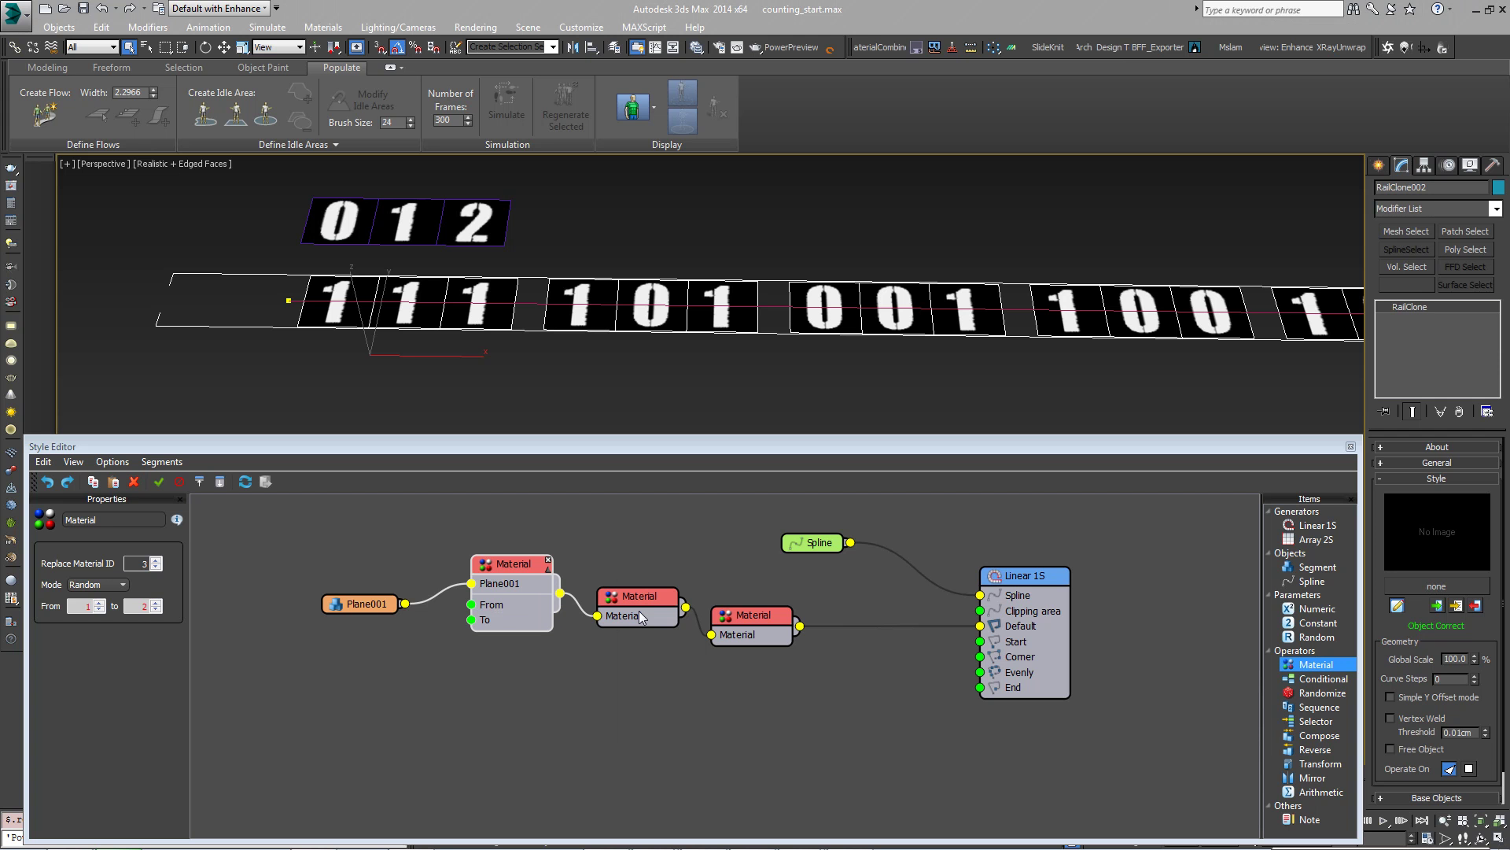
- Export From and To as inputs on the second and third Material operators
right_click(640, 609)
mouse_move(681, 777)
click(756, 796)
right_click(653, 629)
click(751, 837)
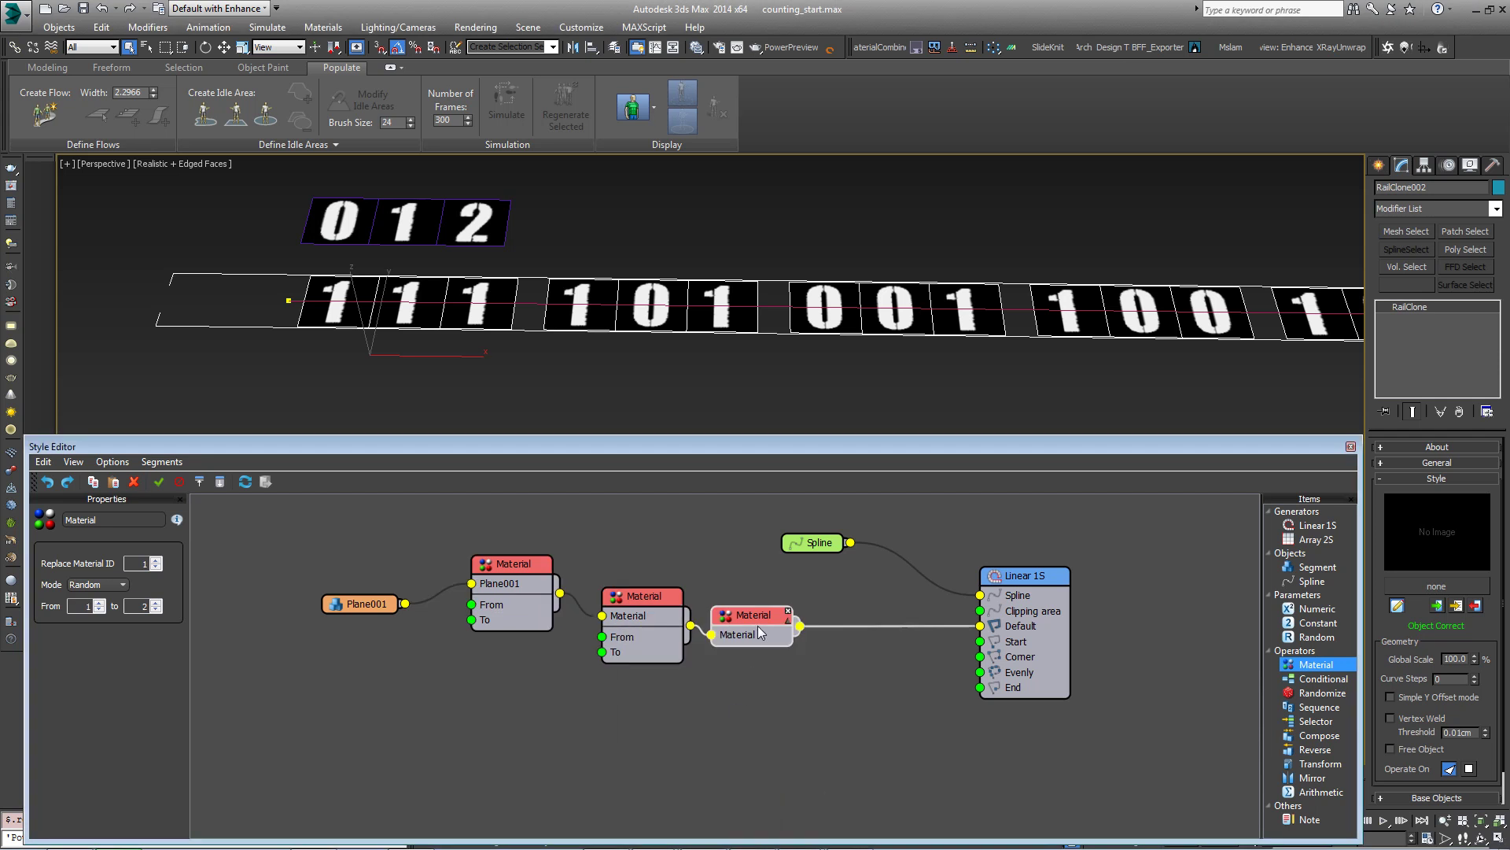
right_click(757, 626)
click(869, 814)
right_click(748, 636)
click(861, 840)
drag(741, 623, 776, 648)
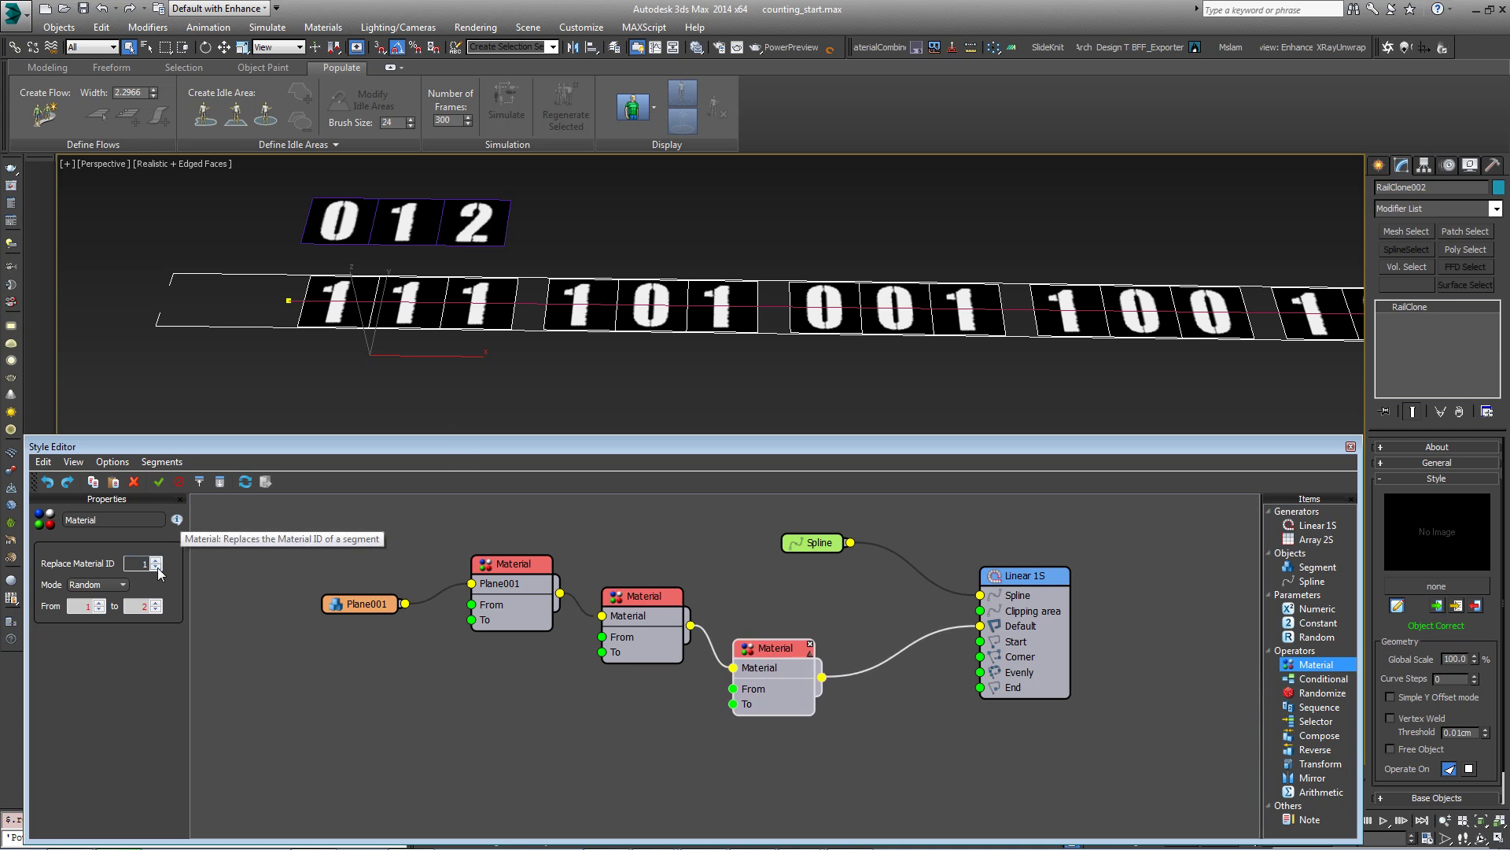
- Name the third, second and first Material operators 100s, 10s and 1s
drag(149, 520, 26, 521)
text(100s)
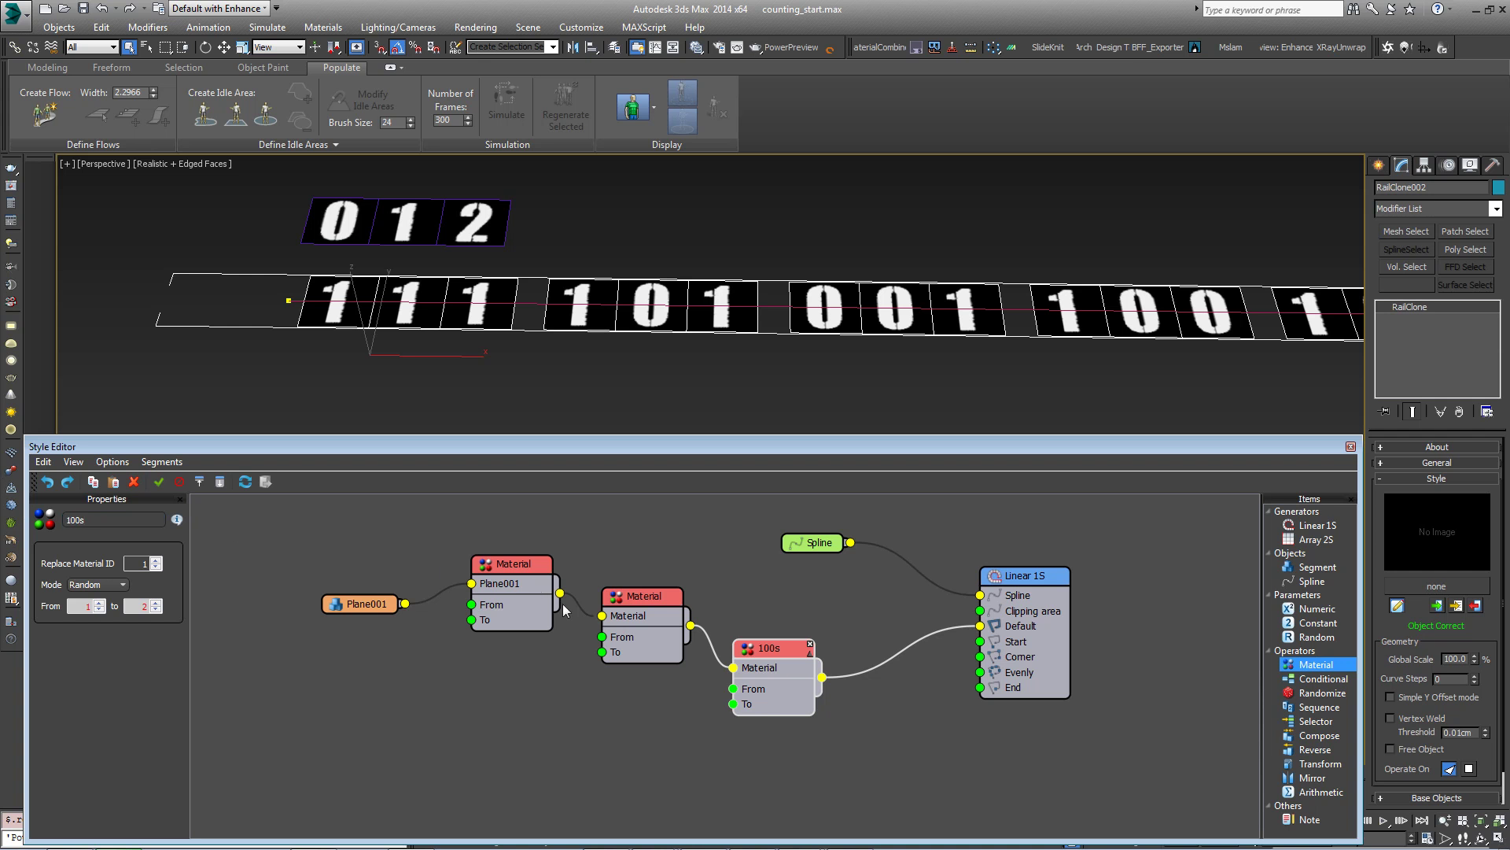
drag(631, 603, 628, 603)
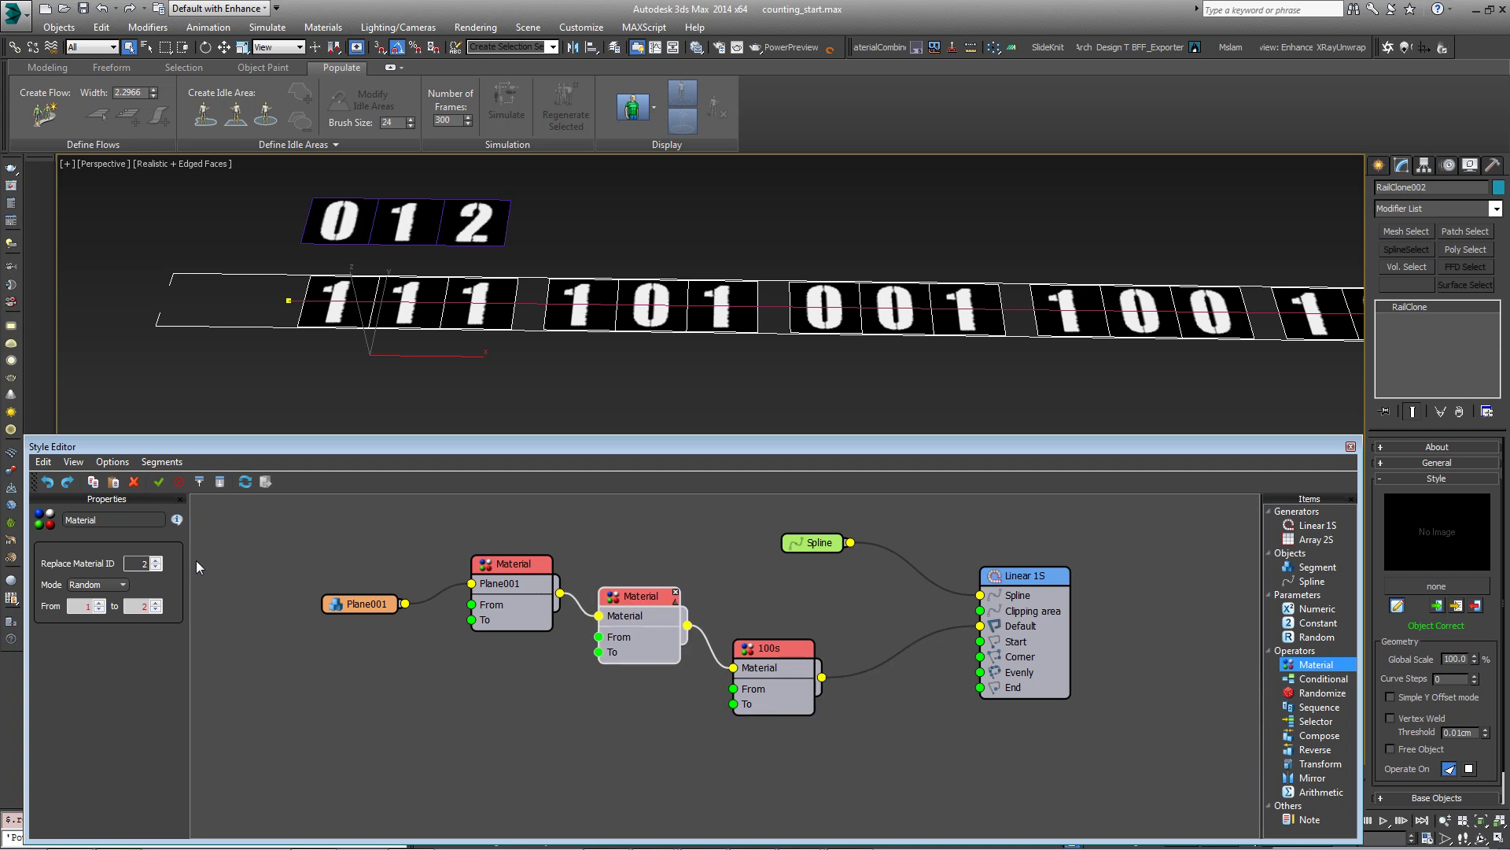
double_click(116, 521)
text(10s)
click(511, 564)
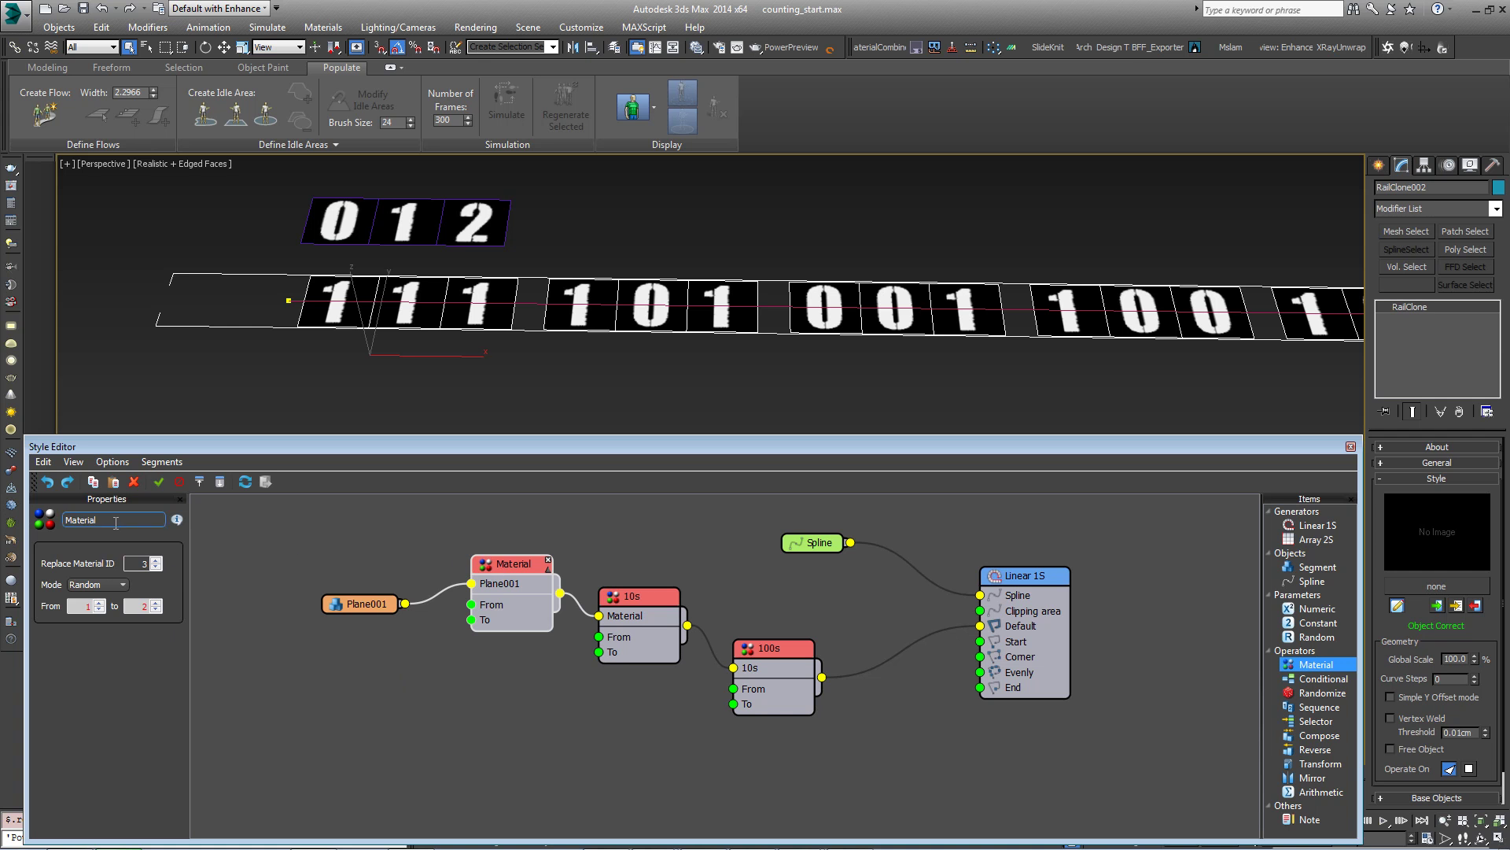
text(1s)
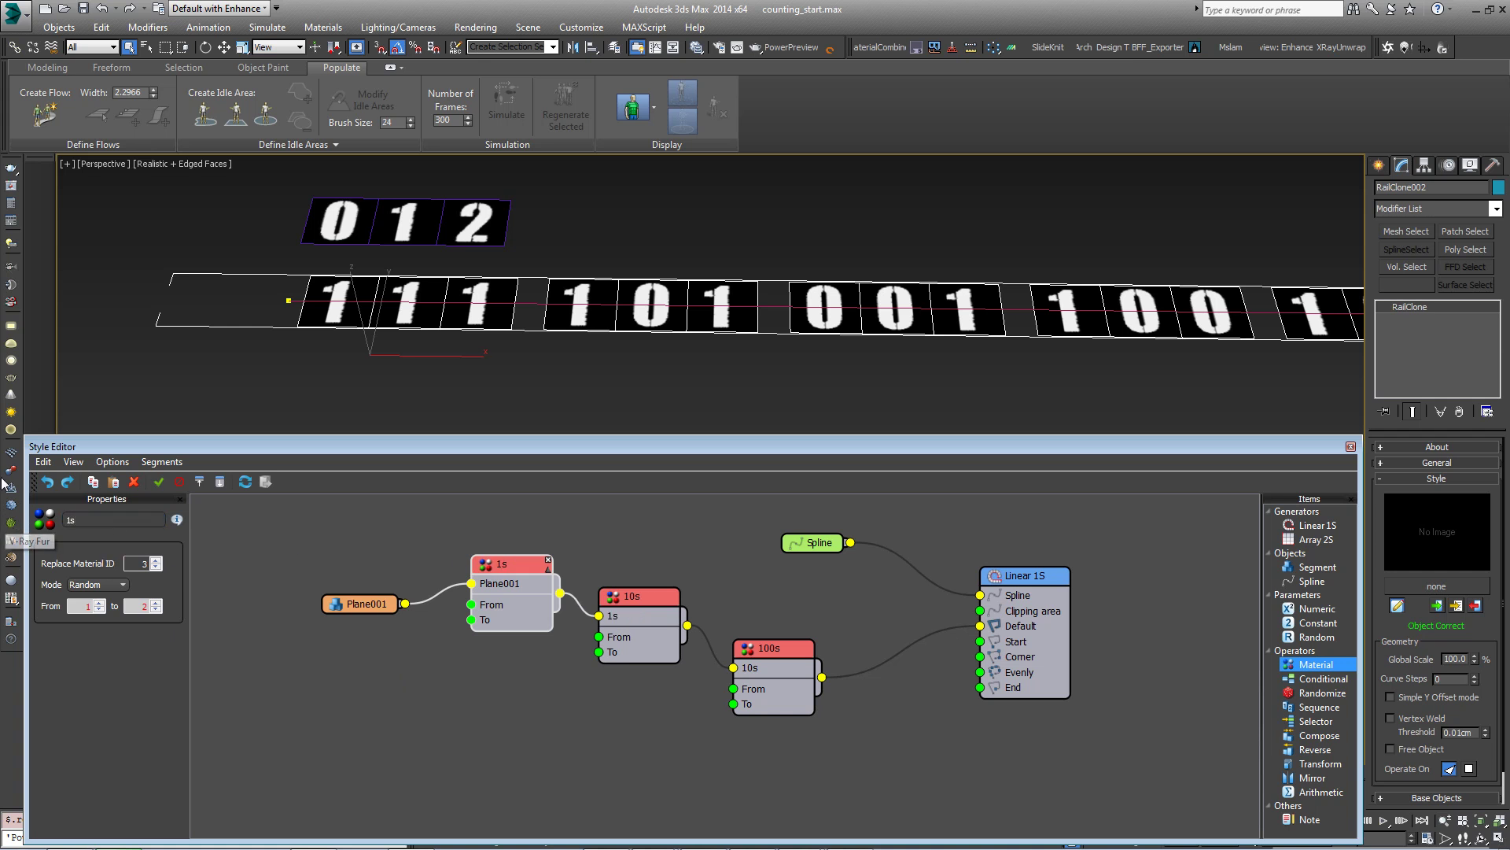
click(503, 691)
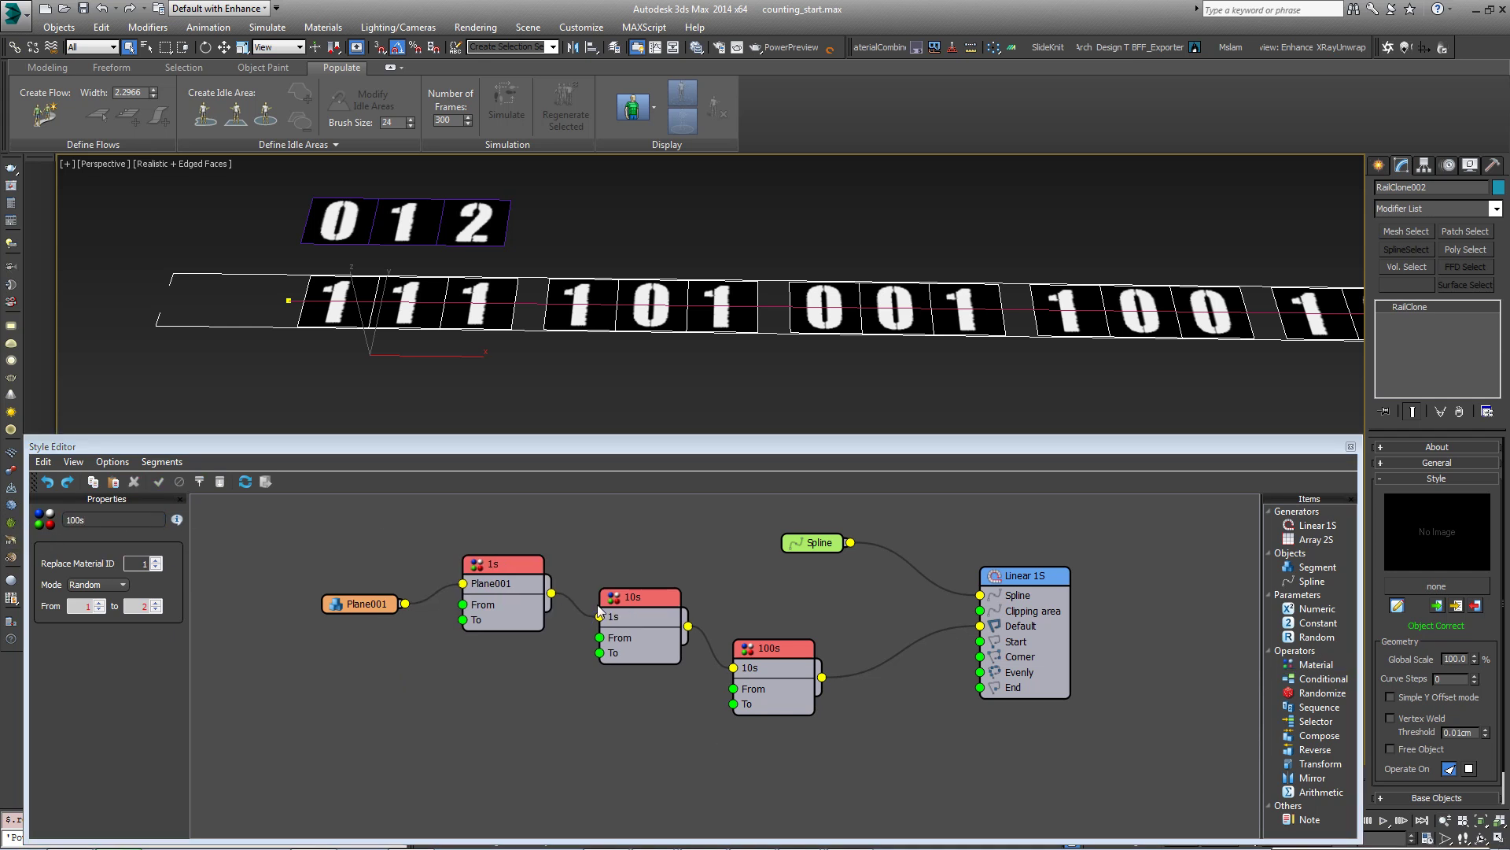
middle_drag(598, 613, 723, 607)
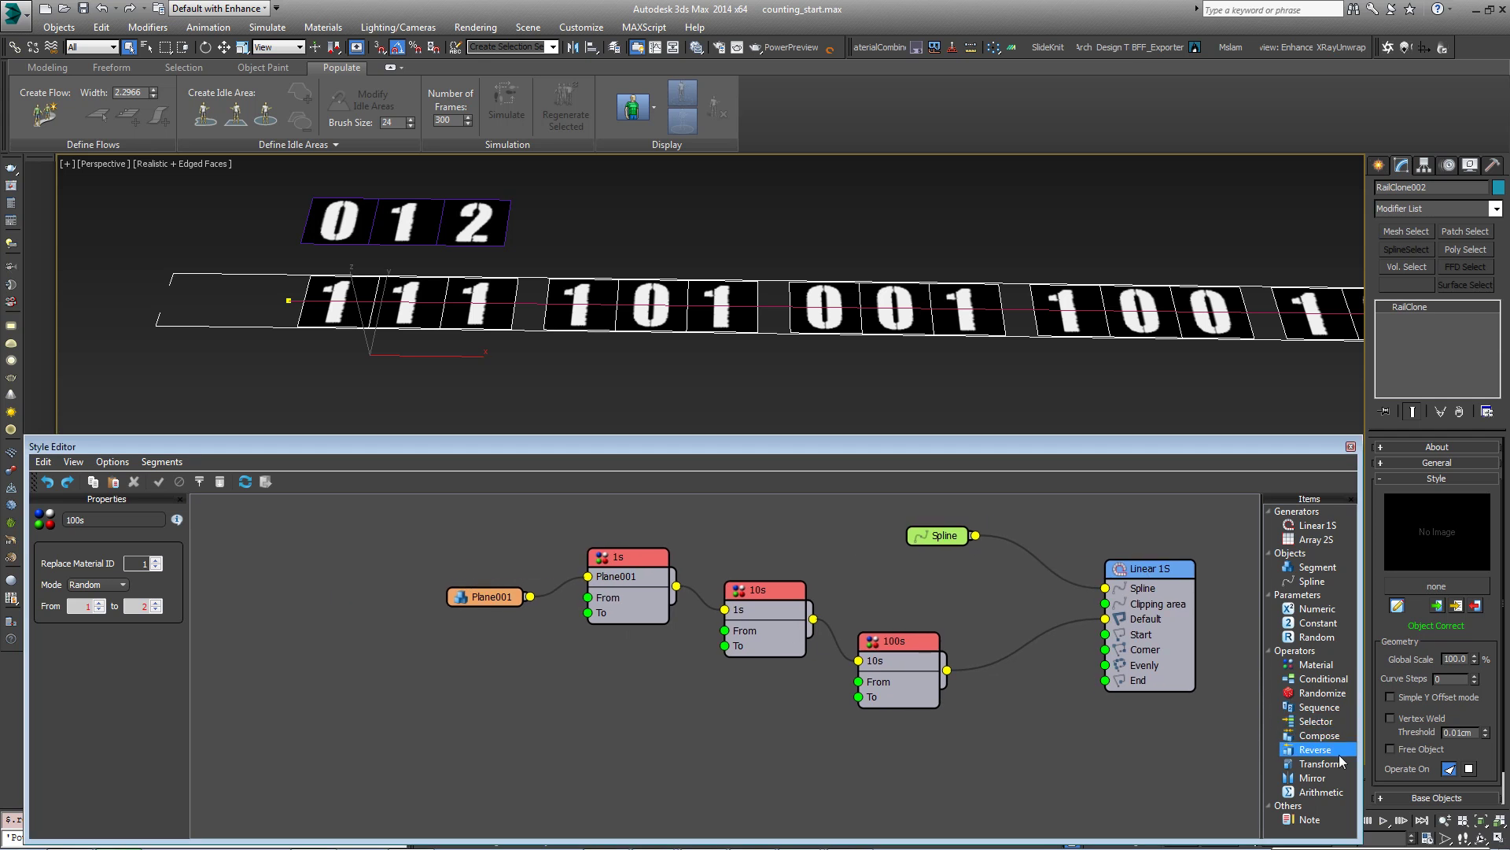
- Add an Arithmetic node set to Expression and insert the SegmentXCounter variable
drag(1322, 791, 470, 654)
click(122, 559)
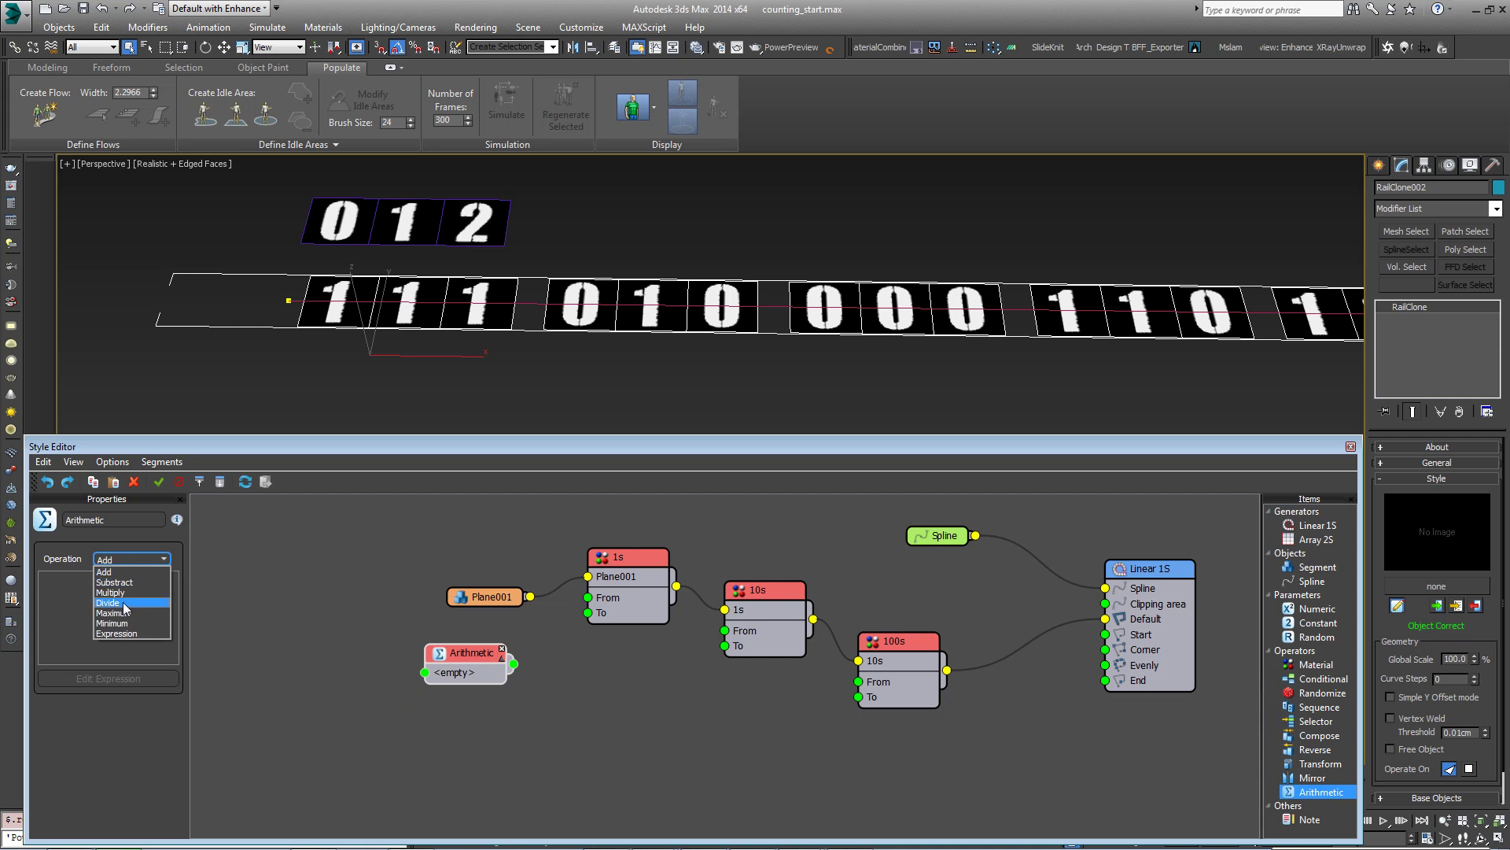
click(128, 634)
click(108, 678)
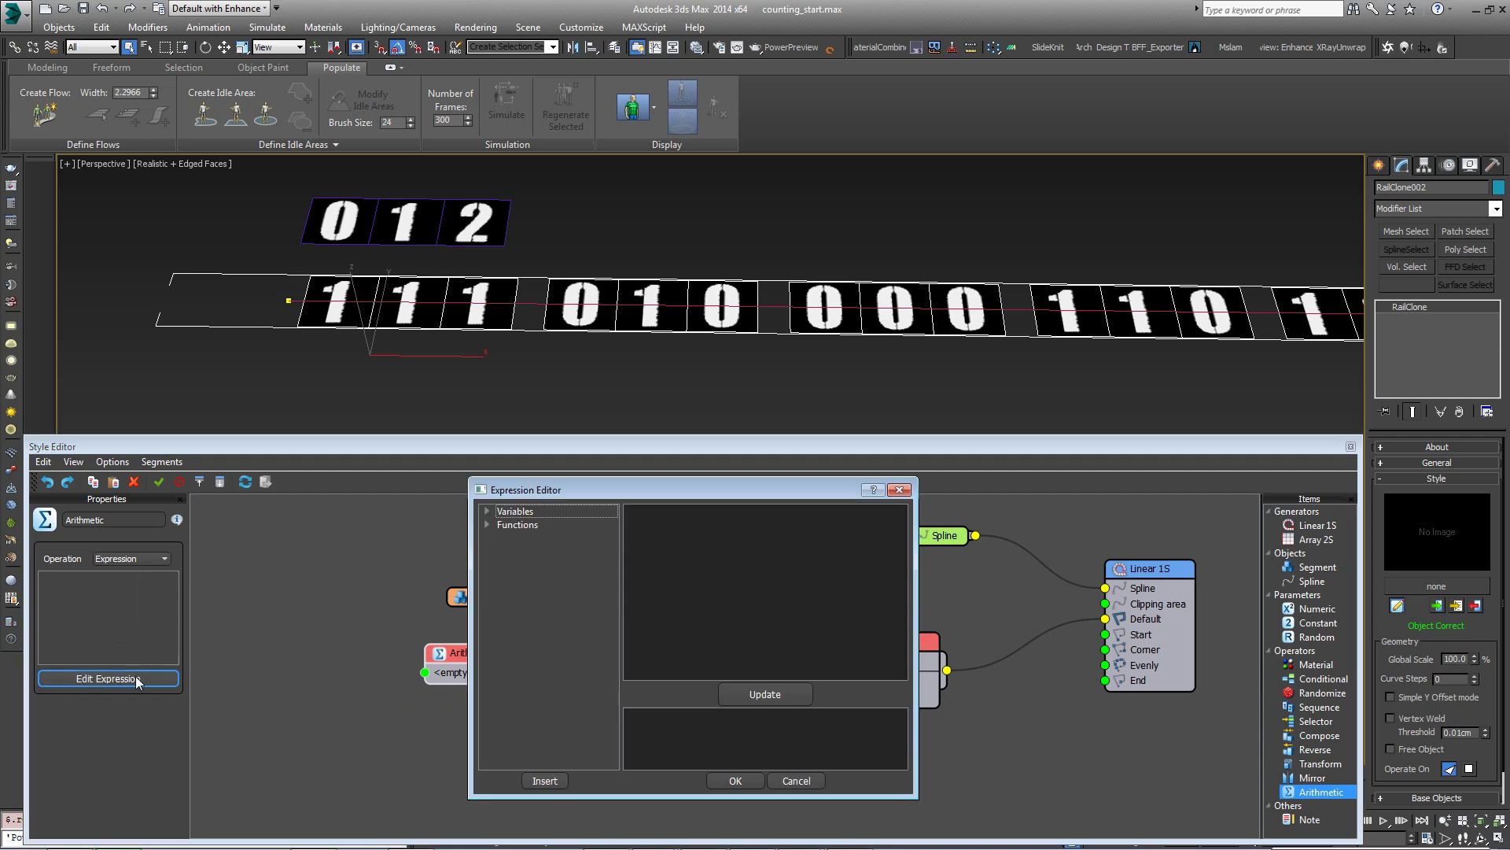
drag(678, 486, 1011, 498)
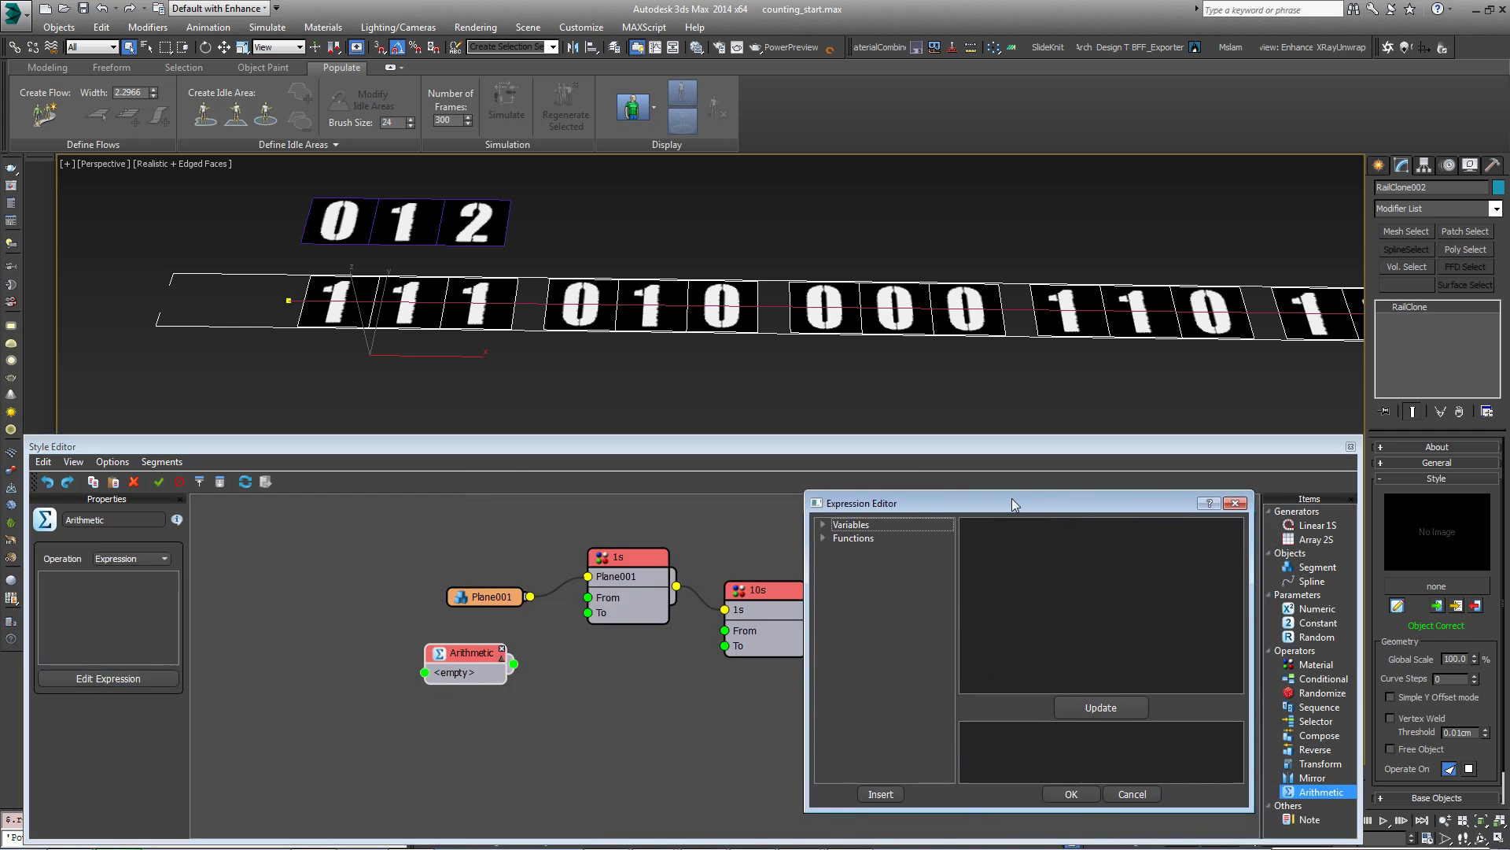
click(908, 528)
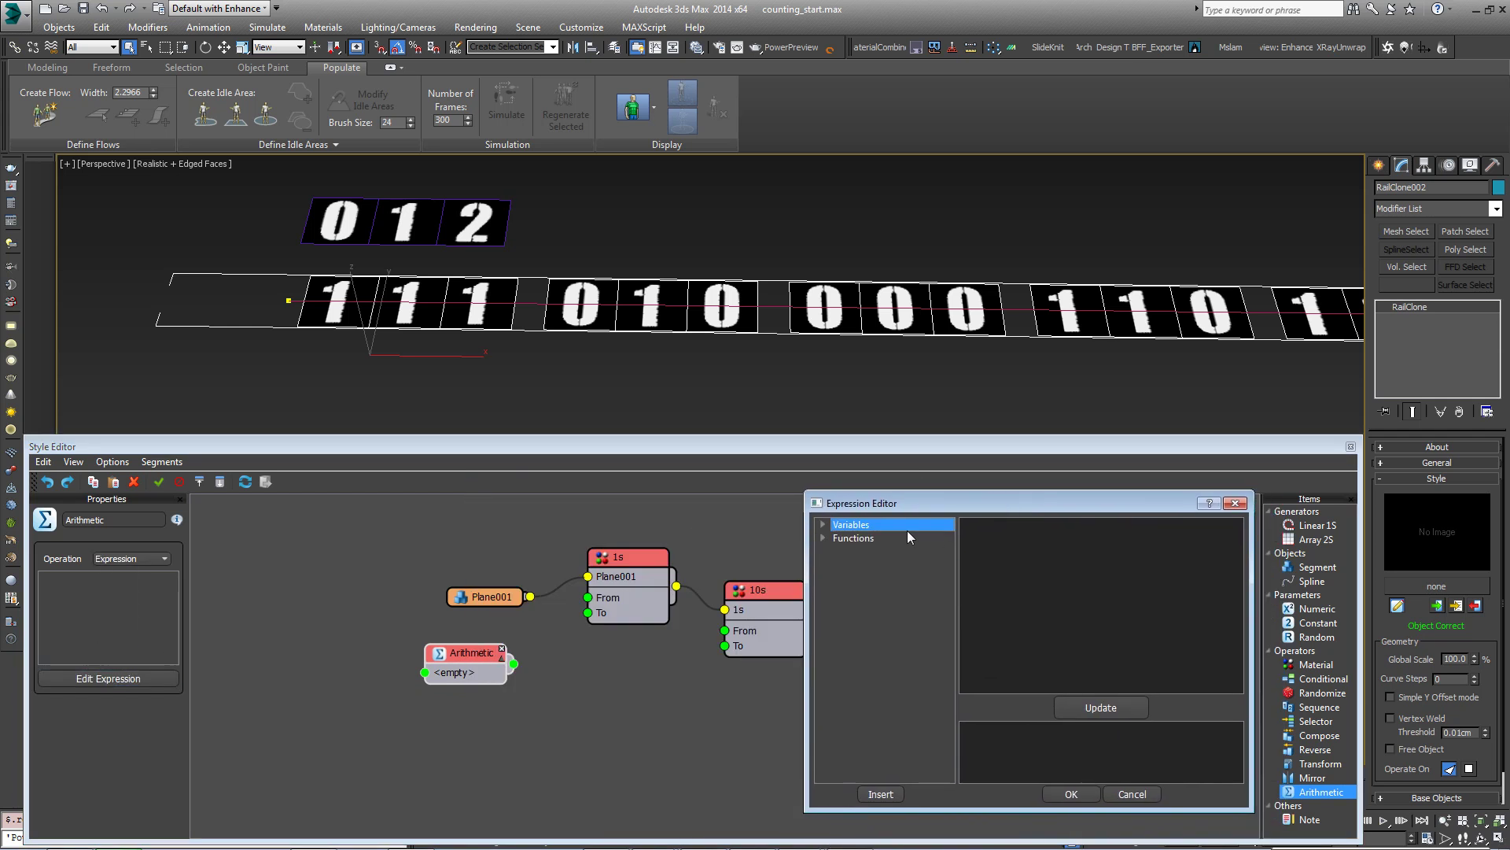
click(823, 526)
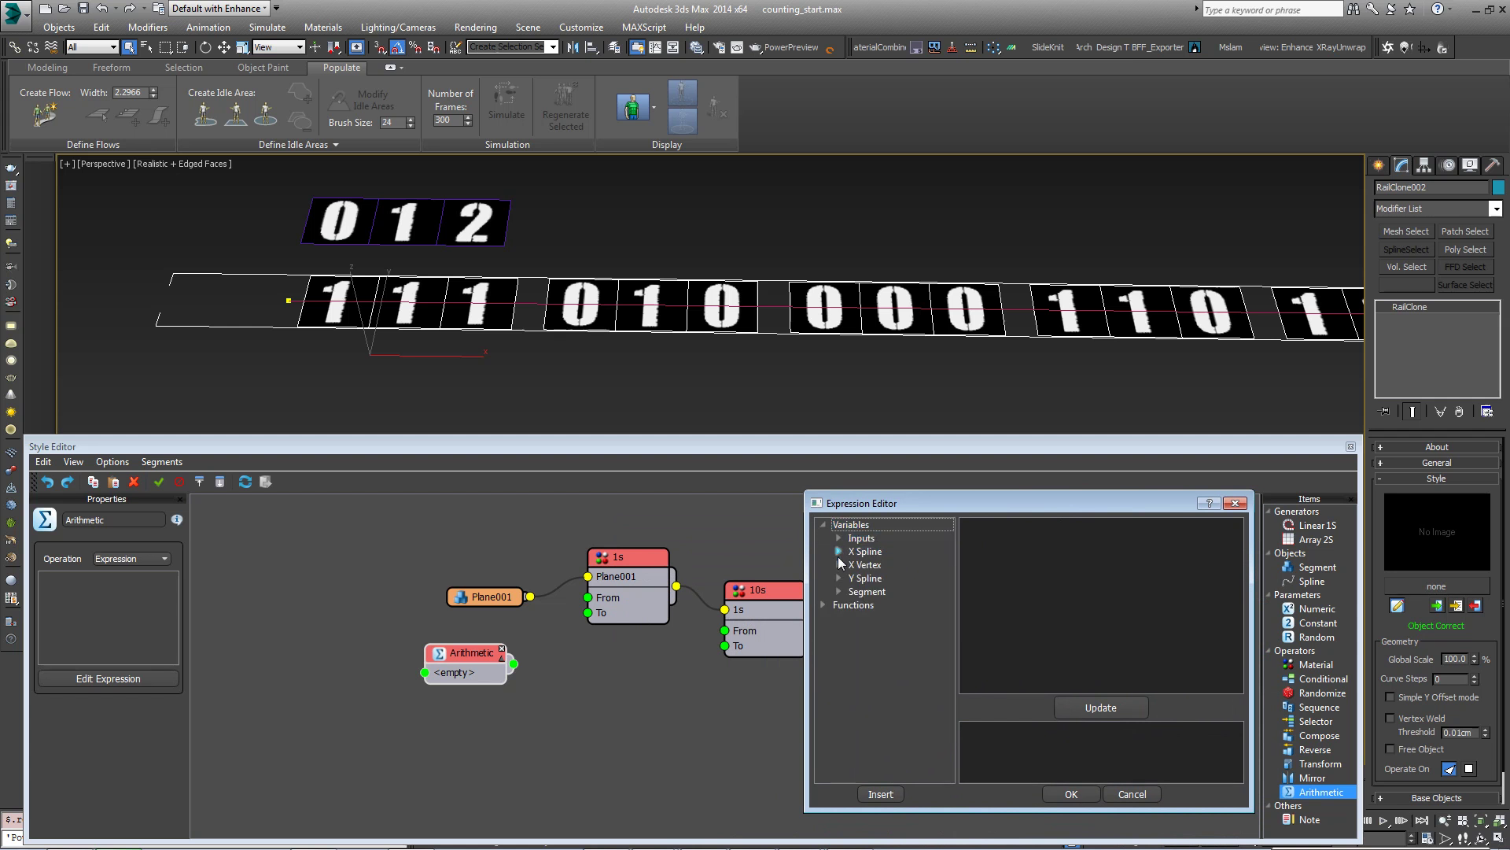
click(839, 591)
click(887, 606)
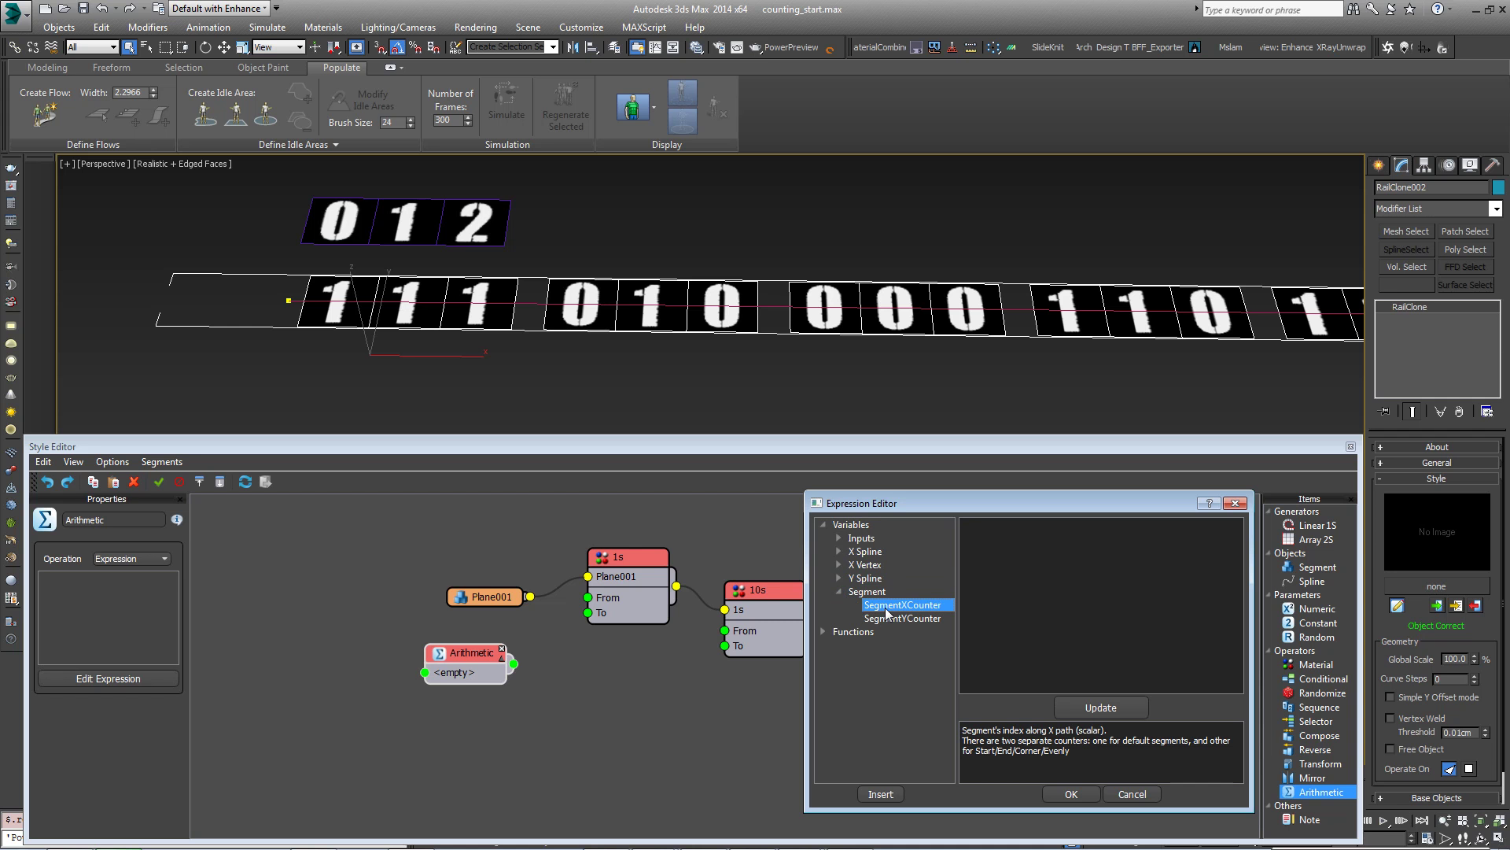
double_click(887, 606)
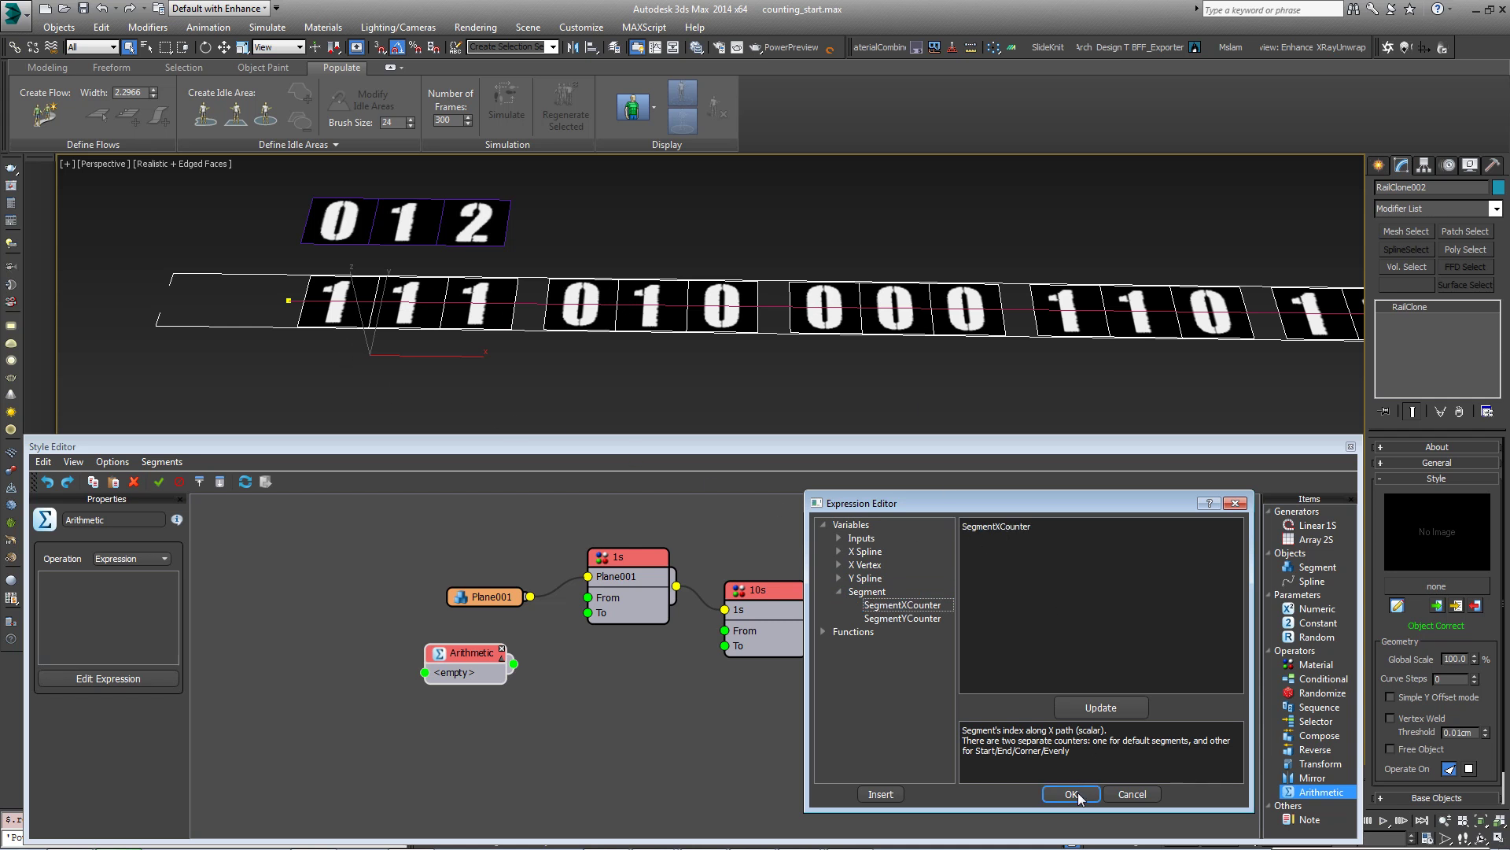
- Wire the Arithmetic output to the 1s From and To inputs and update the strip
drag(513, 665, 588, 597)
drag(514, 664, 587, 612)
click(1101, 707)
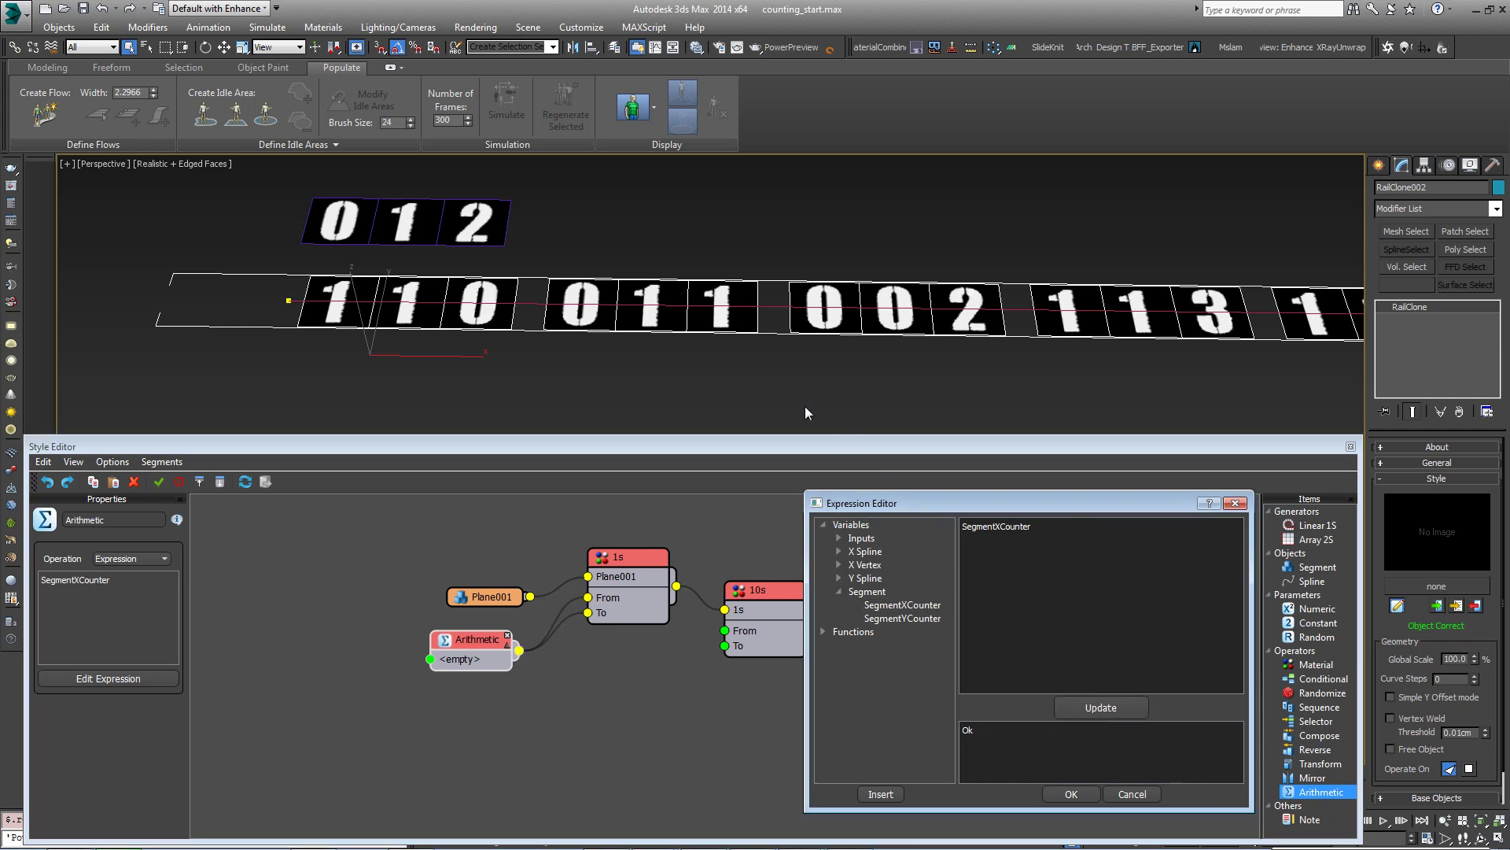
middle_drag(718, 332, 204, 356)
middle_drag(921, 350, 566, 351)
scroll(925, 348, down, 3)
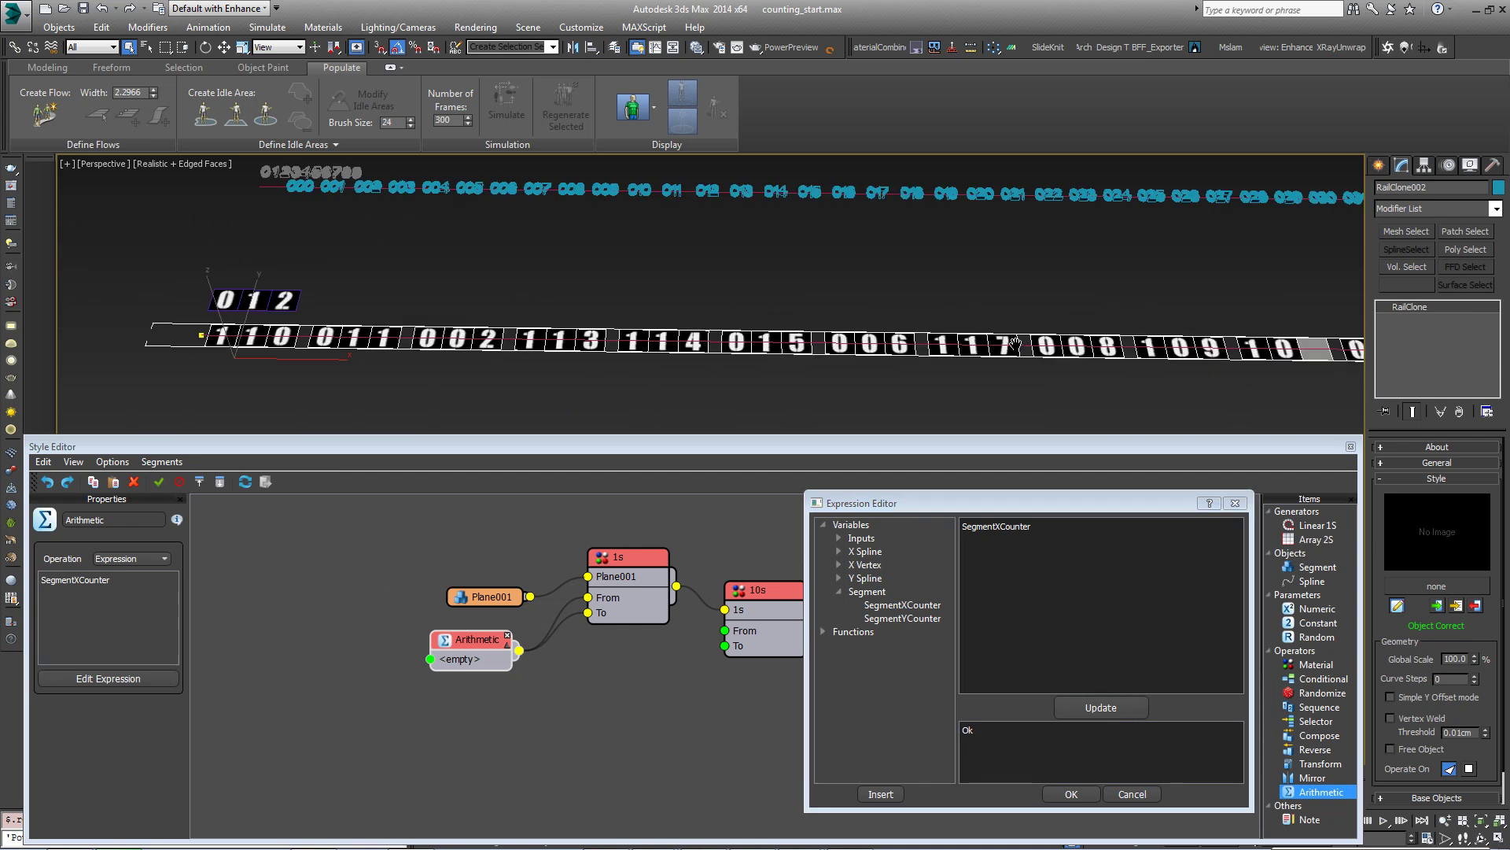
middle_drag(925, 348, 694, 355)
scroll(693, 355, up, 2)
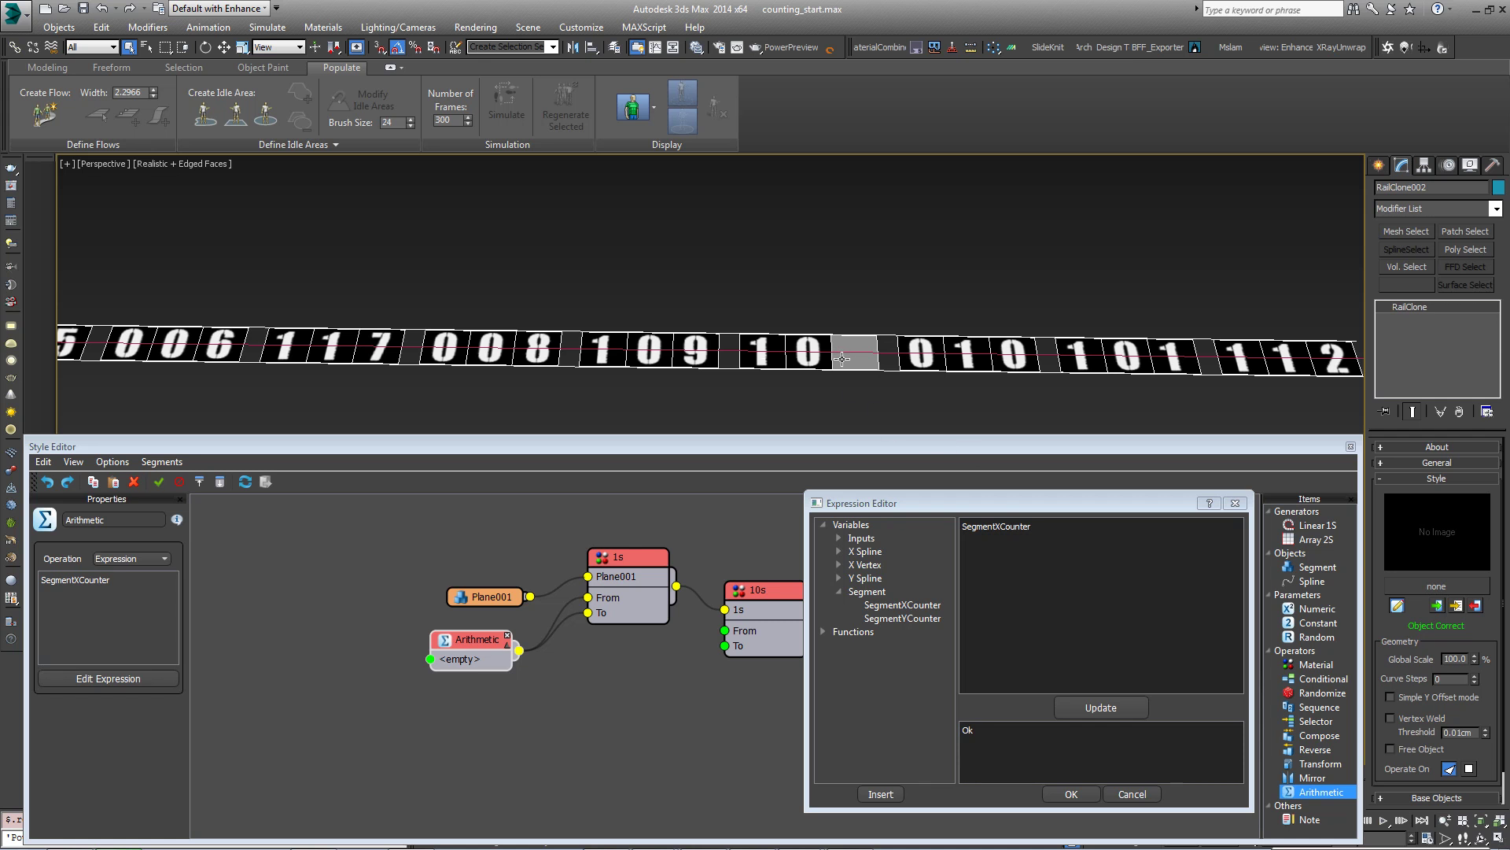
middle_drag(851, 356, 880, 328)
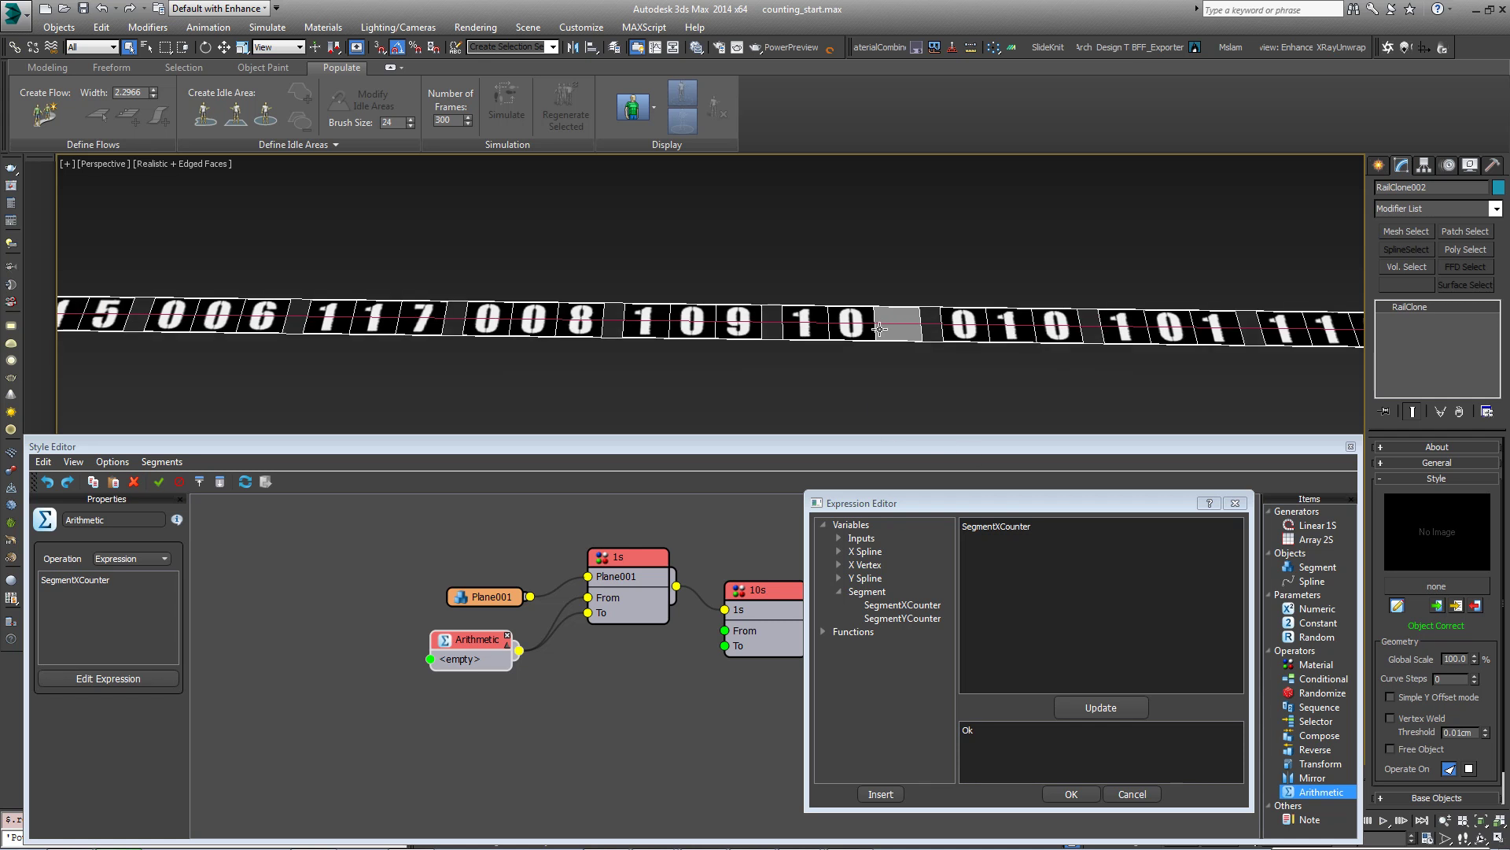
click(1076, 535)
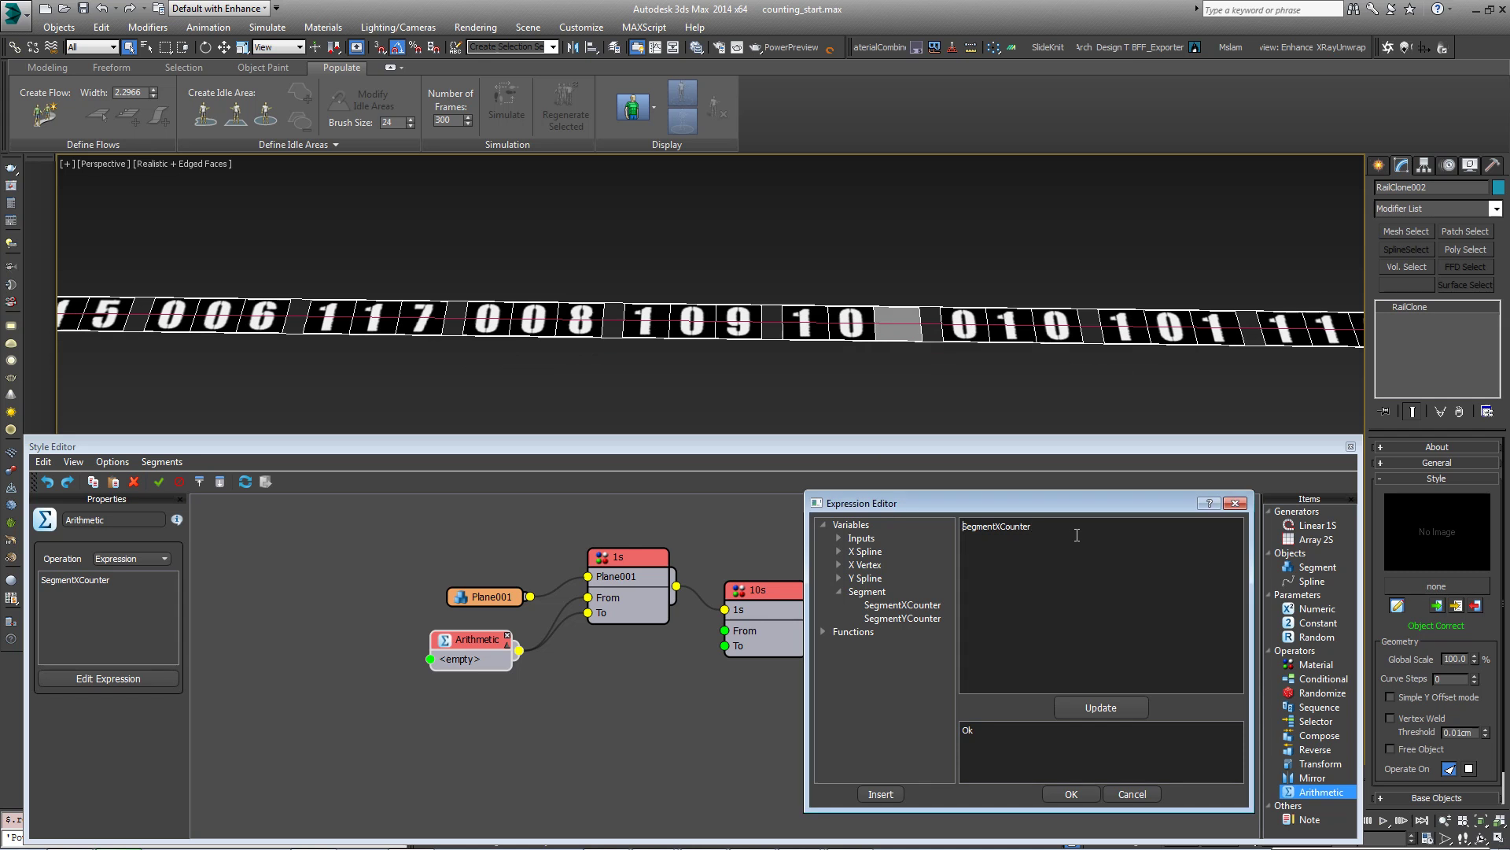
- Change the expression to mod(SegmentXCounter,10)+1 so the ones digits cycle in order
text(mod()
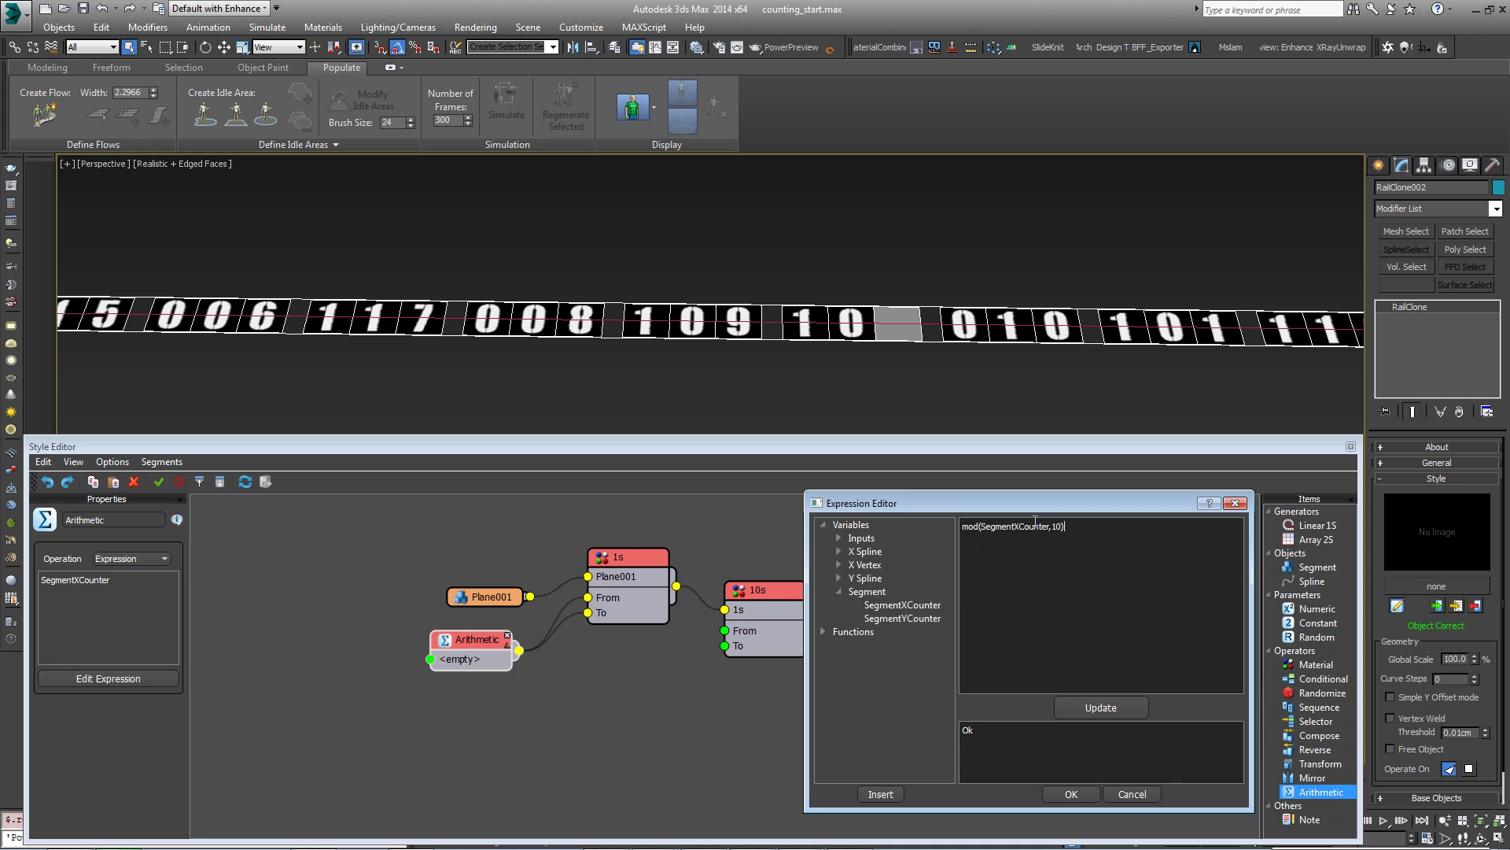
click(1101, 707)
middle_drag(720, 362, 839, 330)
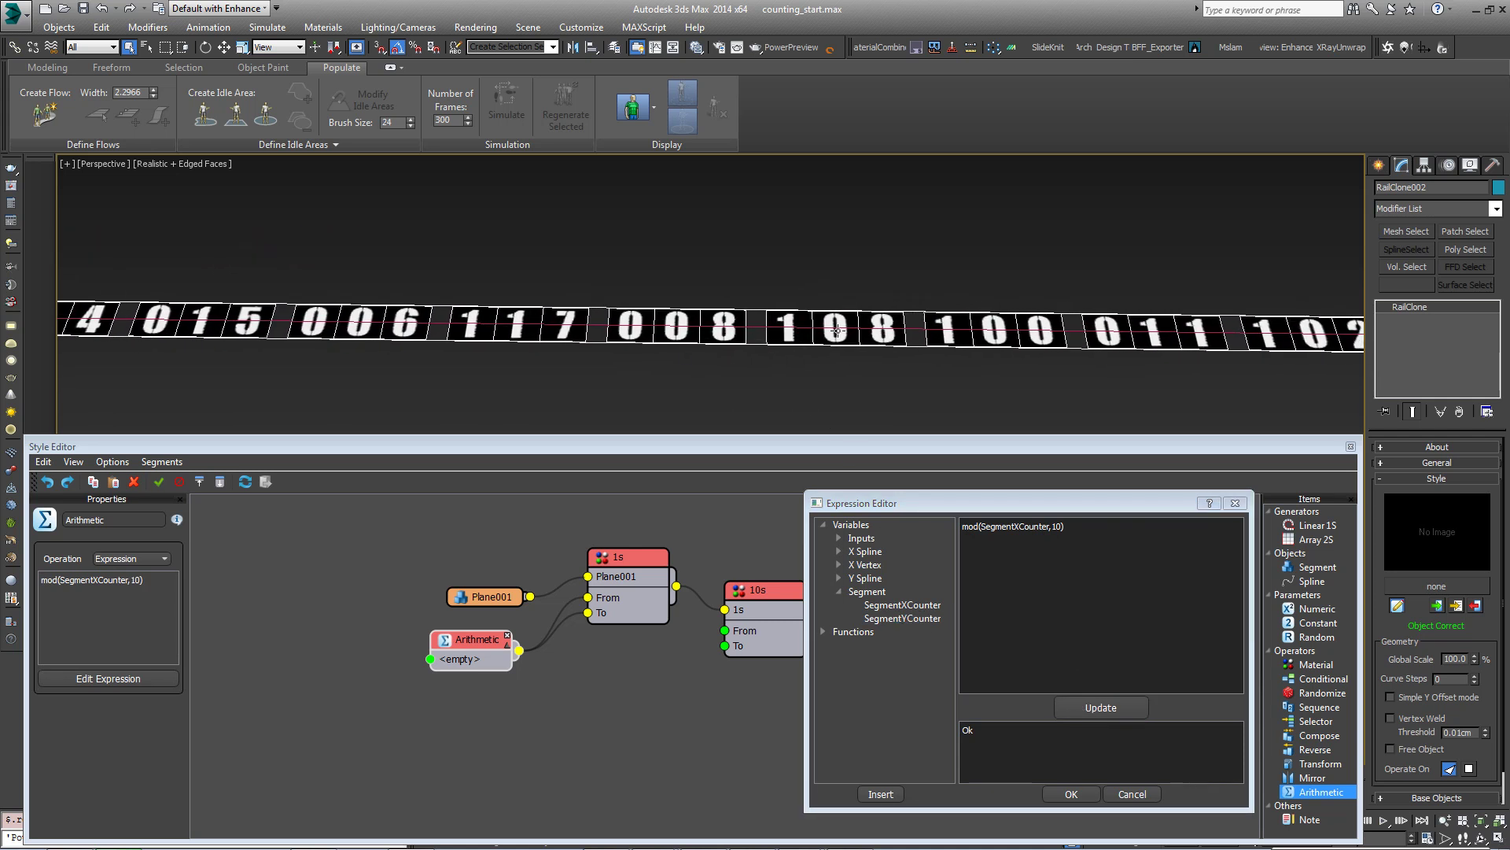
click(1071, 529)
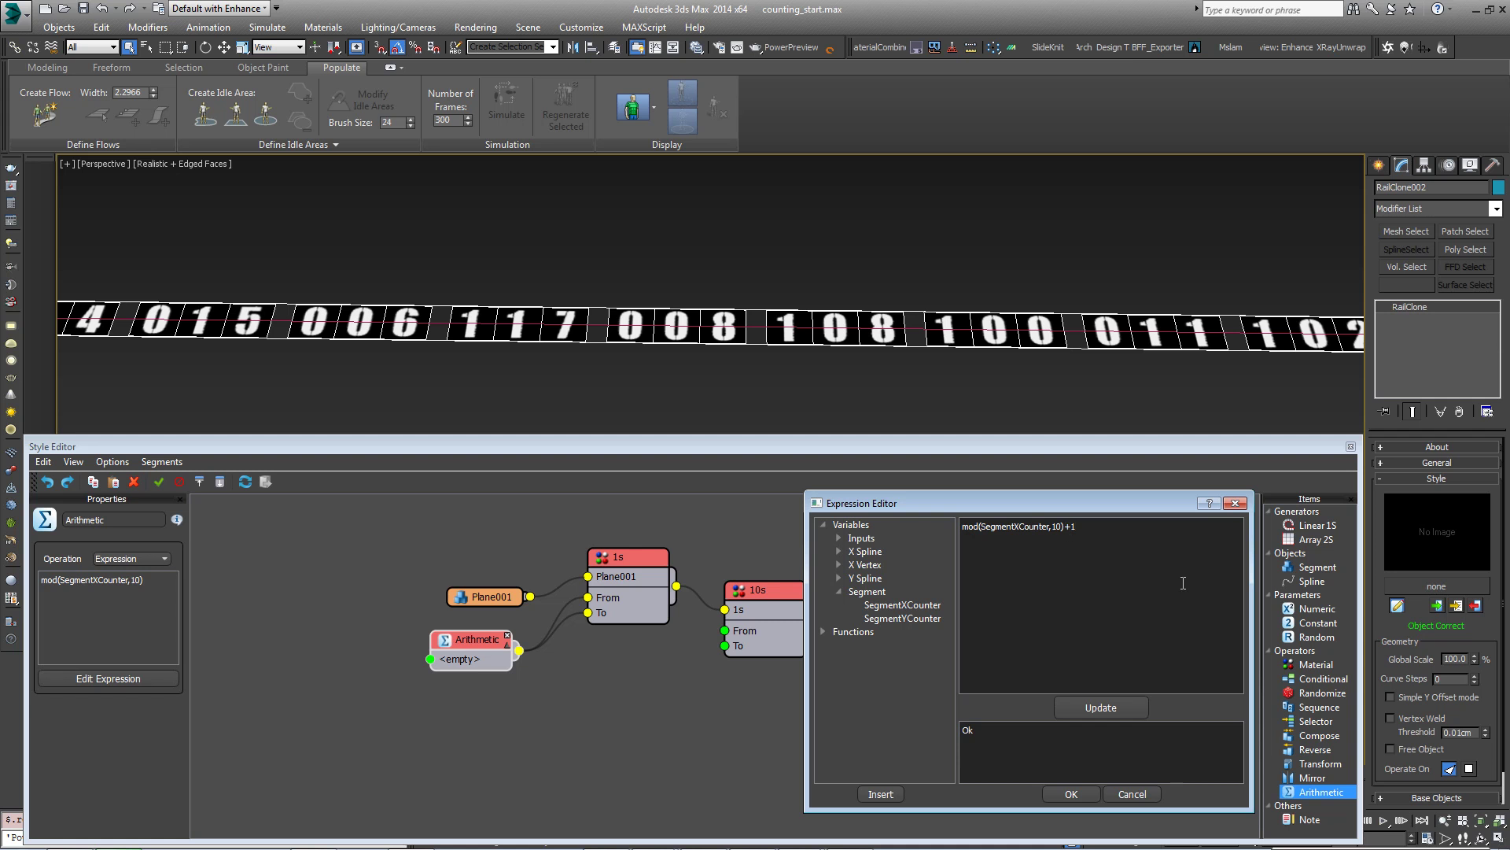
click(1100, 708)
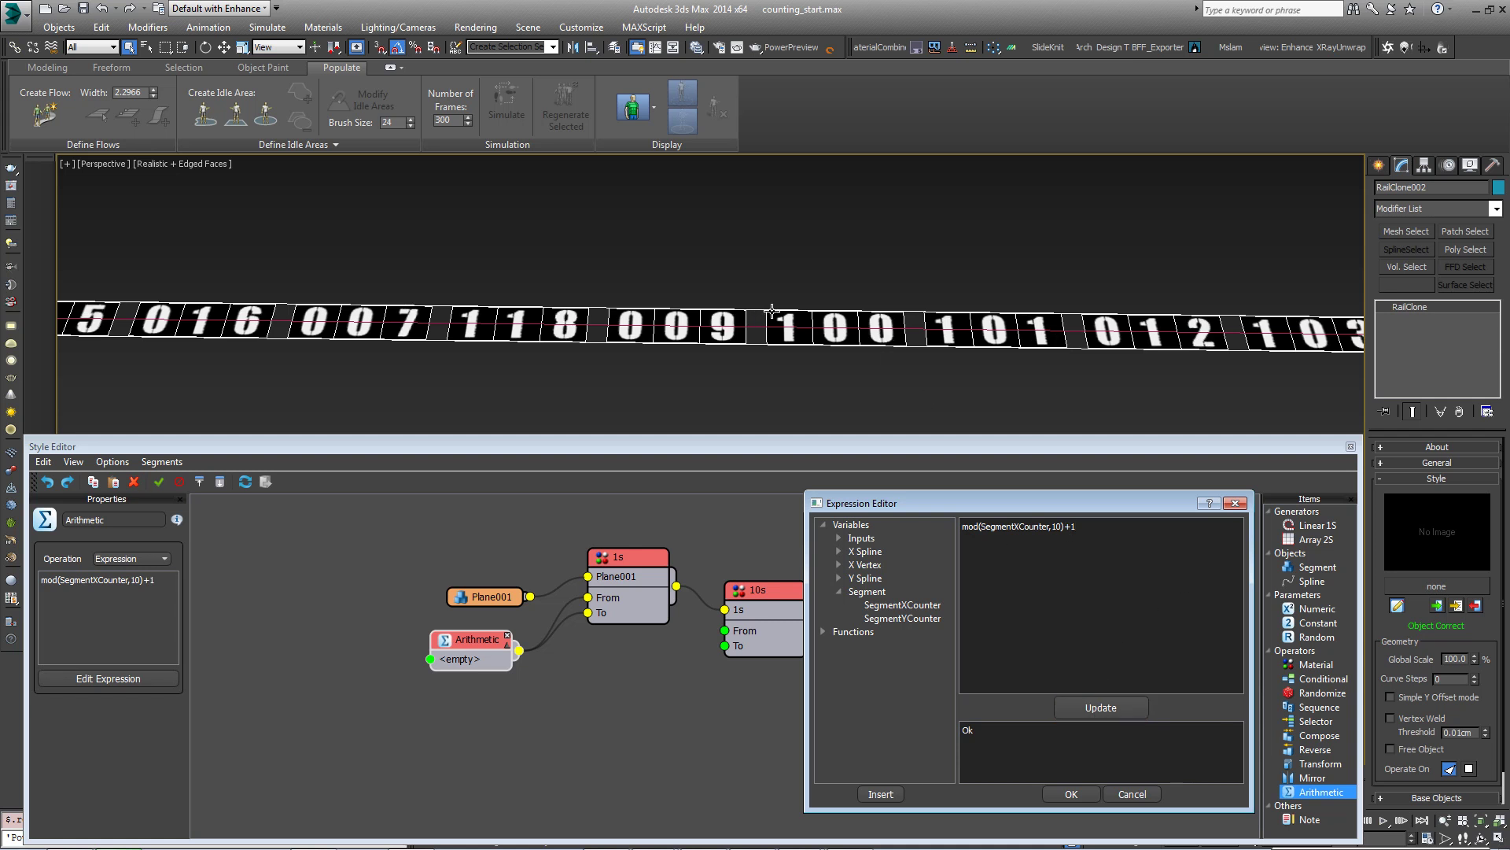
middle_drag(1091, 339, 1045, 341)
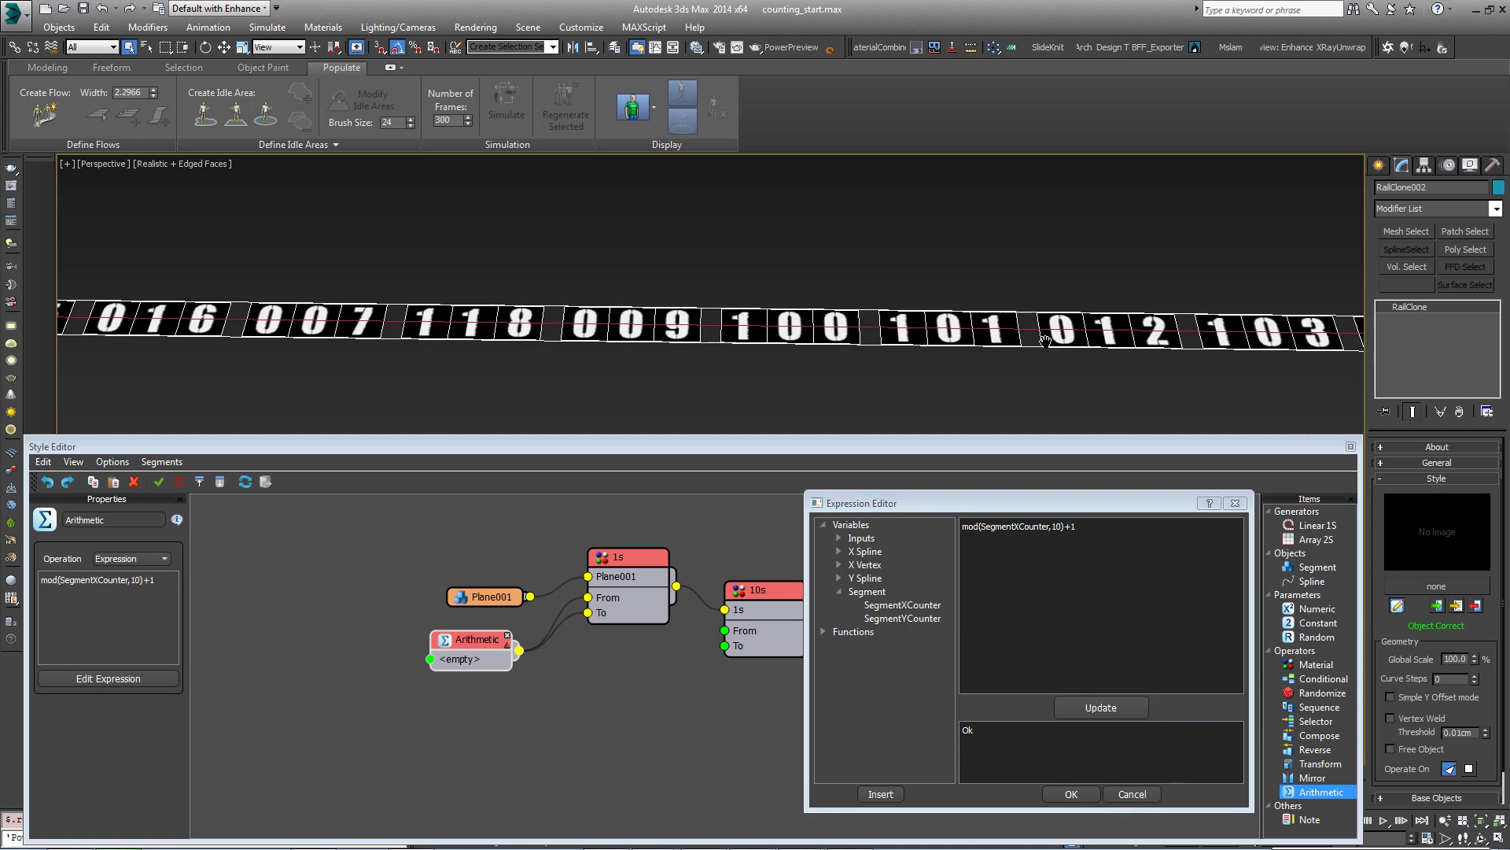
scroll(870, 343, down, 4)
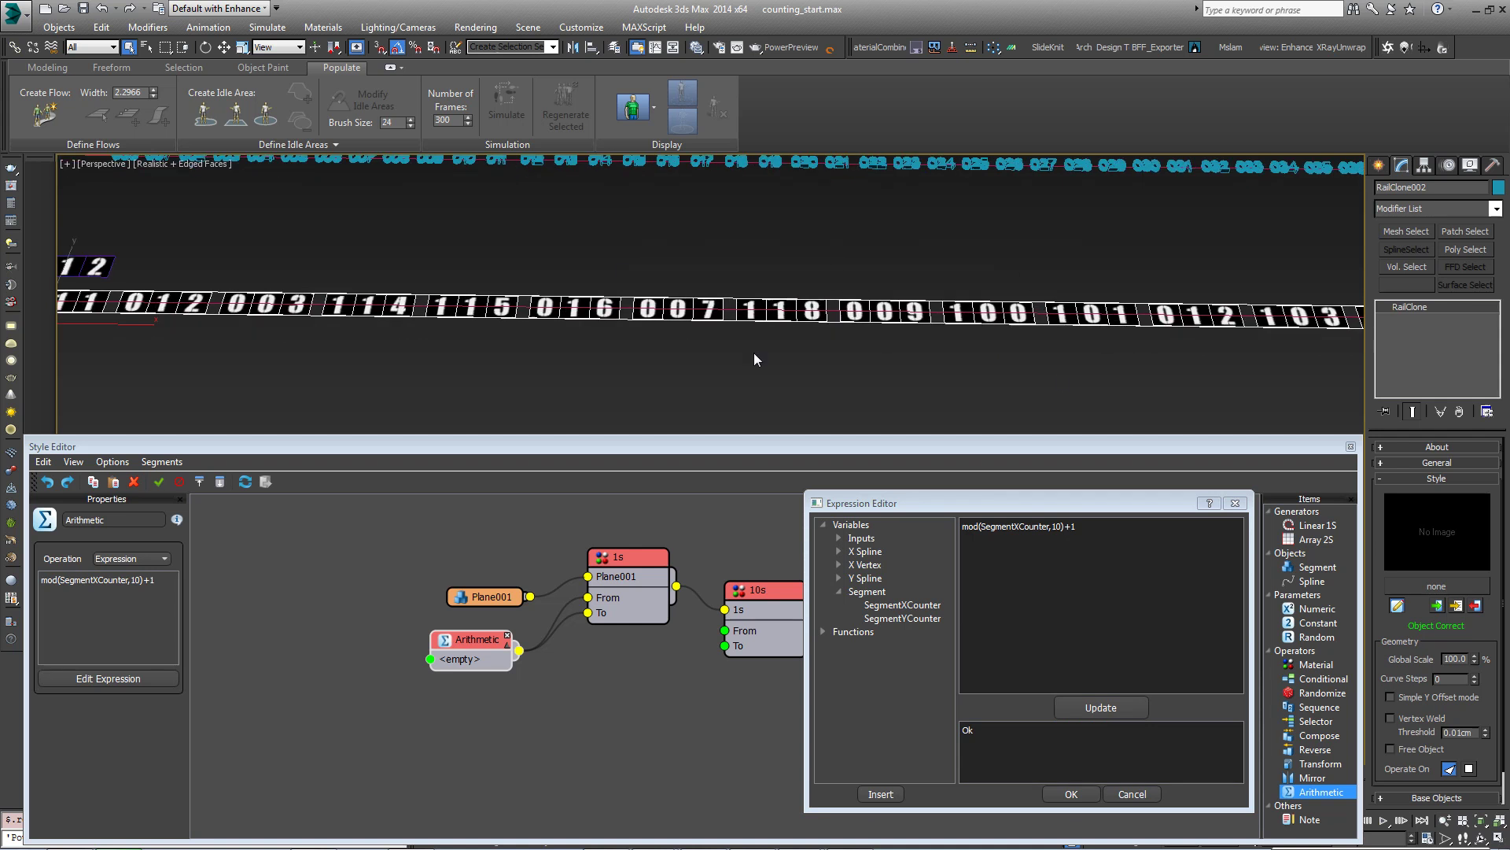
middle_drag(1100, 343, 812, 348)
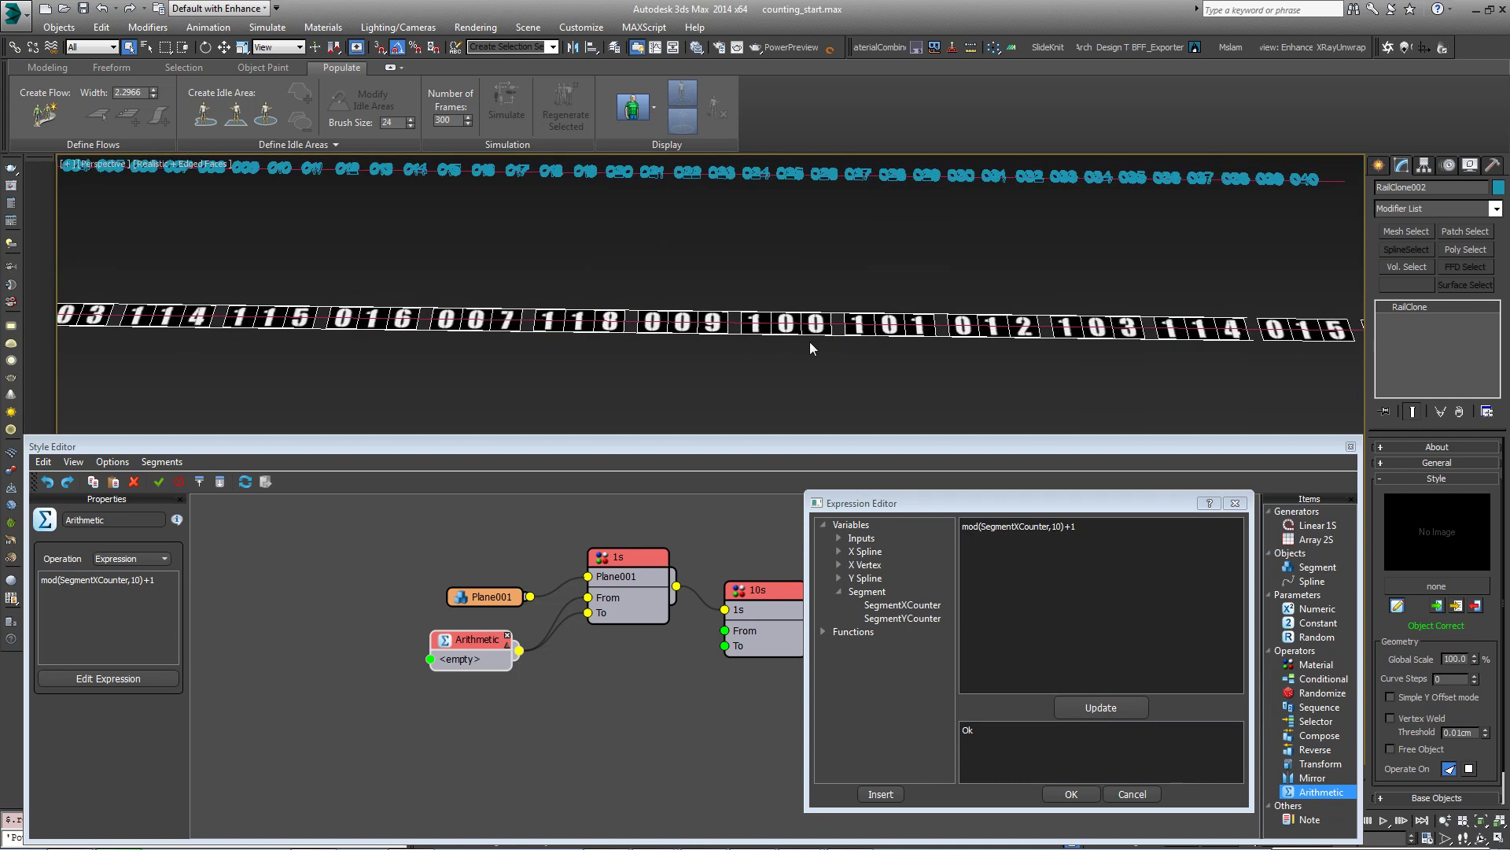
- Duplicate the ones-digit Arithmetic node and wire the copy to the 10s From and To inputs
click(1084, 793)
click(472, 644)
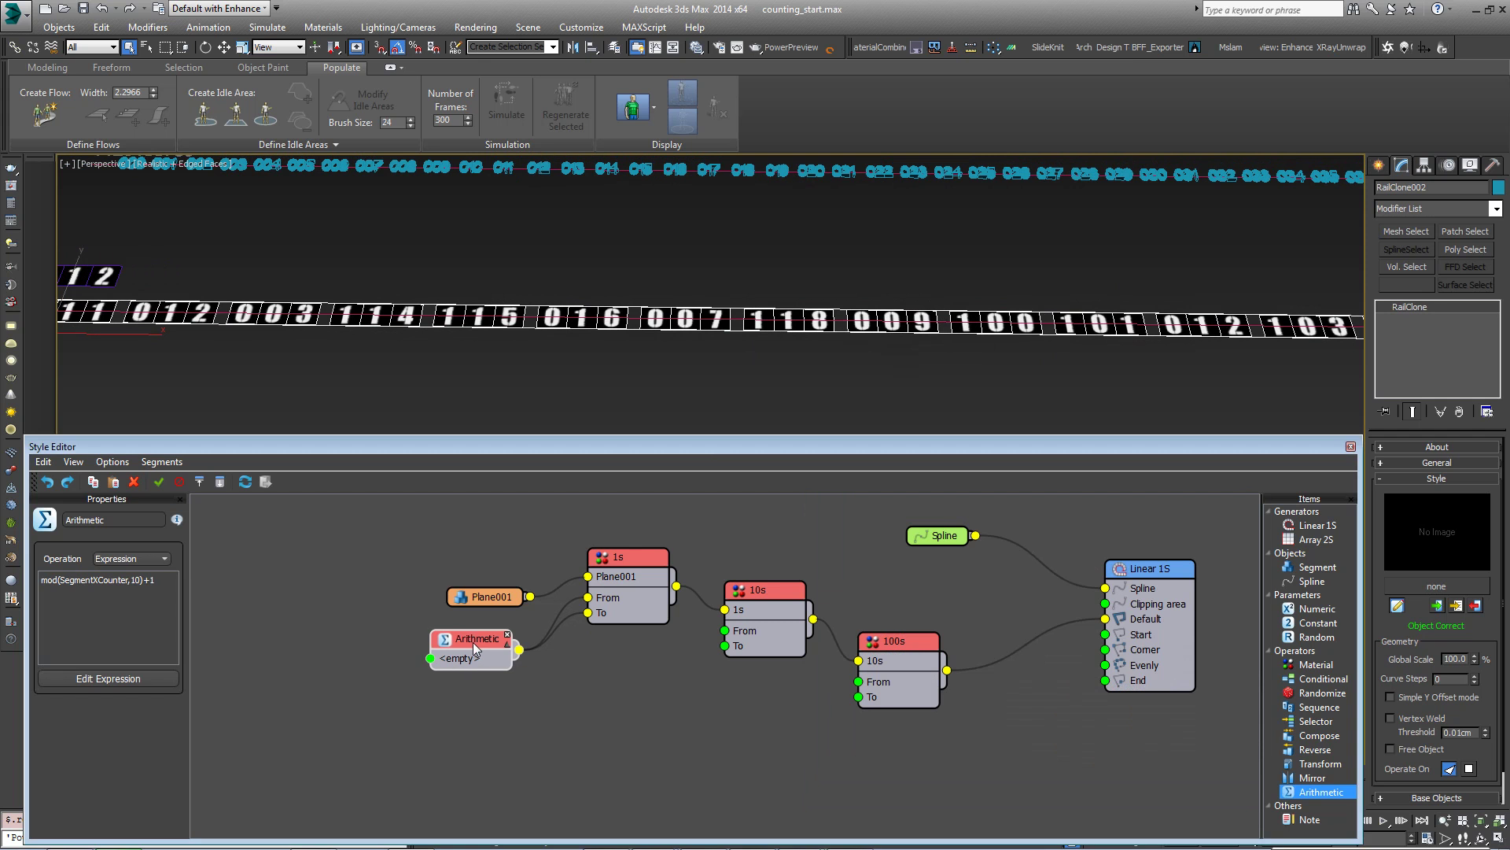
key(ctrl+c)
key(ctrl+v)
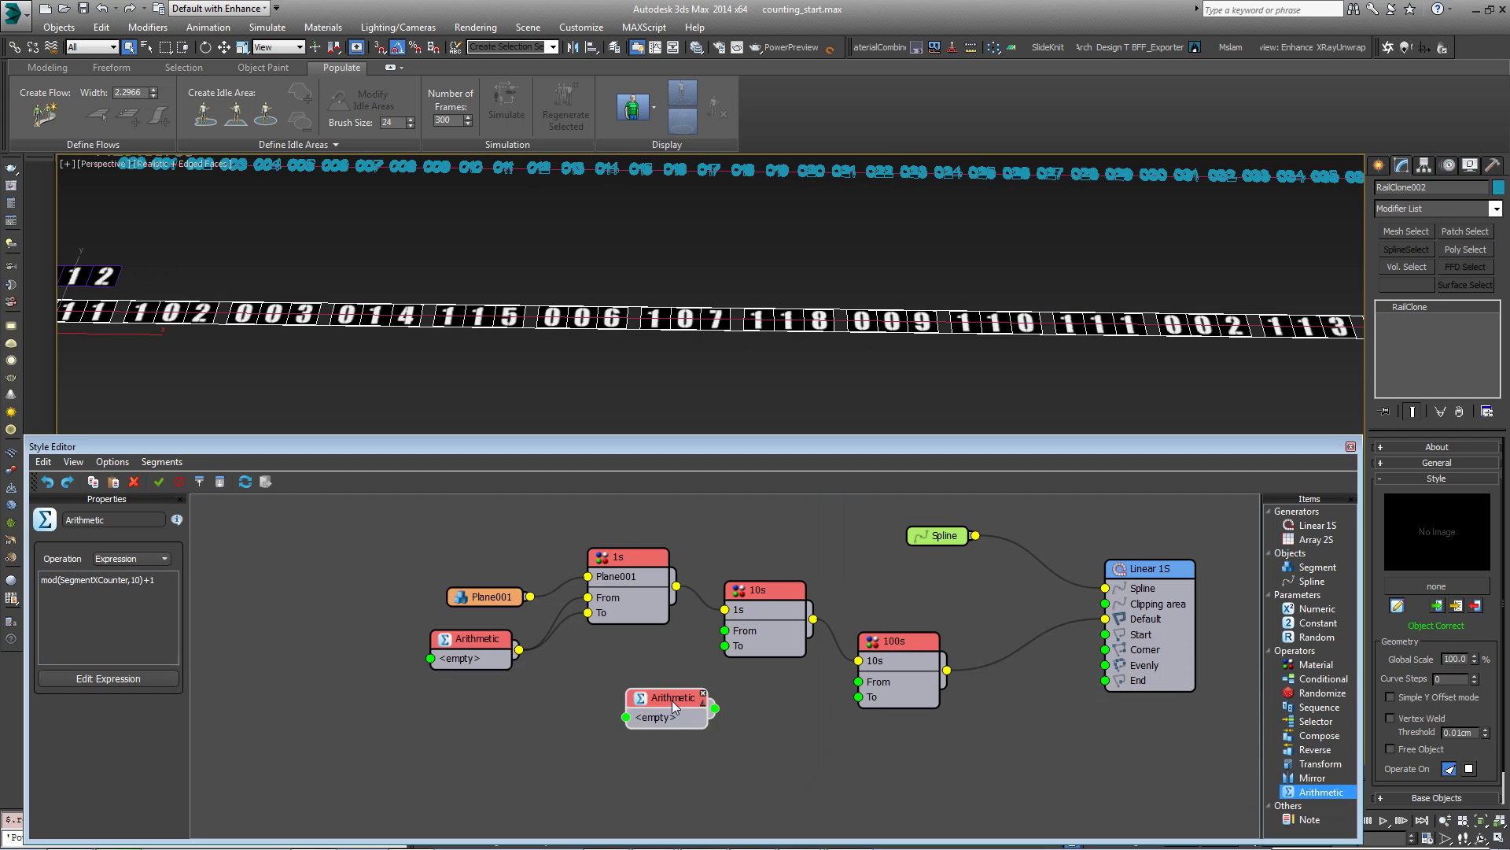
mouse_move(672, 700)
mouse_down()
mouse_move(602, 703)
mouse_move(724, 630)
mouse_up()
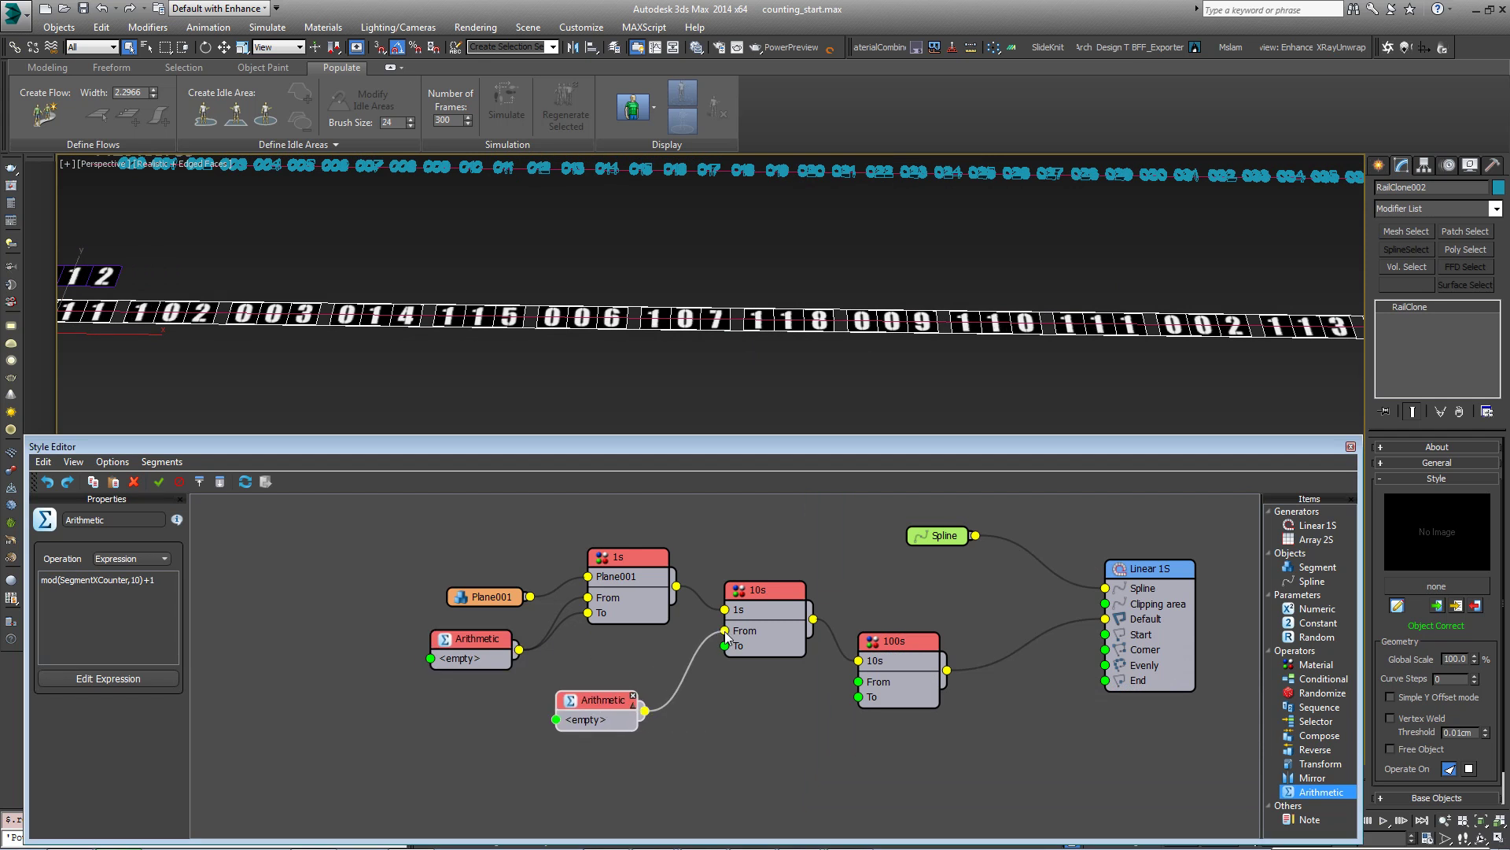
drag(645, 710, 725, 646)
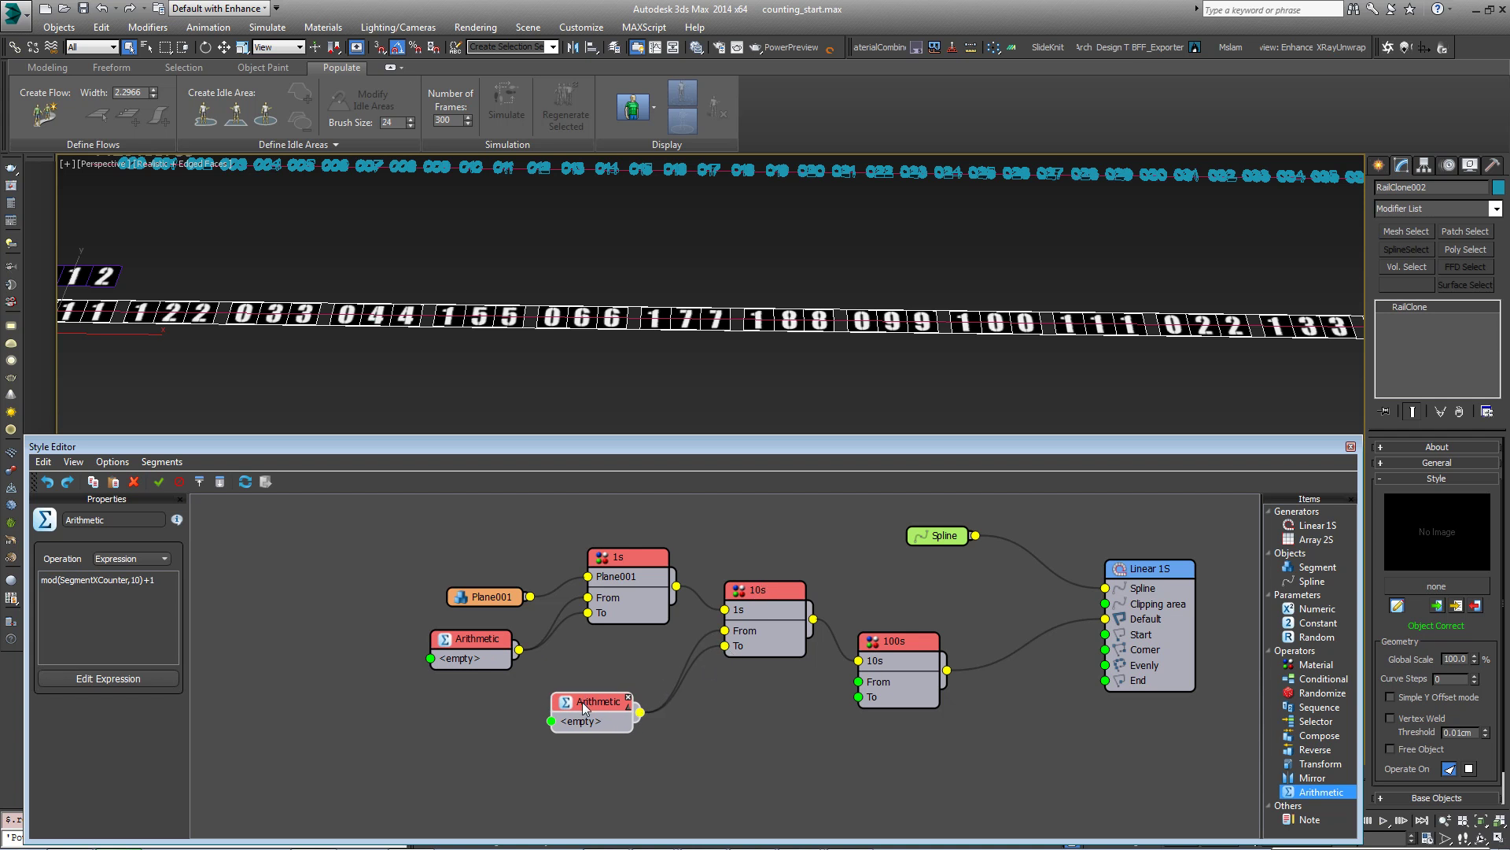
drag(603, 697, 603, 695)
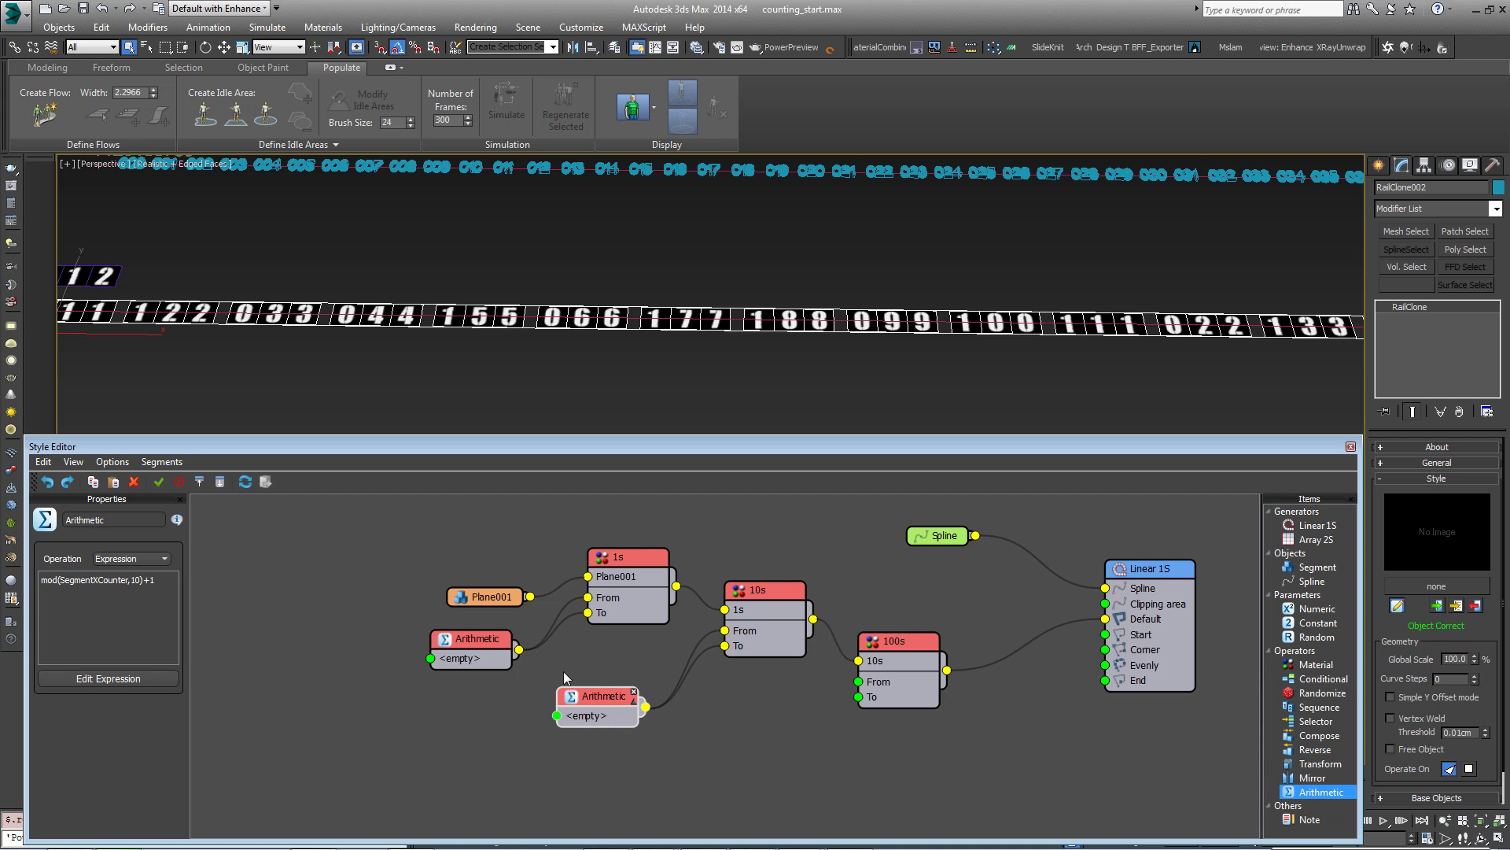
- Set the copy's expression to mod(SegmentXCounter/10,10)+1 and apply it
click(108, 678)
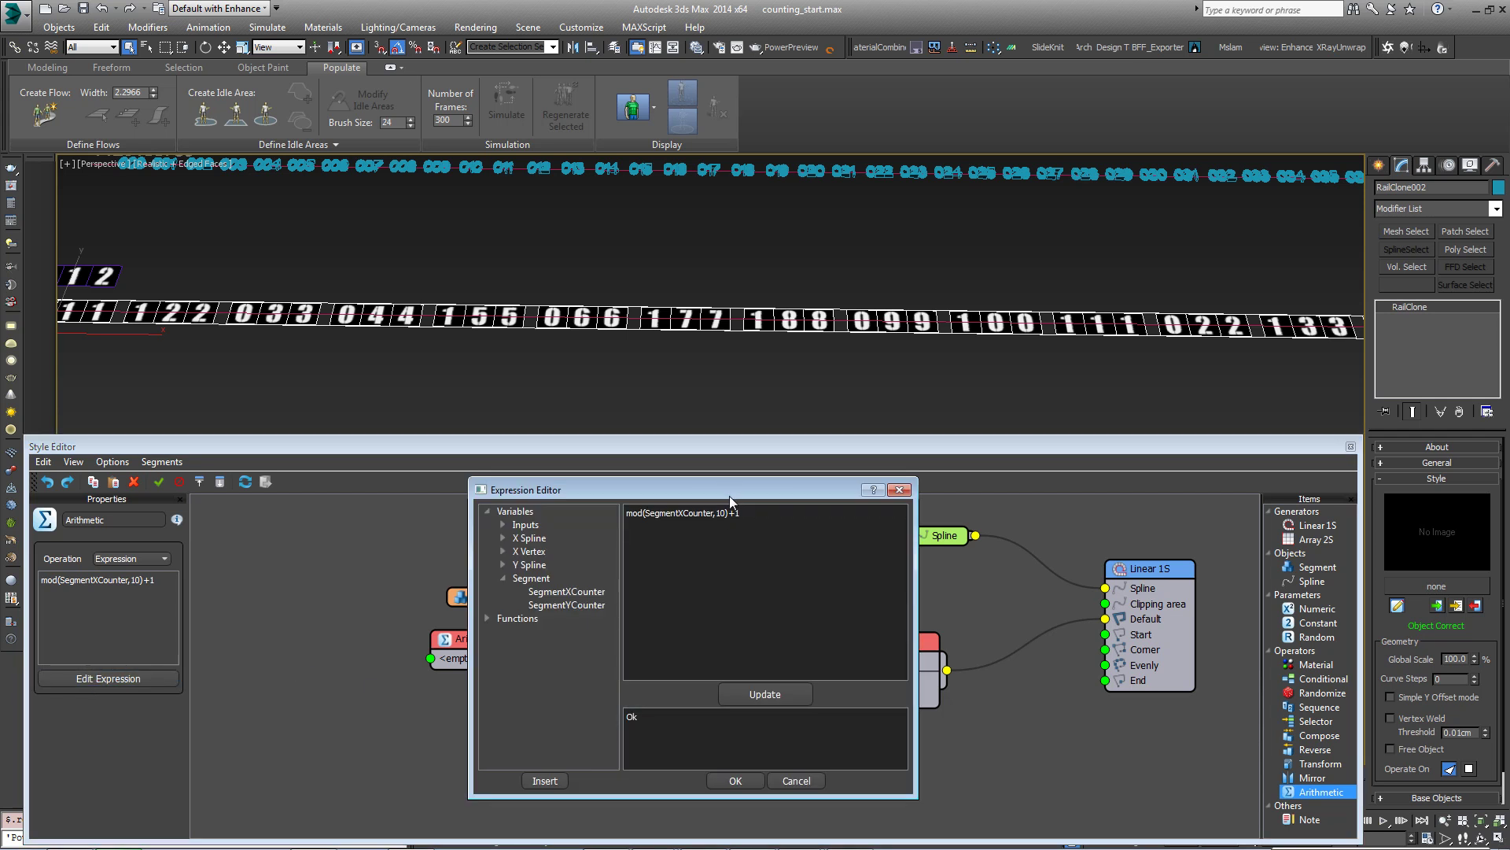
drag(729, 495, 1127, 509)
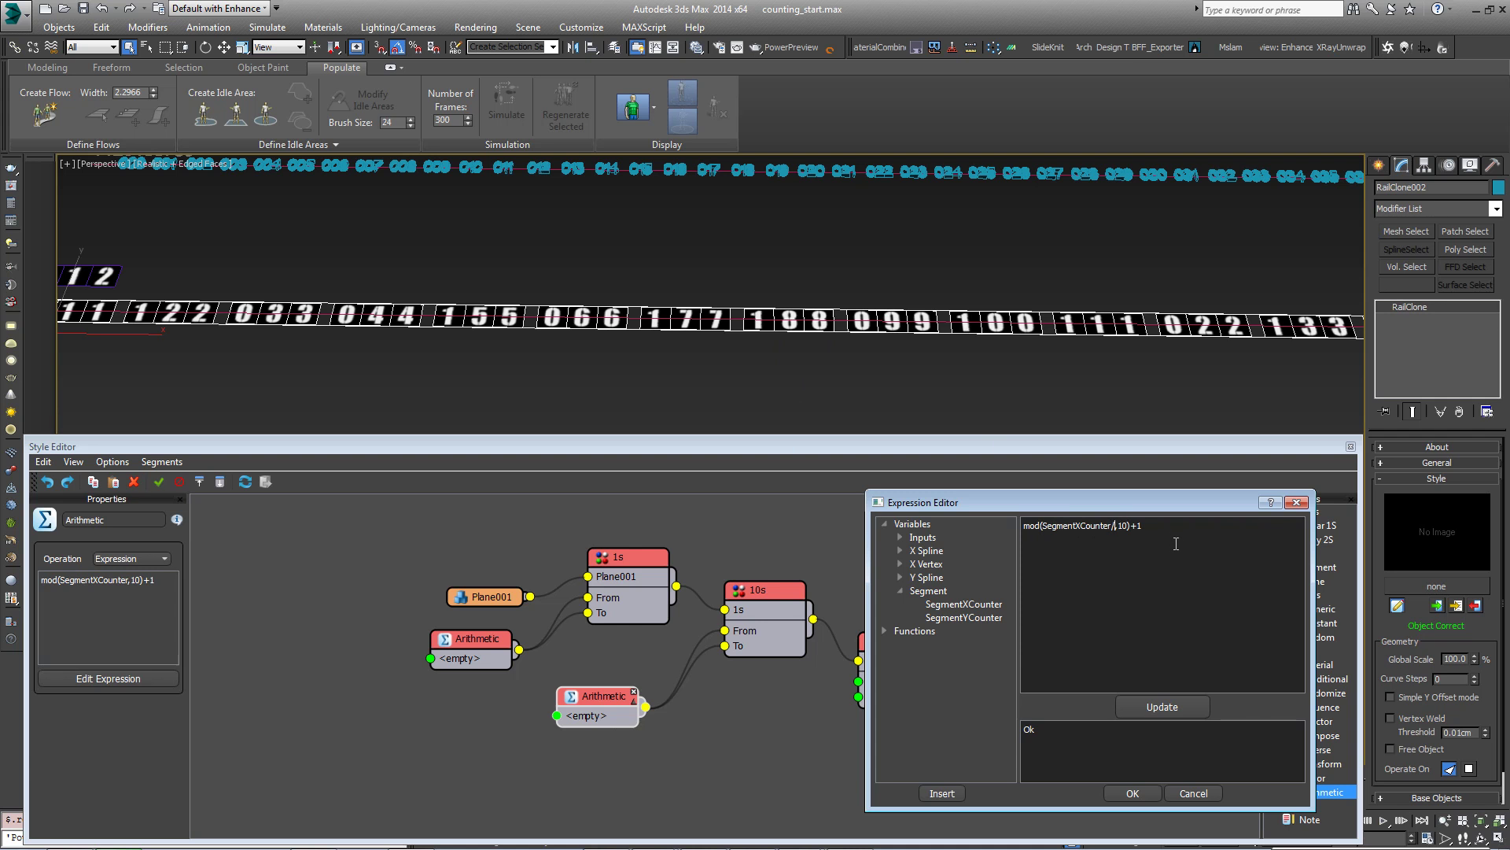
click(1162, 712)
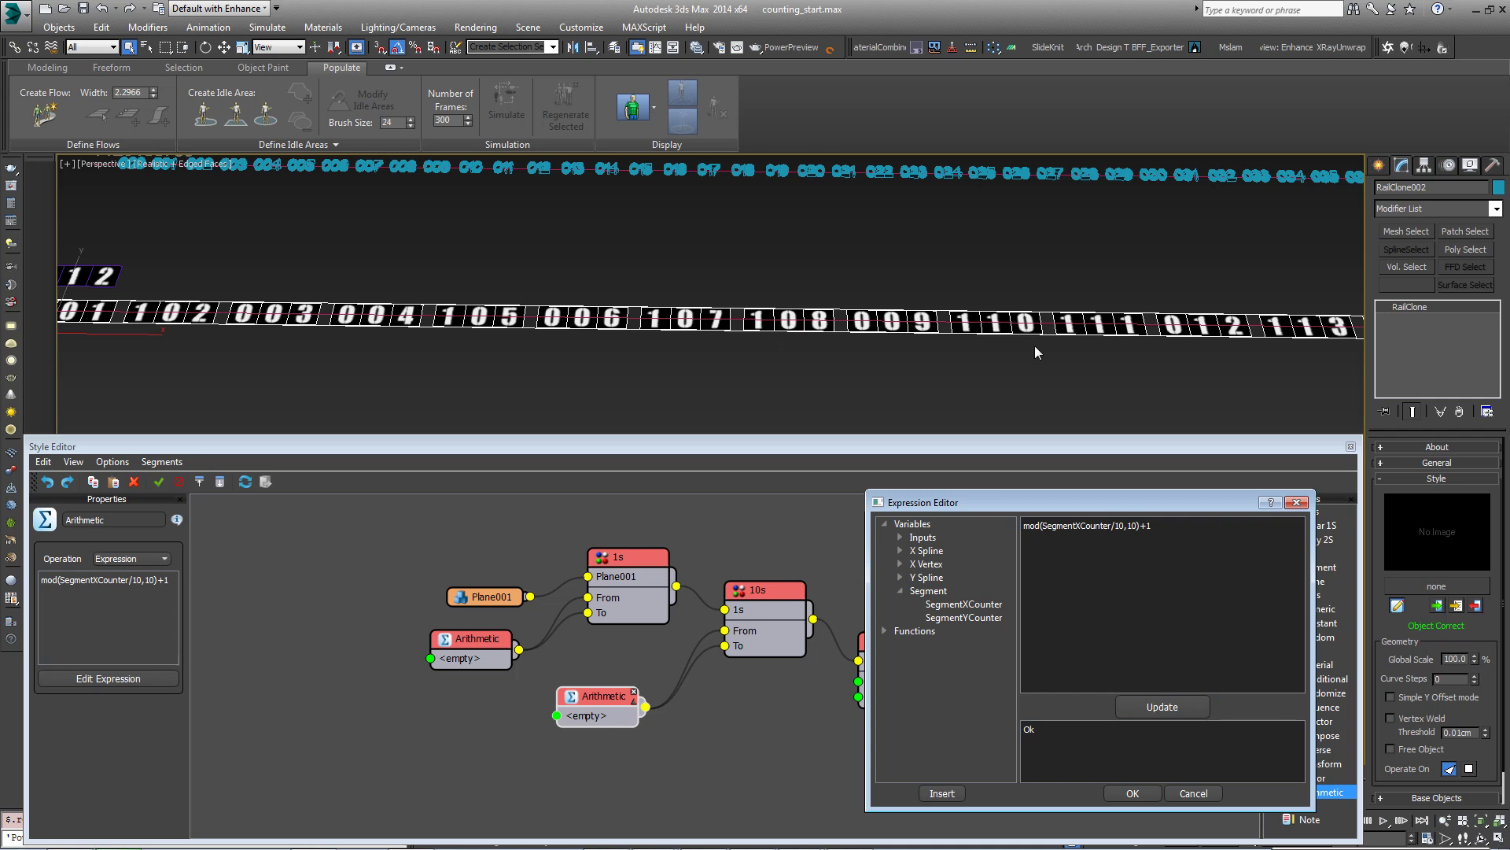
middle_drag(1207, 338, 828, 366)
scroll(868, 349, down, 6)
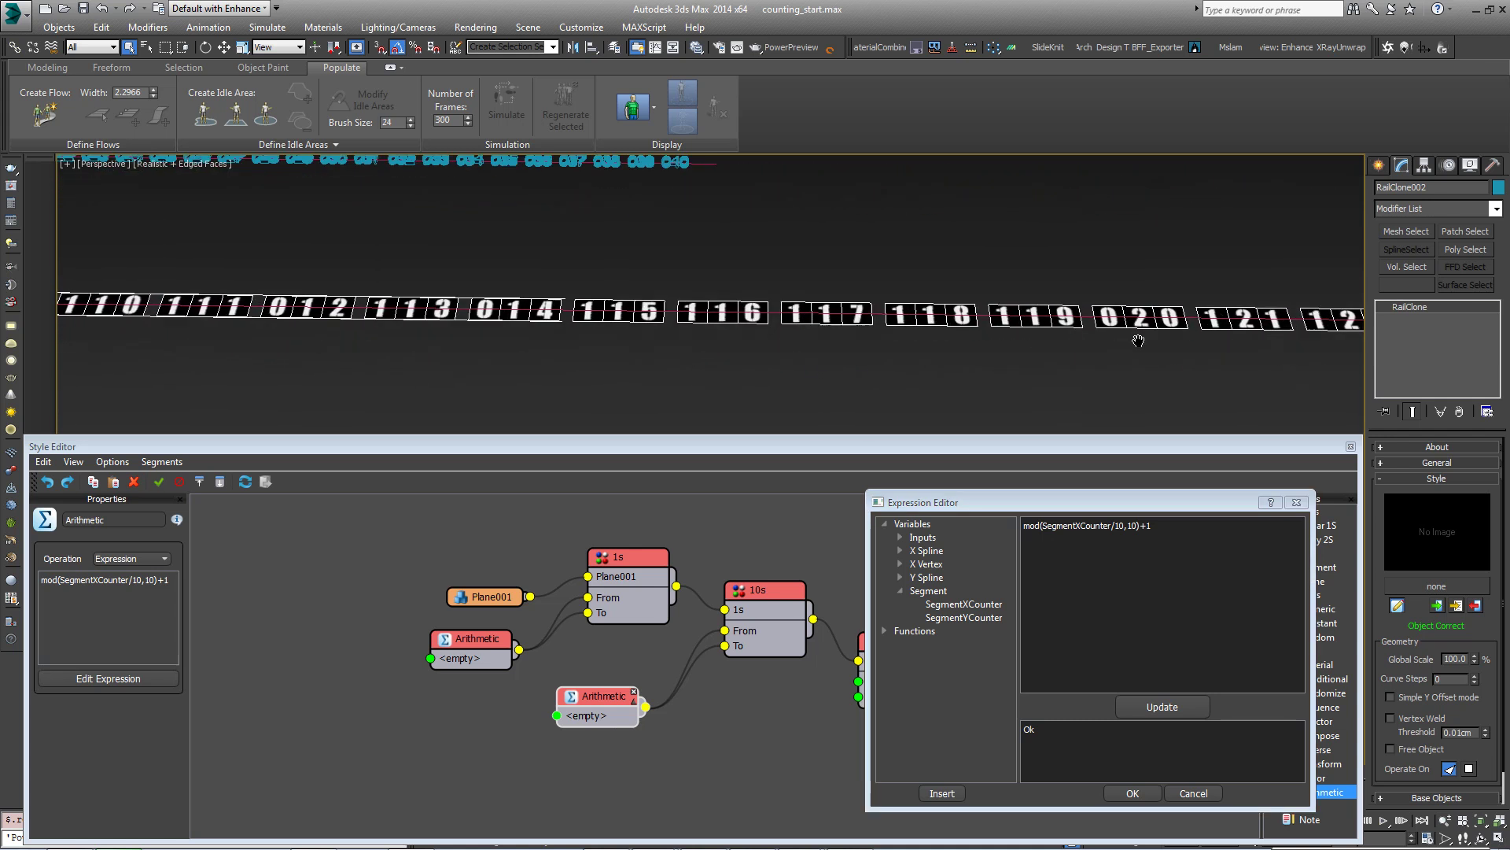
scroll(936, 340, up, 5)
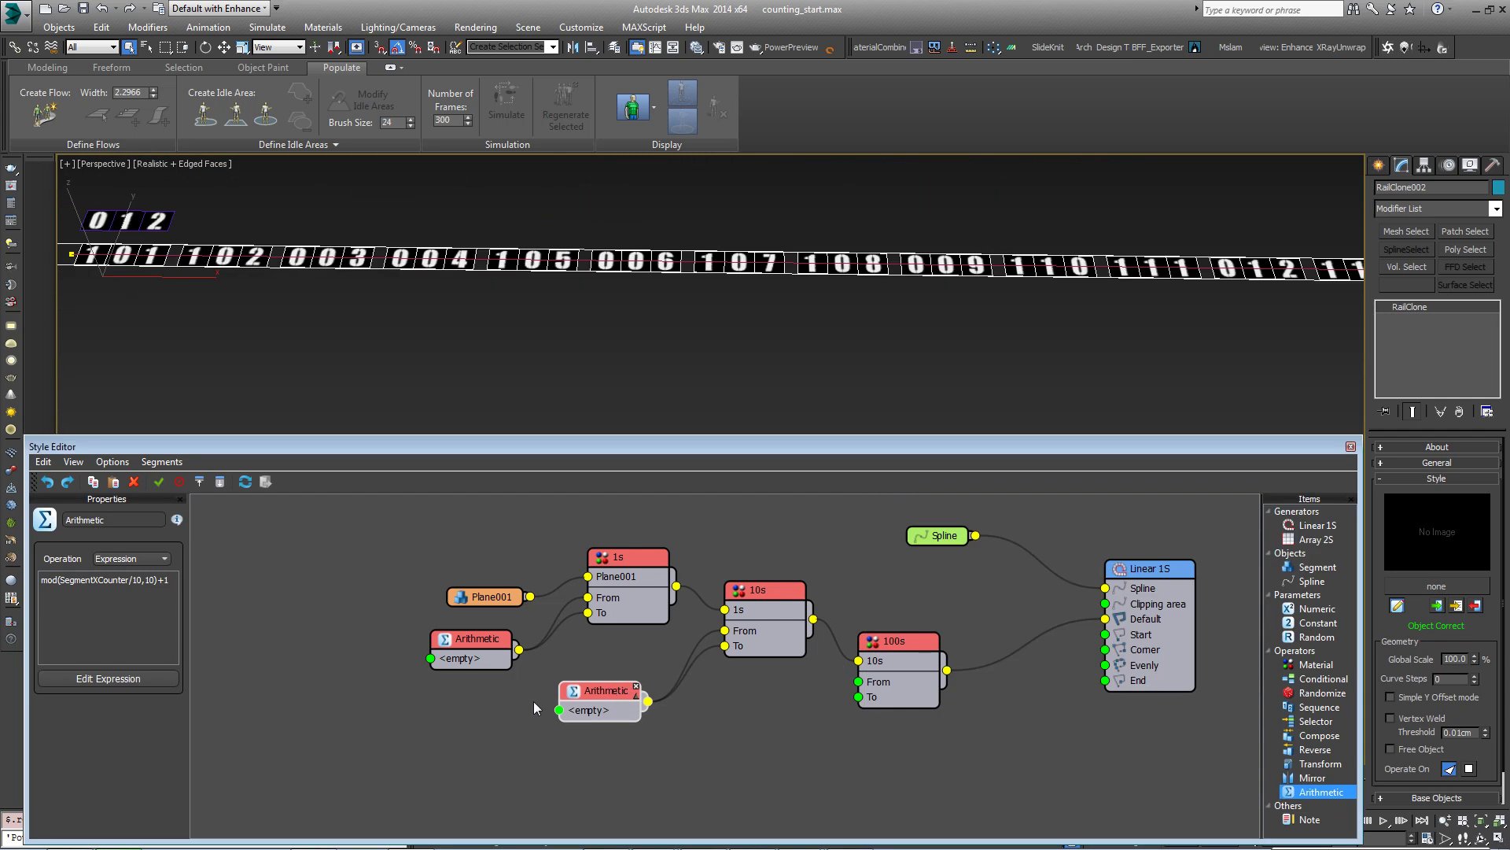
- Add a third Arithmetic node dividing by 100, wired to the 100s From and To inputs
drag(598, 695, 597, 694)
key(ctrl+v)
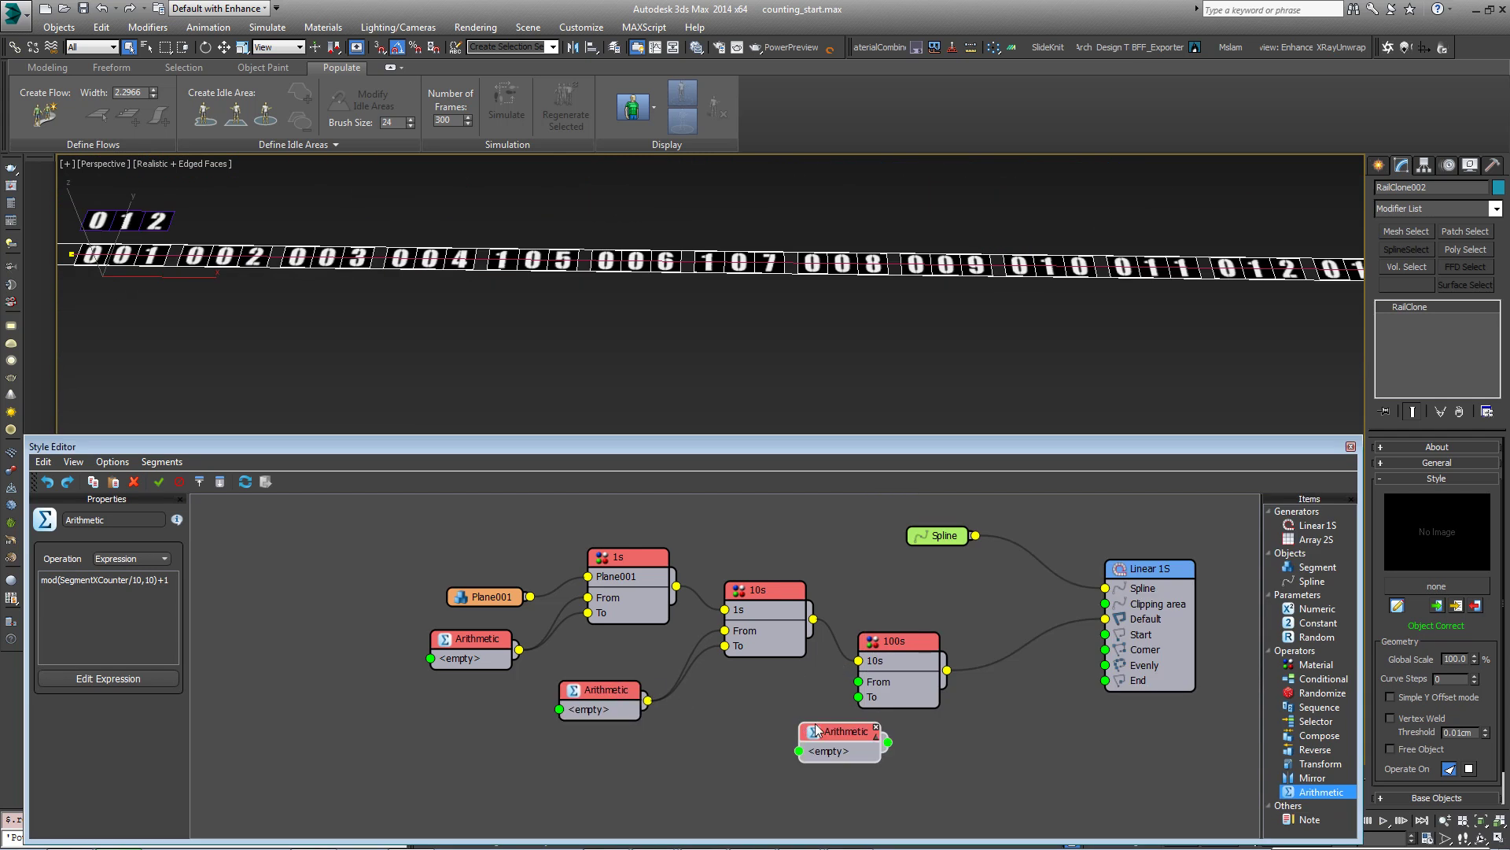
drag(891, 722, 860, 681)
drag(794, 724, 858, 697)
drag(733, 708, 733, 714)
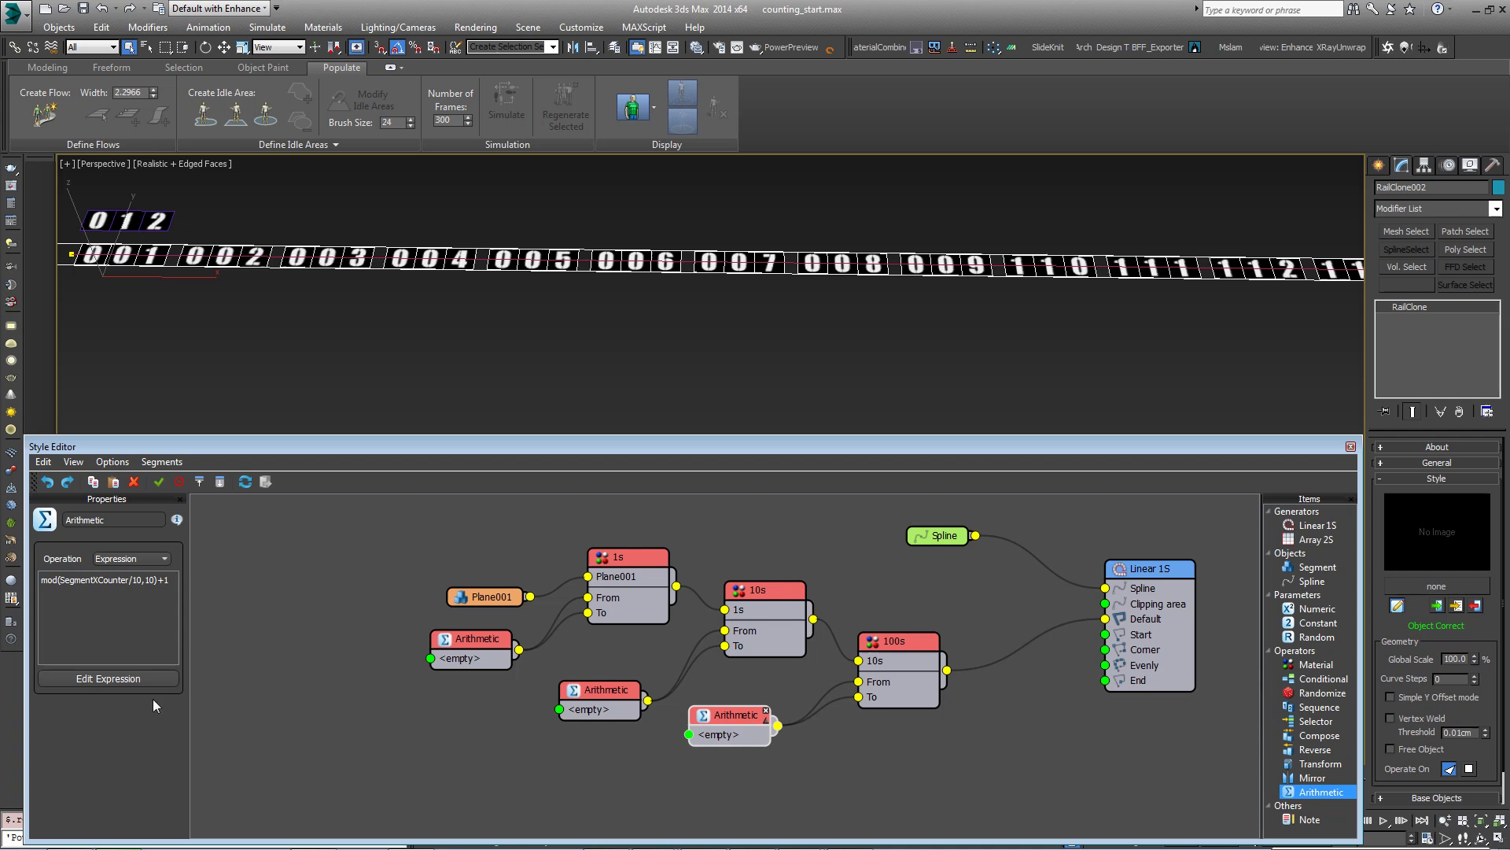
click(108, 682)
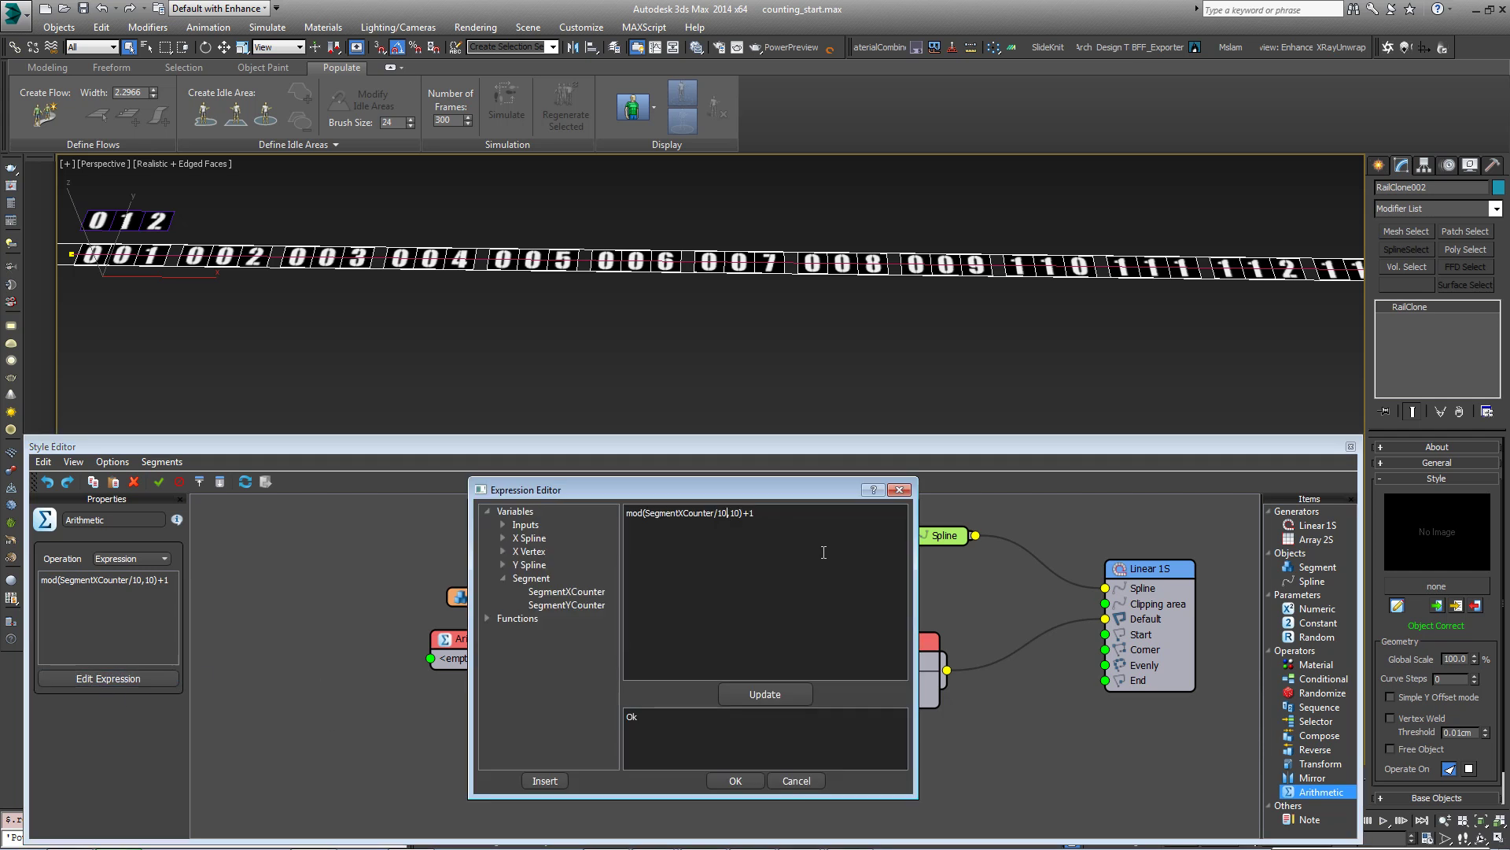
text(0)
click(757, 695)
click(752, 779)
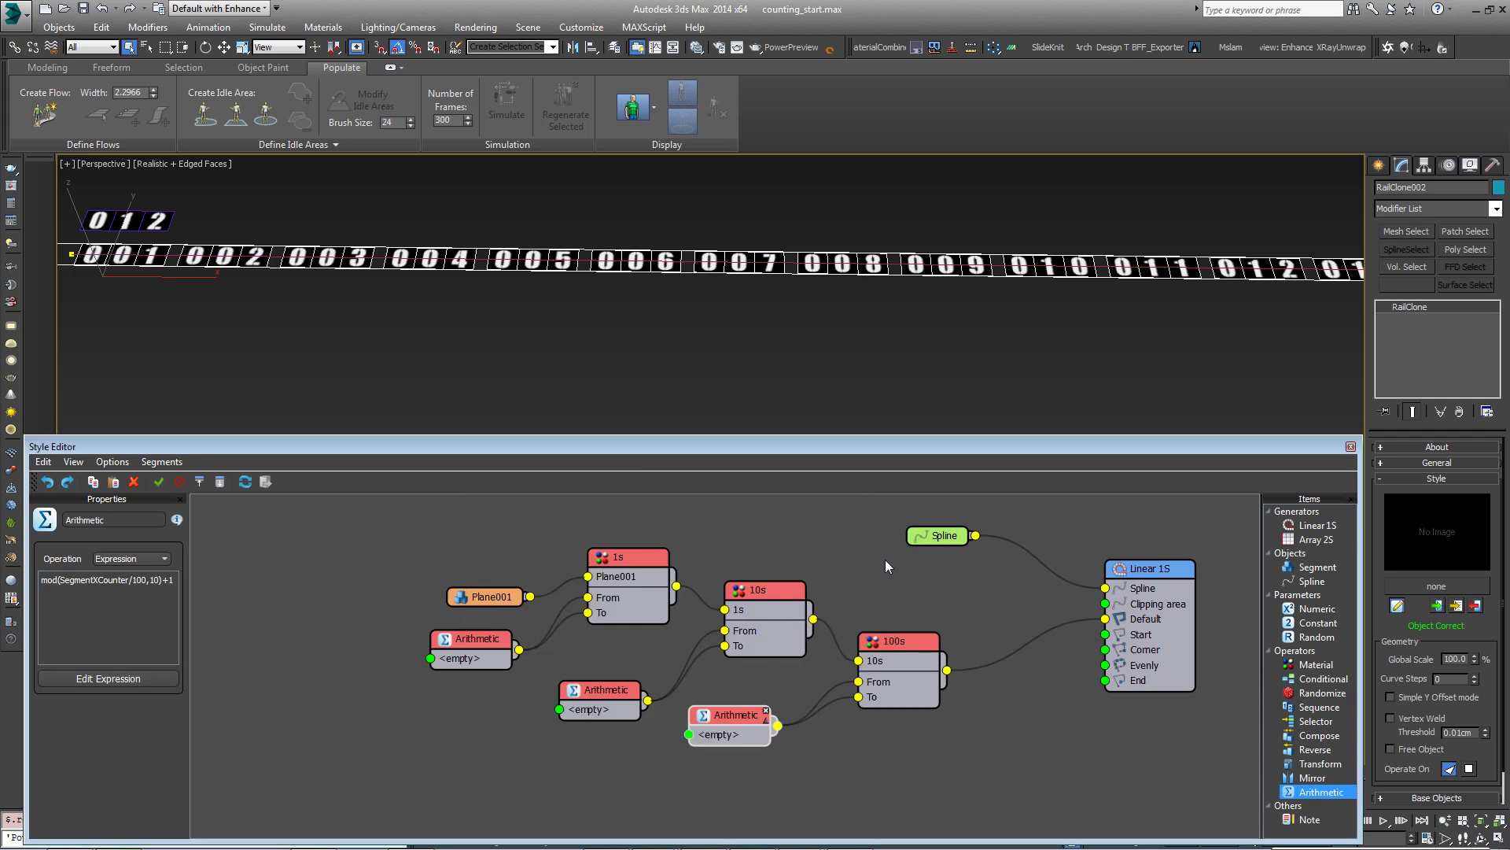
click(507, 596)
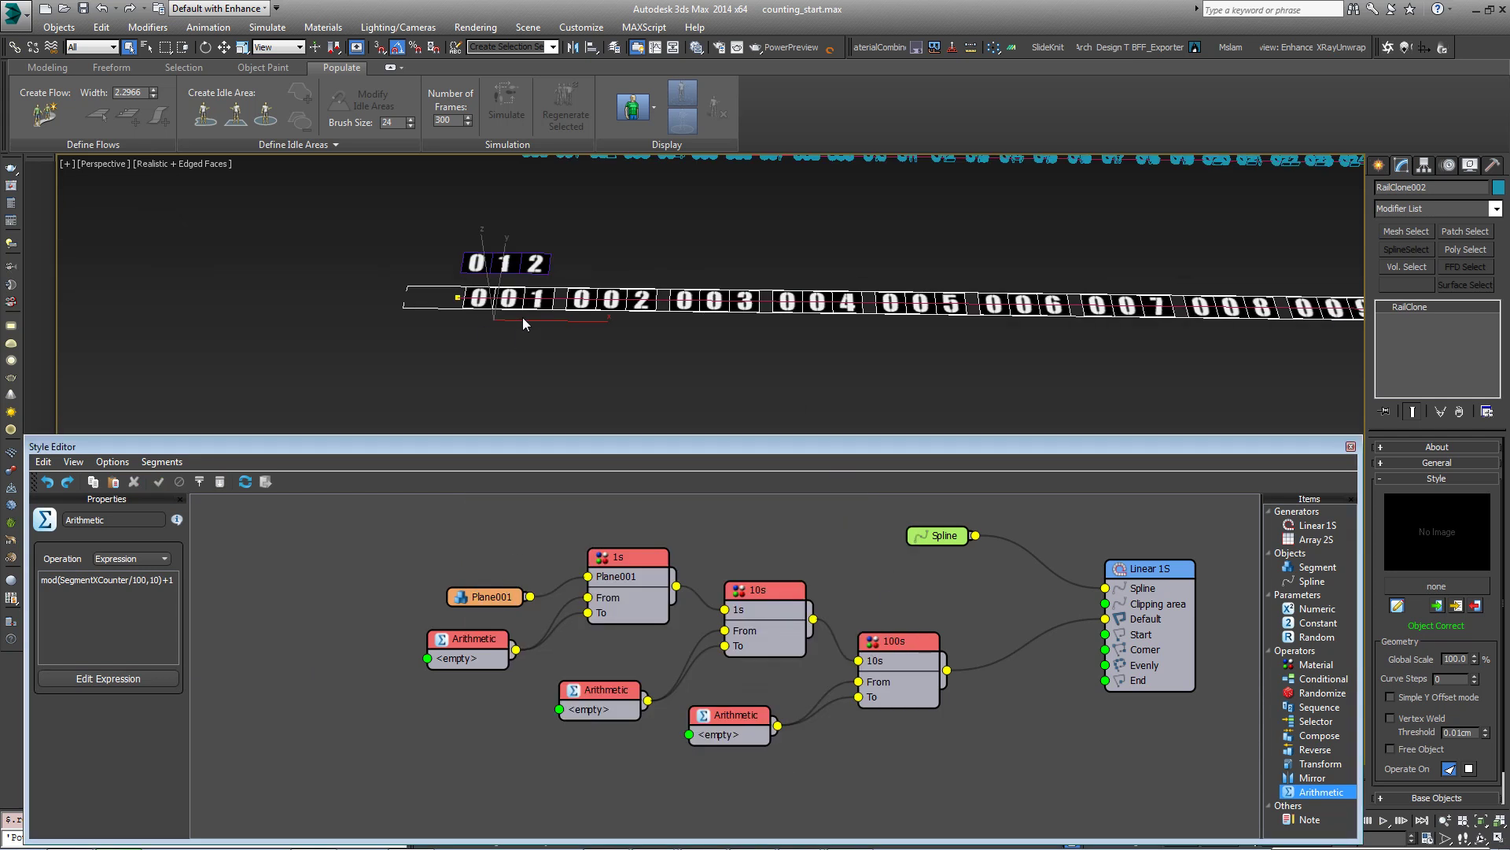
- Add +323 to SegmentXCounter in the ones-digit expression
click(466, 640)
click(136, 675)
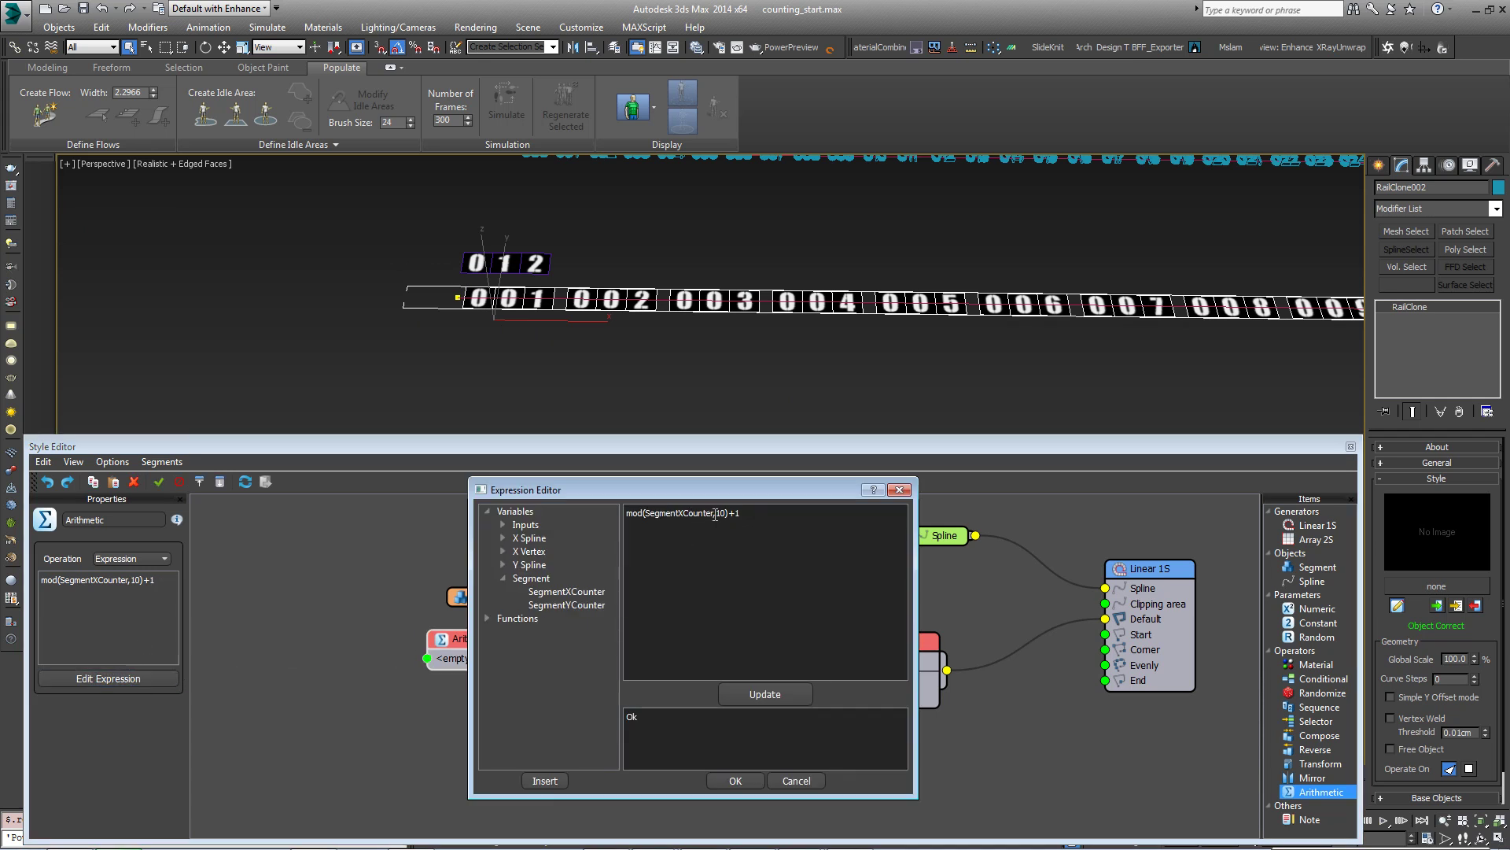
text(+323)
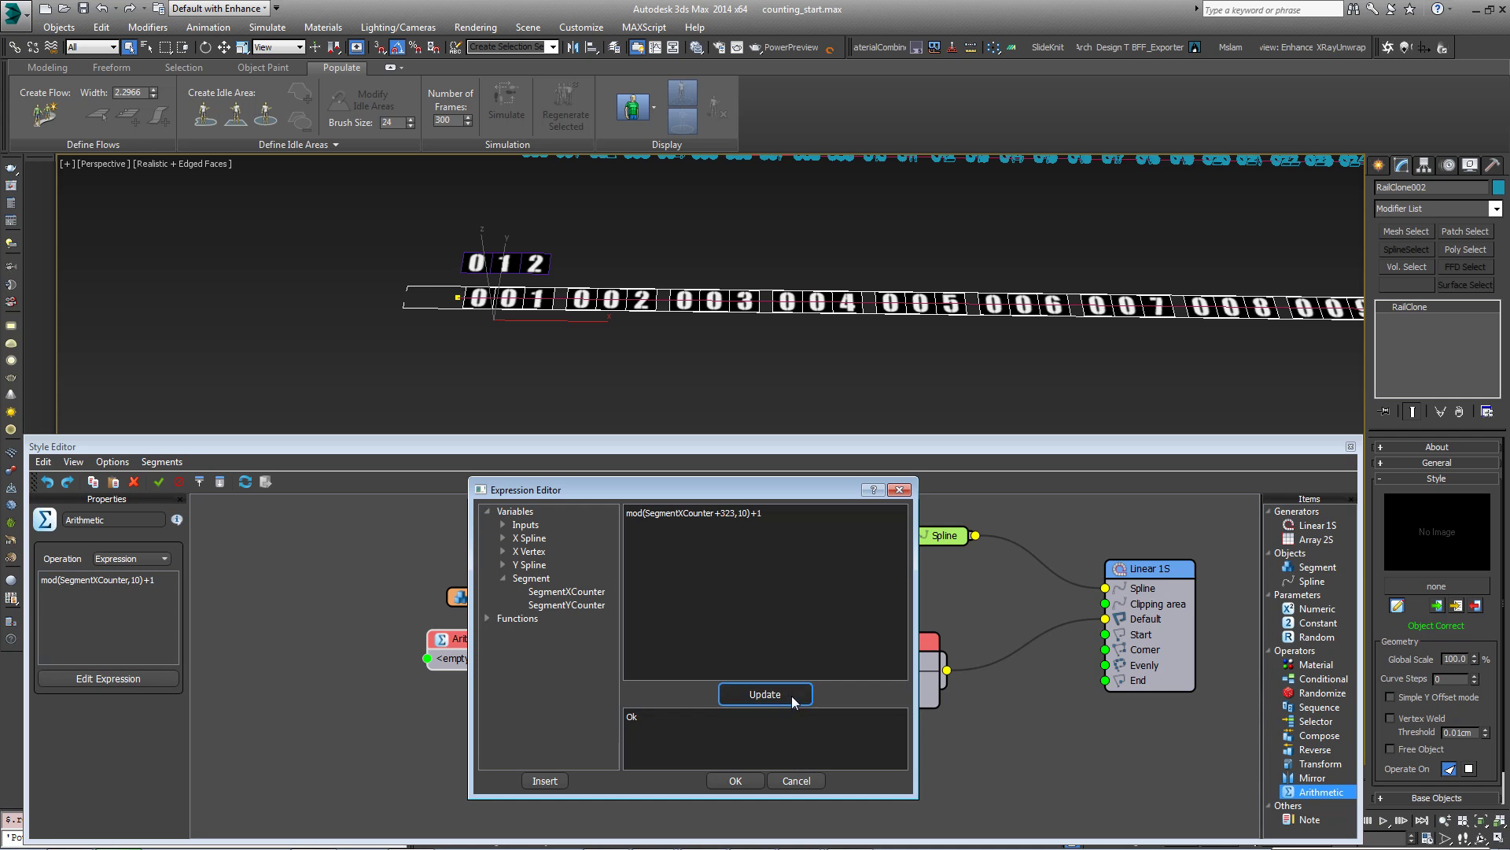
click(764, 694)
click(747, 779)
- Offset the tens-digit expression by 323 using (SegmentXCounter+323)
click(599, 691)
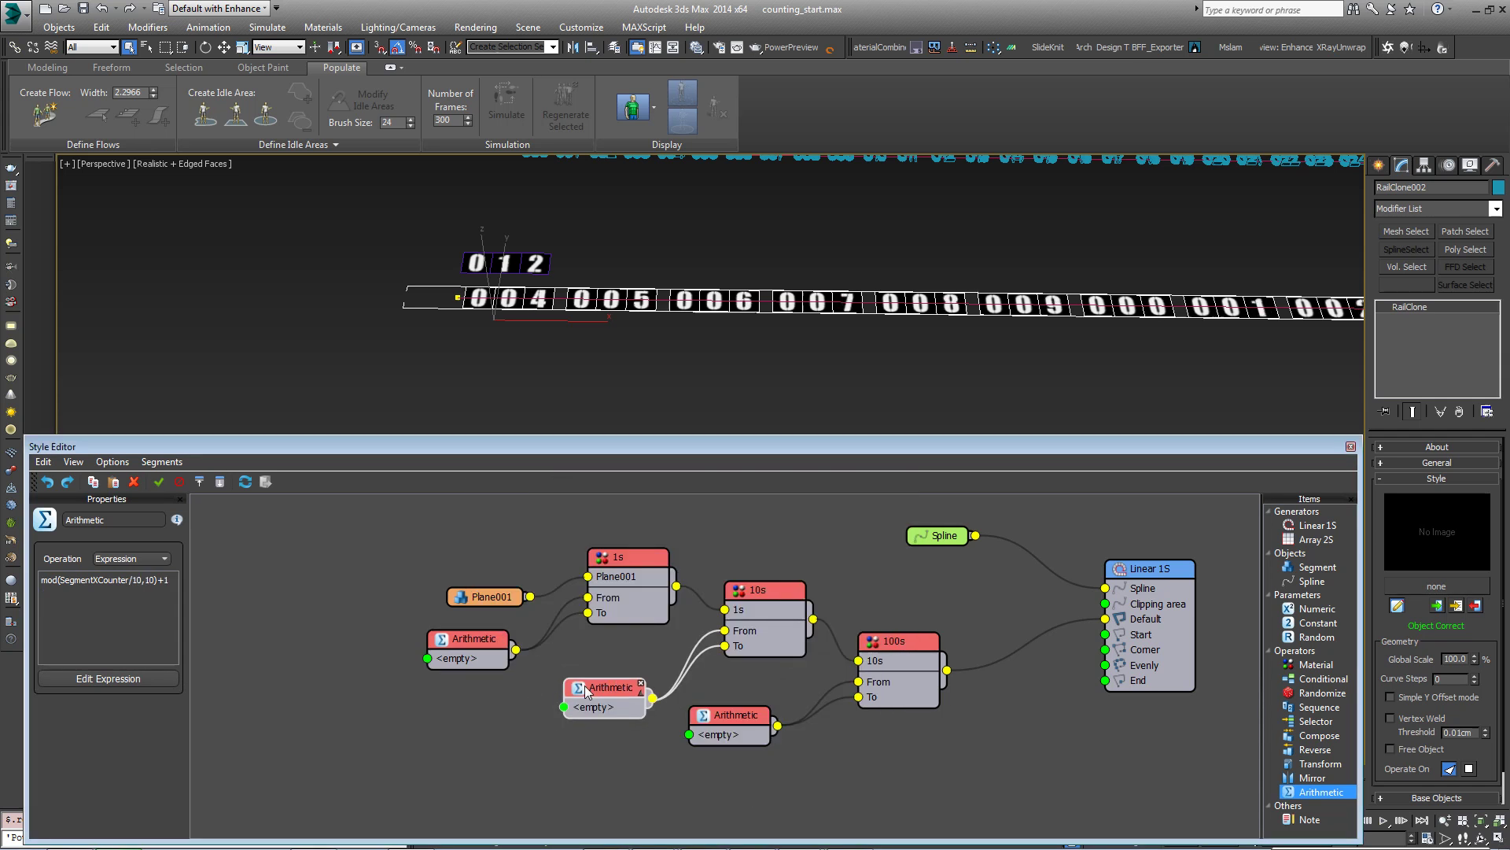
click(108, 678)
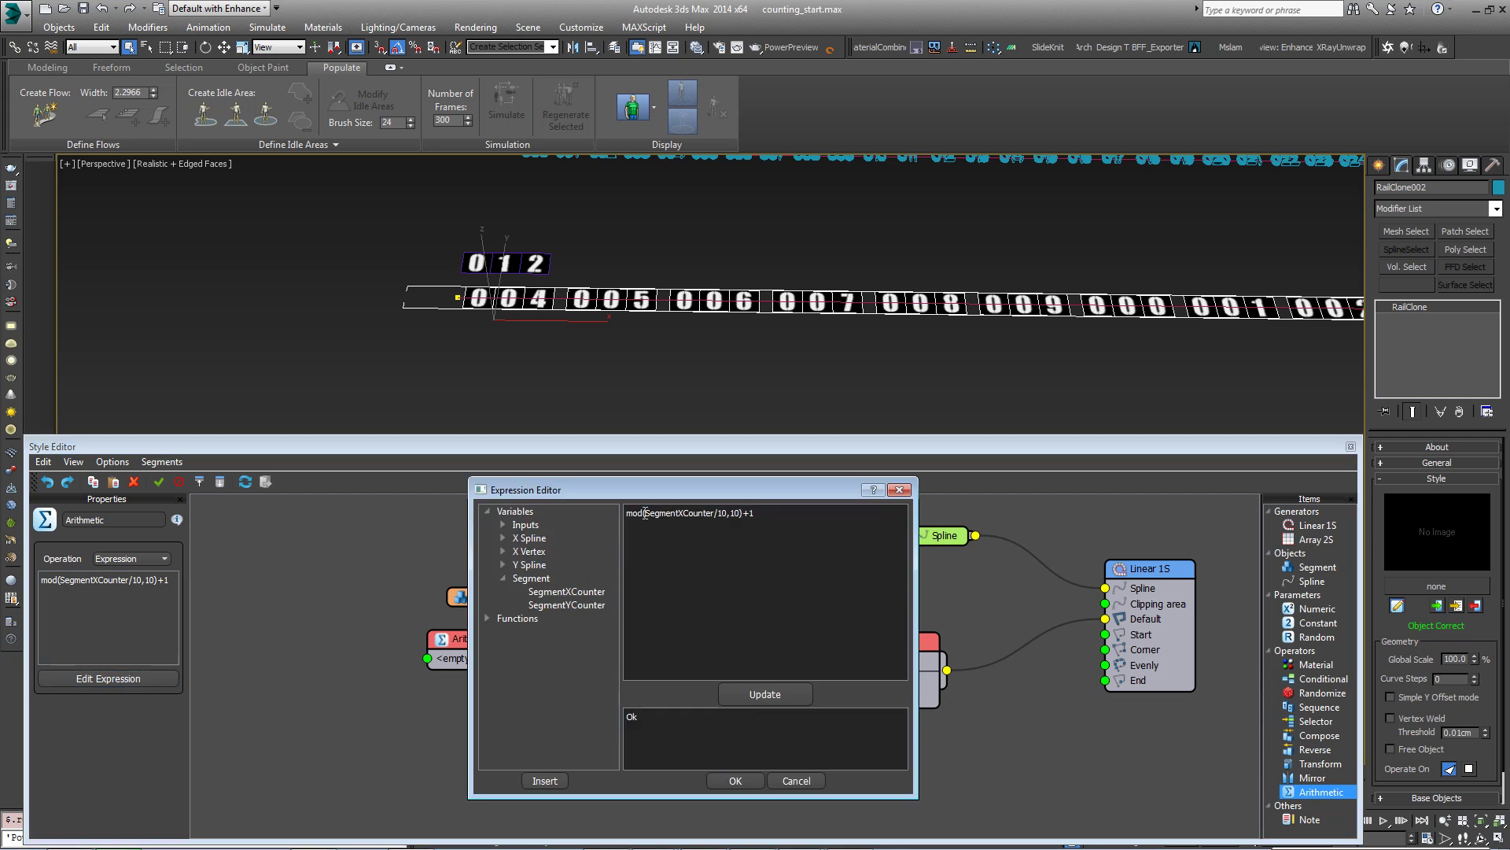
text(()
click(731, 513)
text(0)
click(648, 512)
key(BackSpace)
- Change the hundreds-digit expression to mod((SegmentXCounter+323)/100,10)+1
click(765, 694)
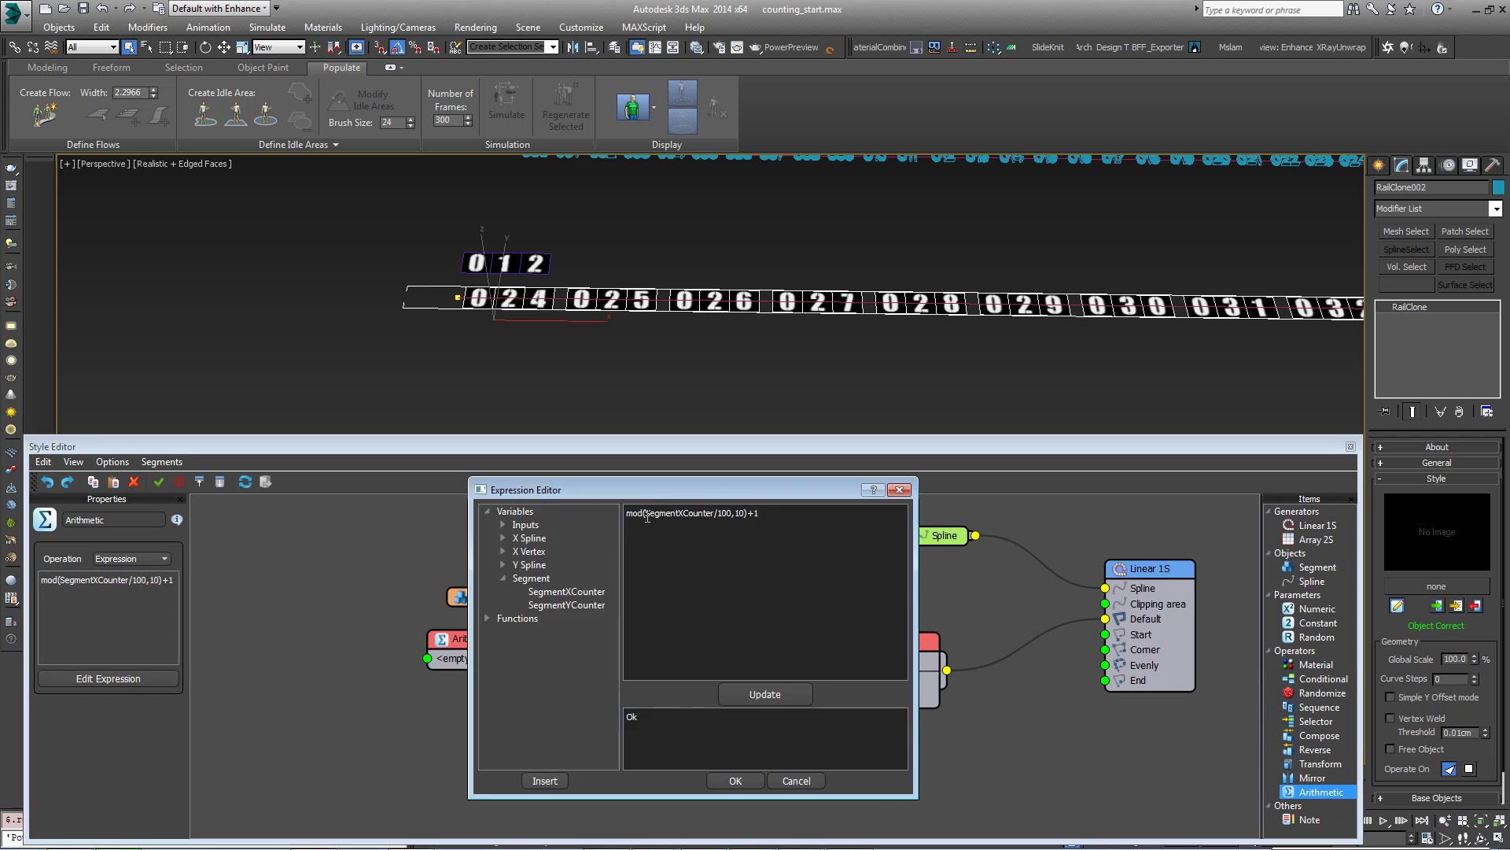
text(()
click(725, 513)
text(+323))
click(765, 694)
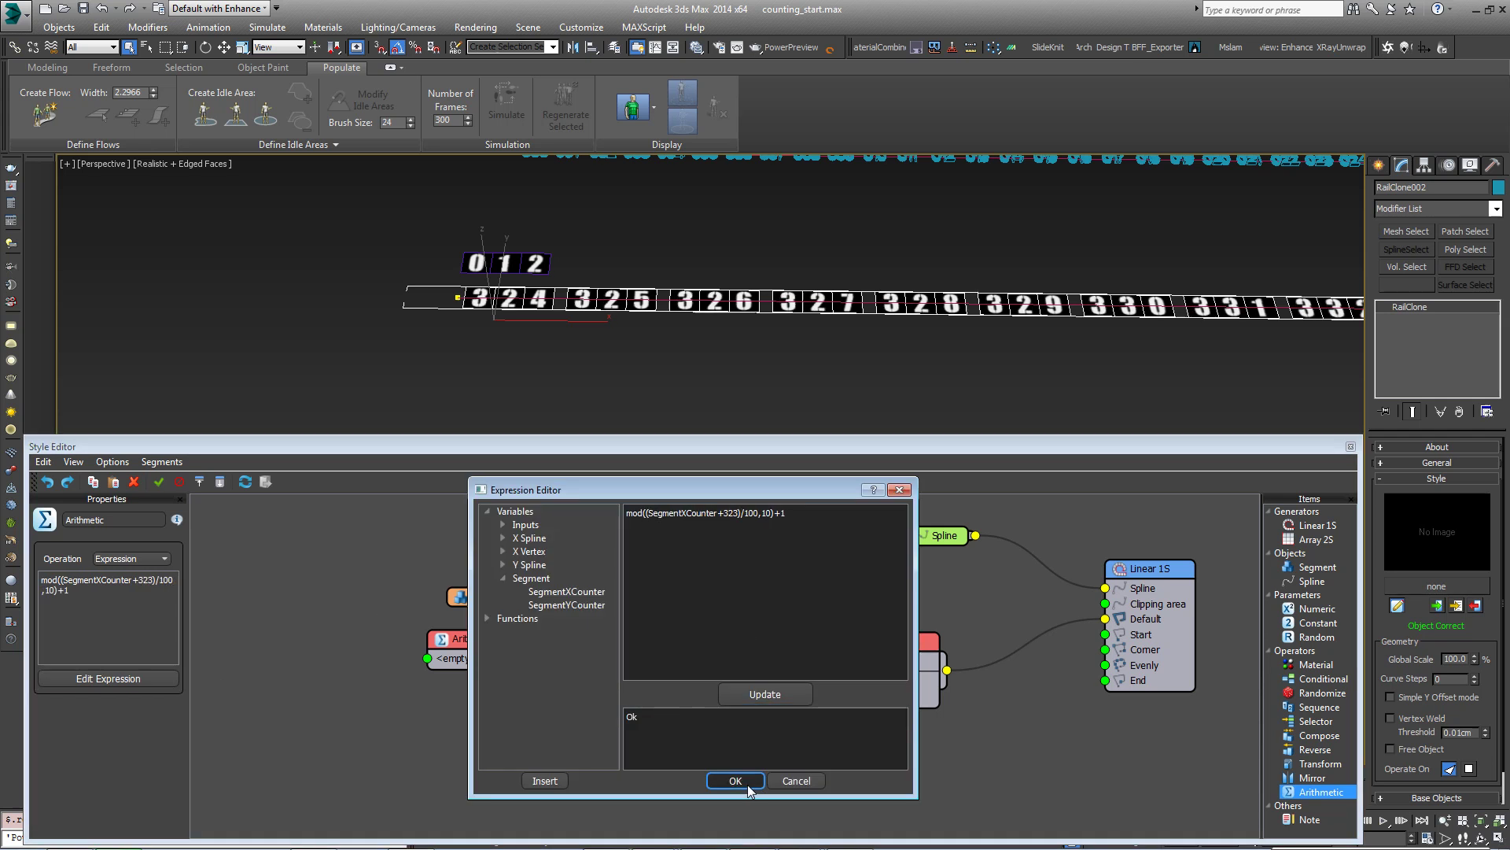
click(735, 780)
middle_drag(926, 330, 976, 340)
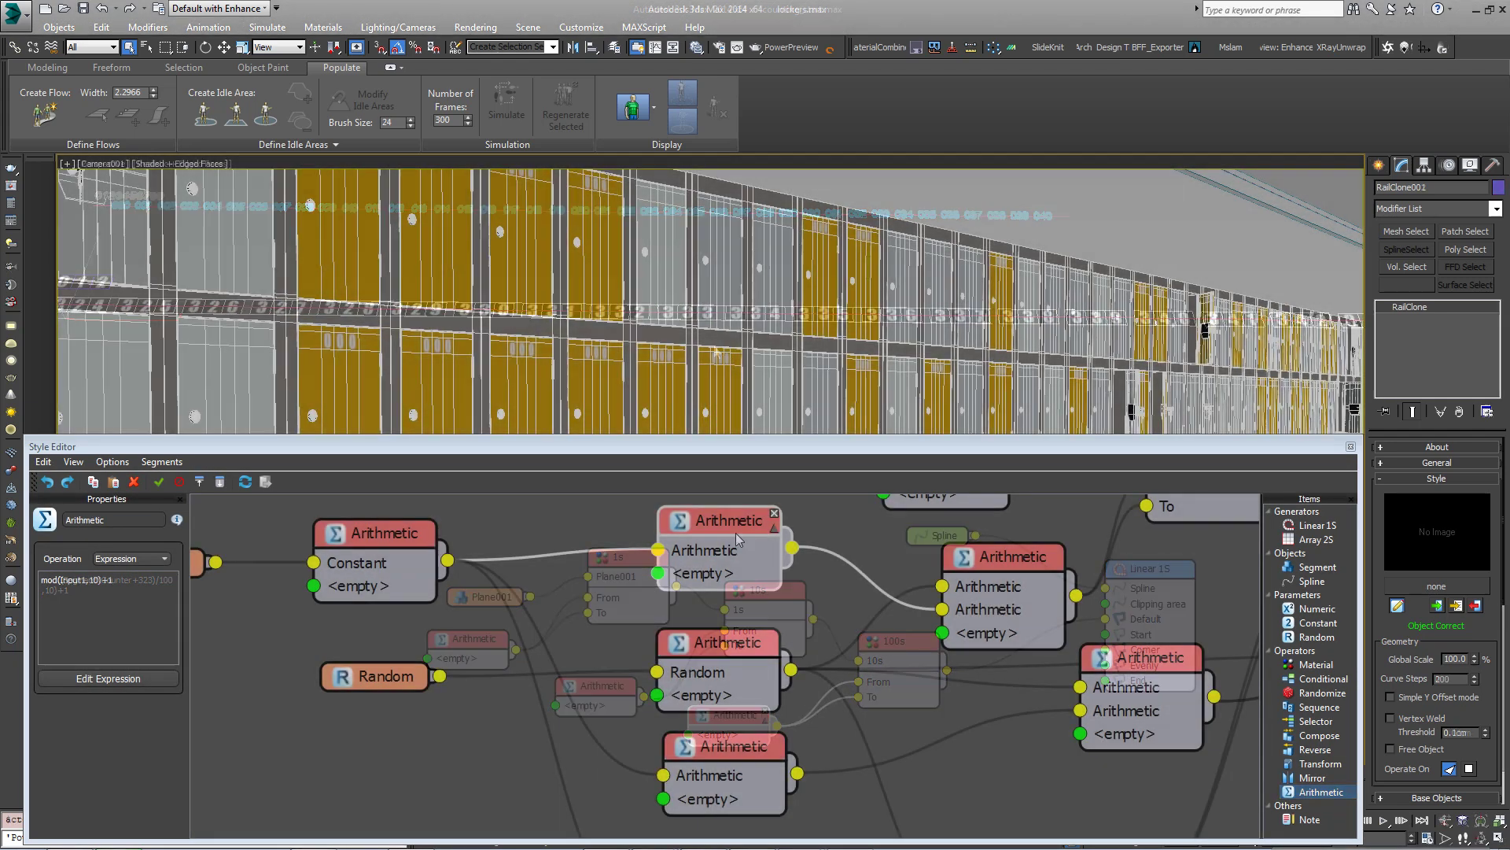
- Render the lockers.max scene from Camera001 with V-Ray via Render Production
scroll(328, 670, up, 3)
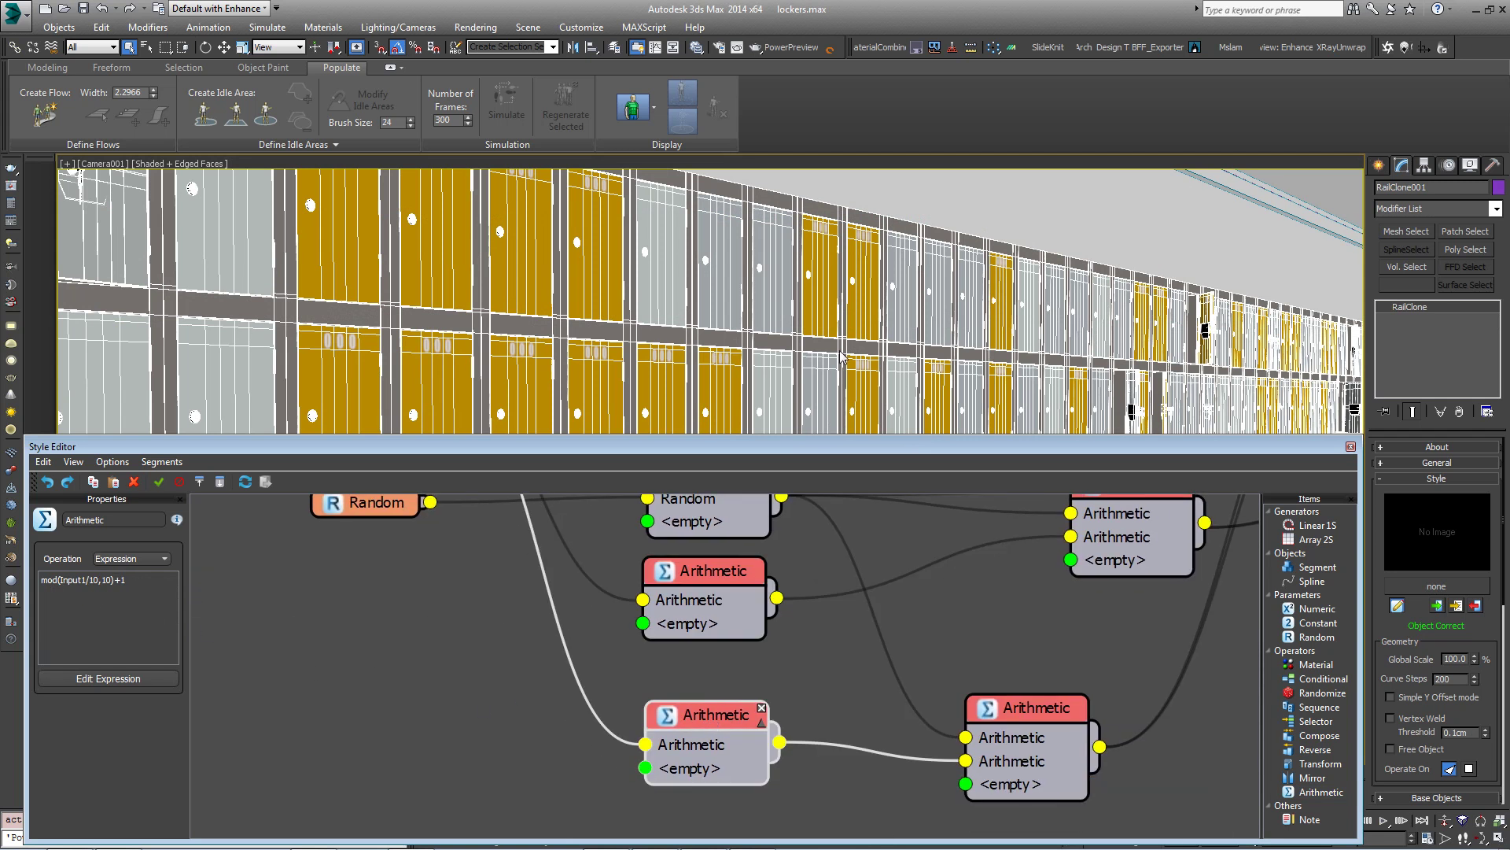
click(739, 47)
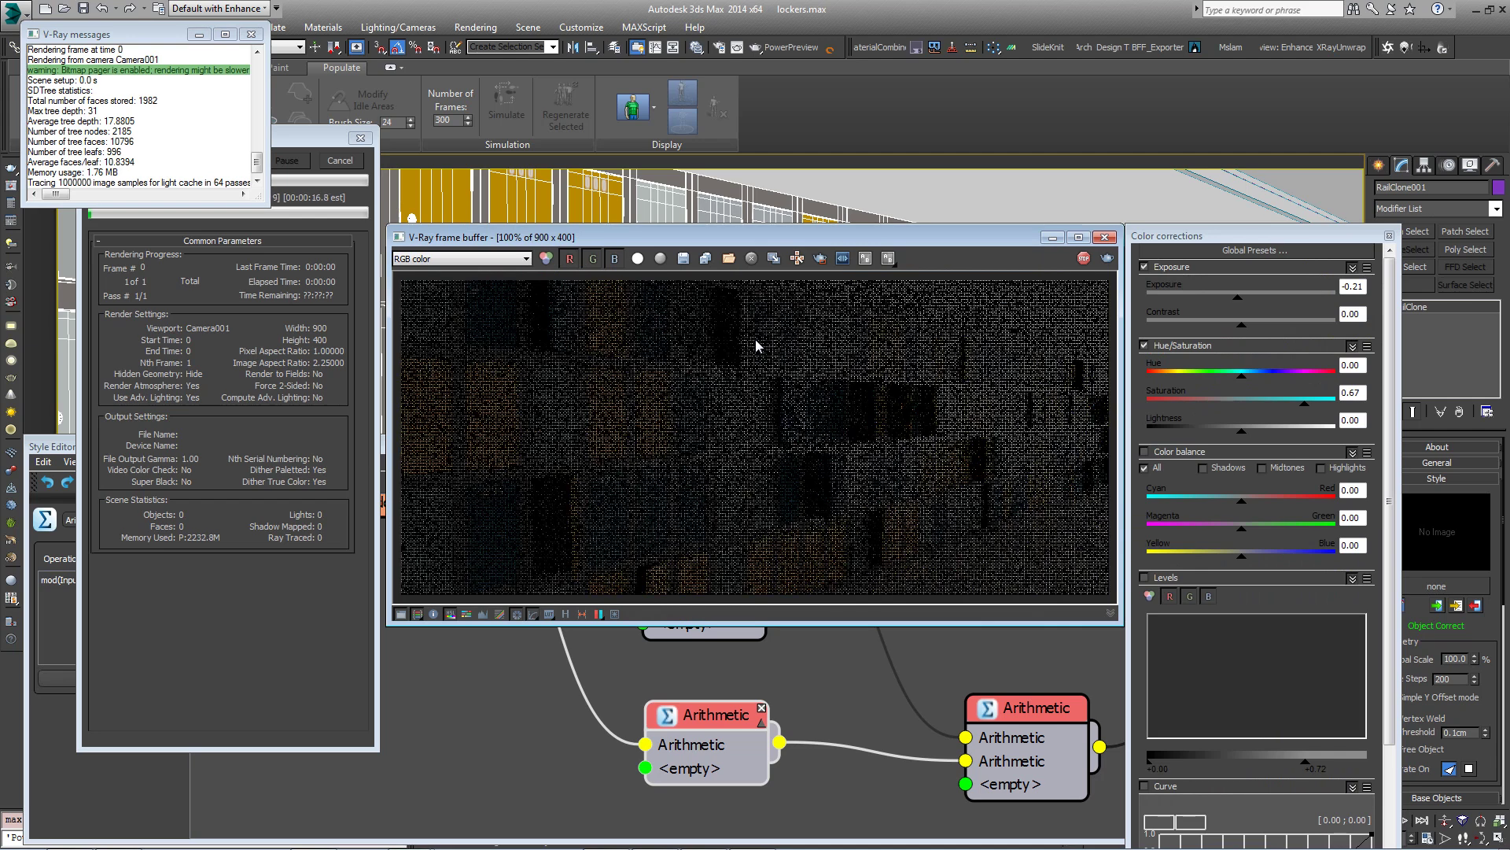